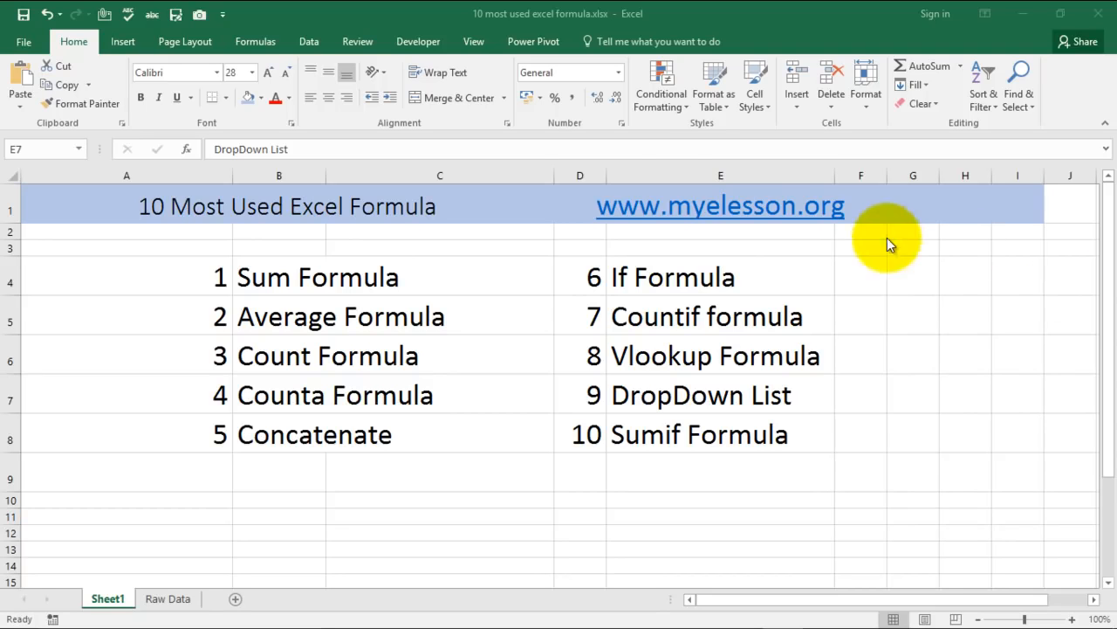
click(168, 598)
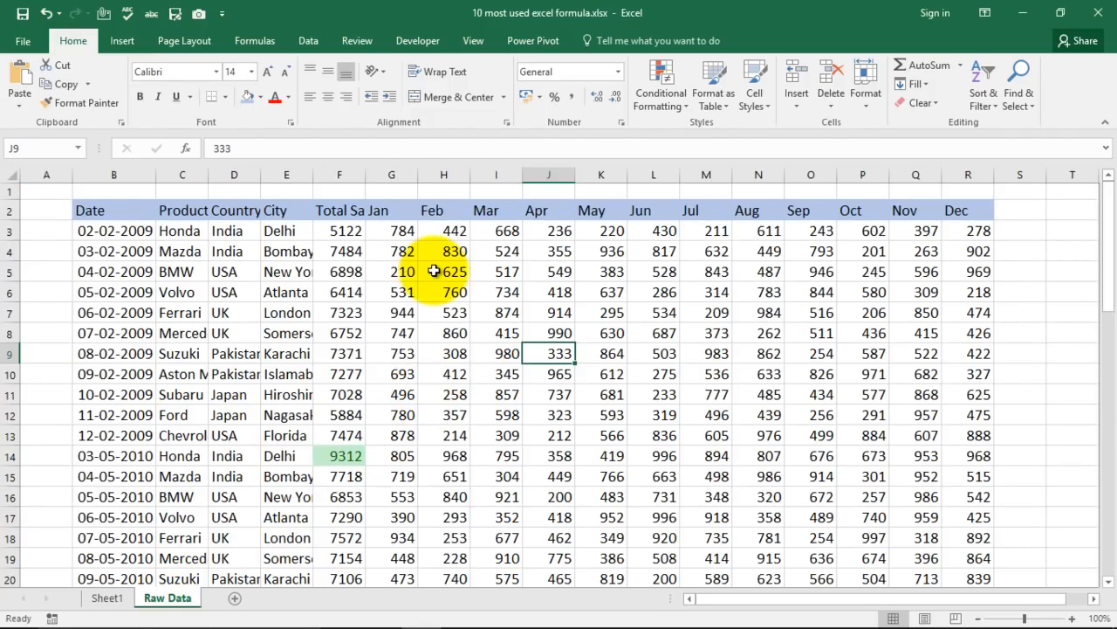
click(112, 597)
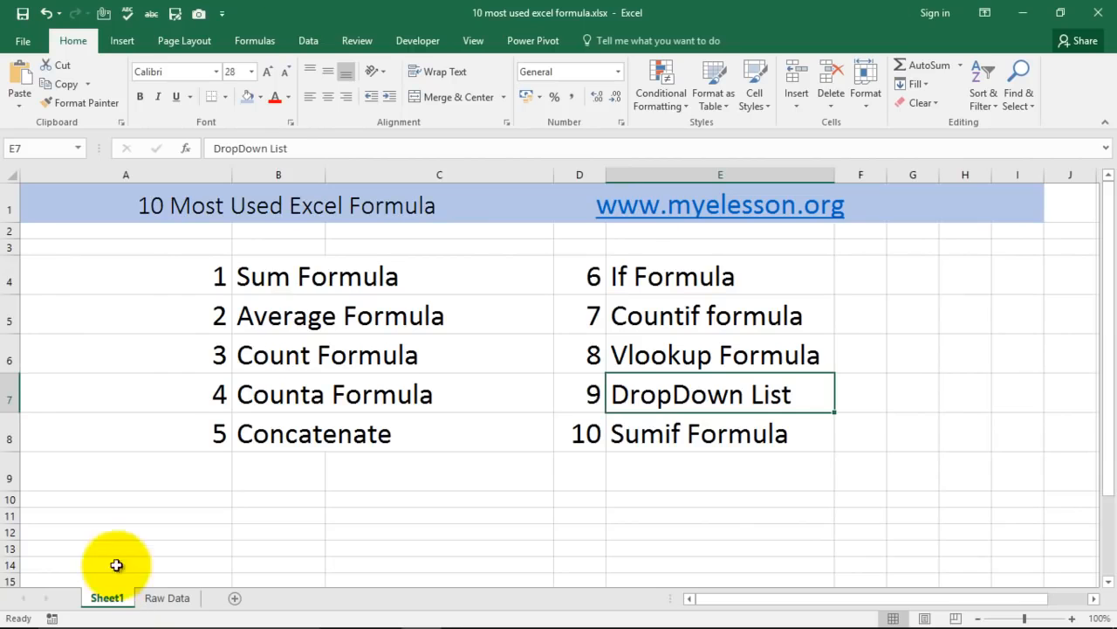
click(281, 294)
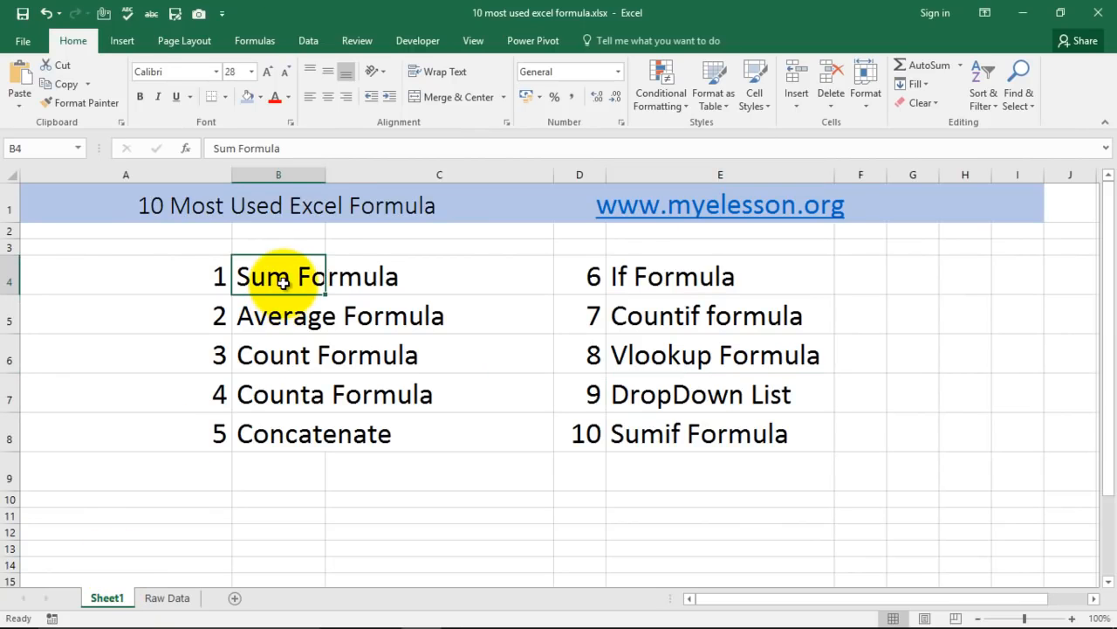
- Delete the Jul to Dec columns (M through R) from the Raw Data sheet
click(169, 597)
click(1022, 225)
drag(736, 598, 860, 604)
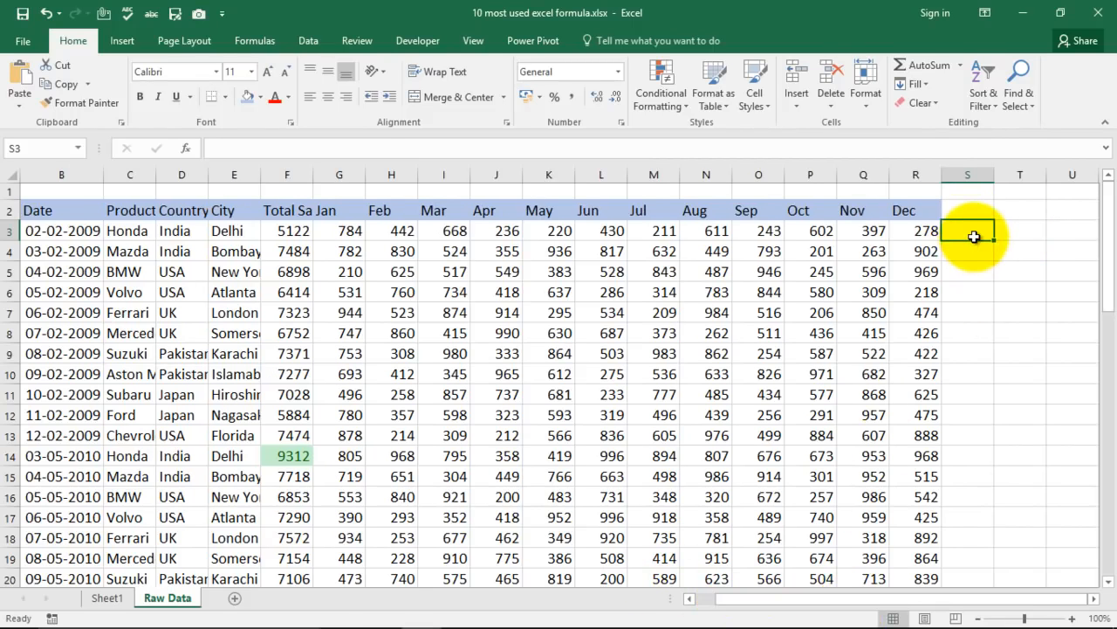
drag(650, 174, 921, 168)
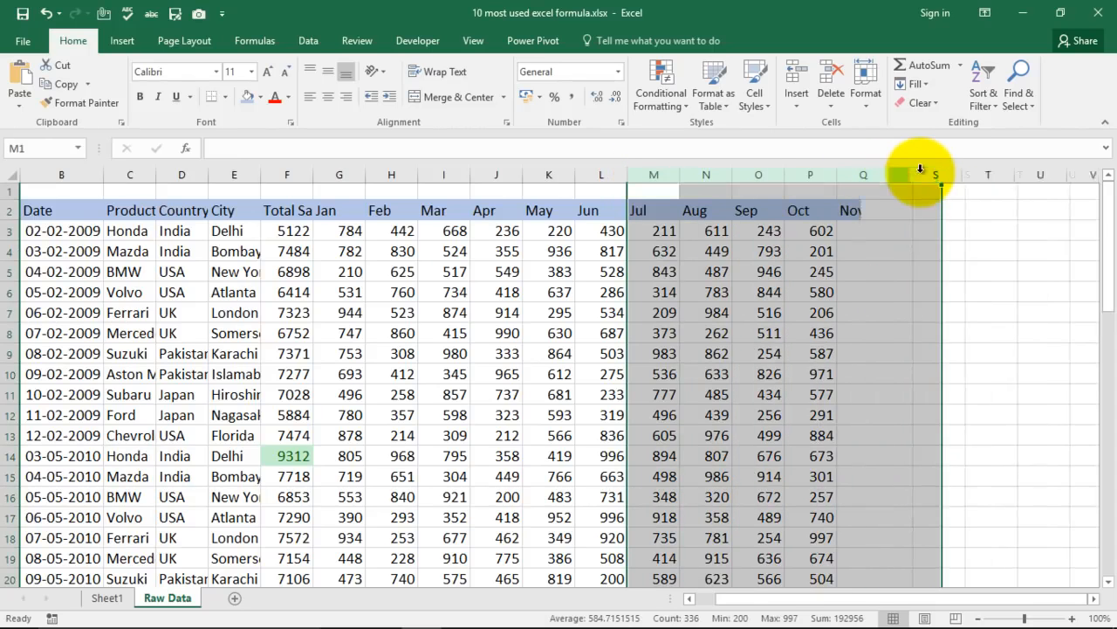
key(Delete)
click(758, 291)
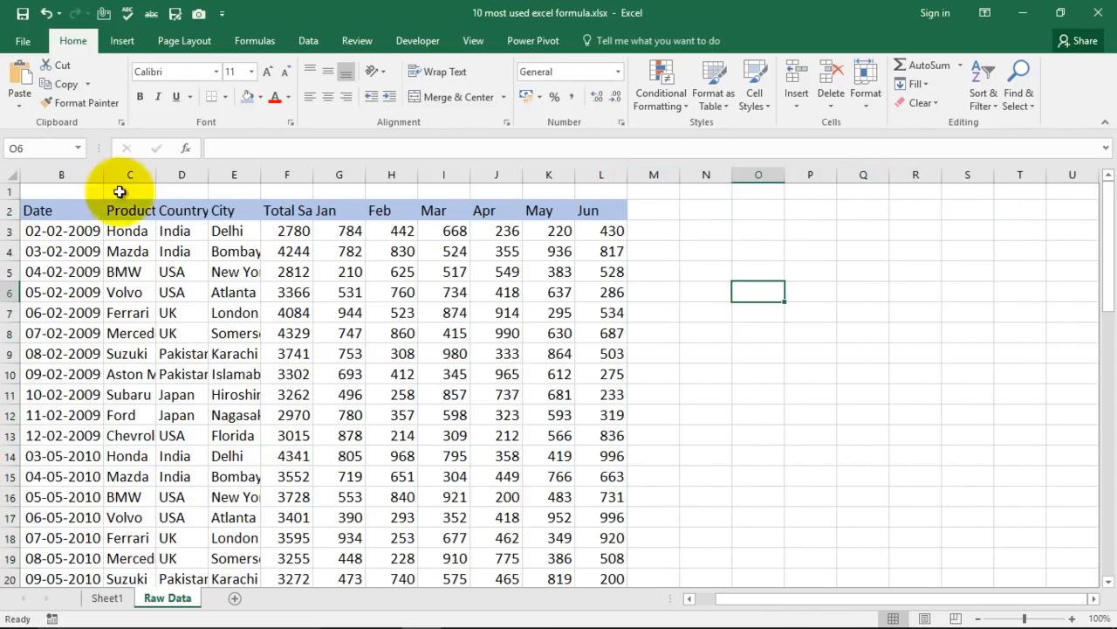
- Increase the font size of cell M3 beside the first Honda row to 18
click(648, 229)
click(268, 71)
click(268, 70)
click(268, 70)
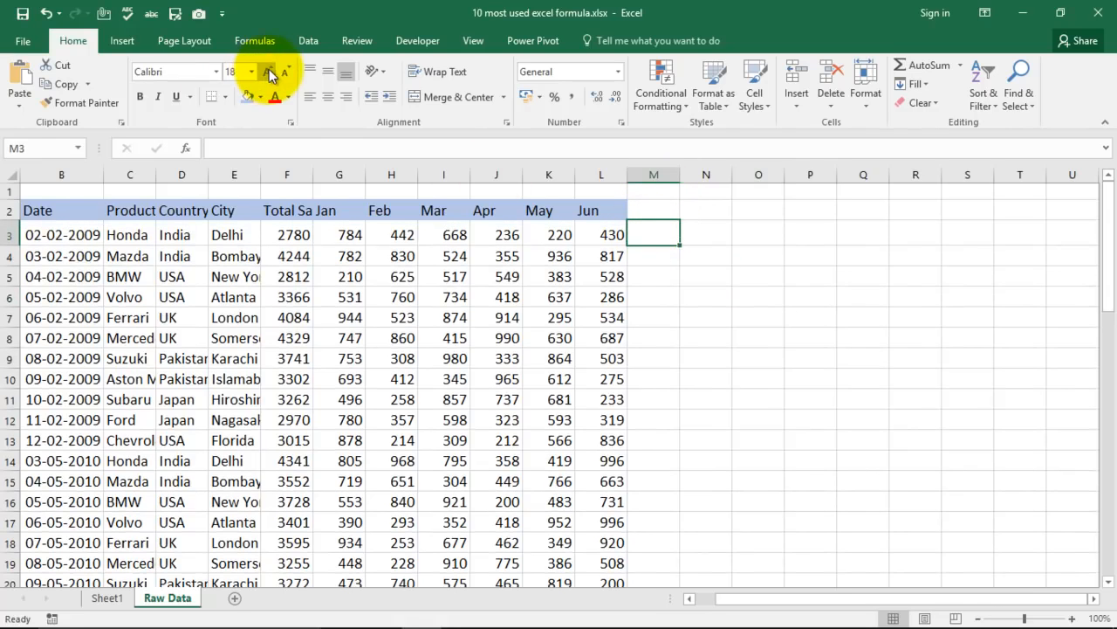
- Enter =SUM(G3,H3,I3) in cell M3 to add the Jan, Feb and Mar values of the first Honda row
text(=sum)
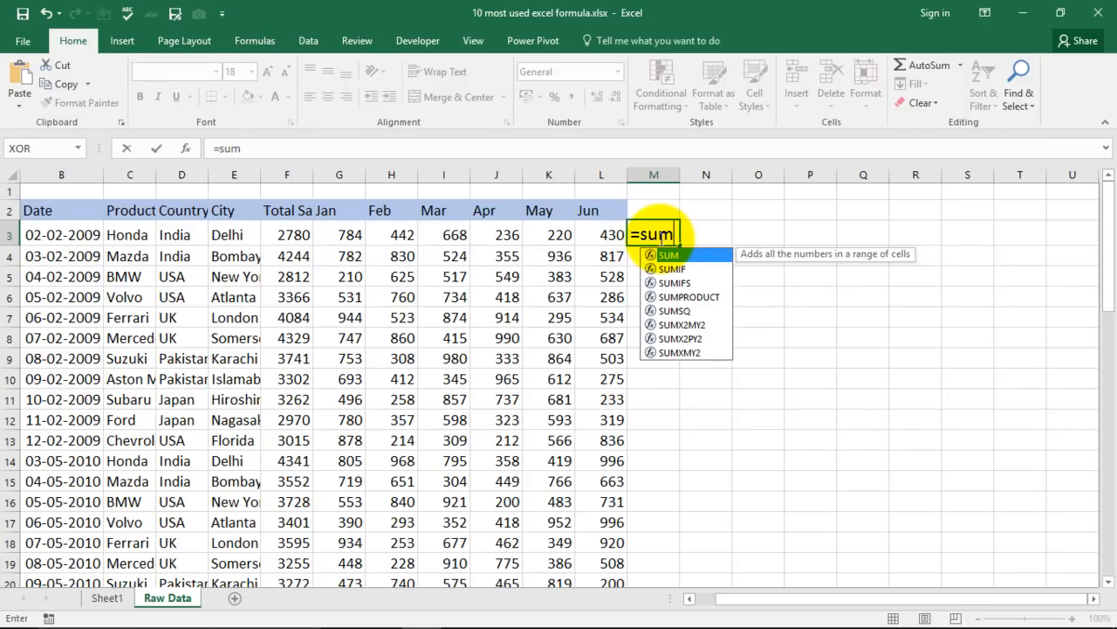
text(()
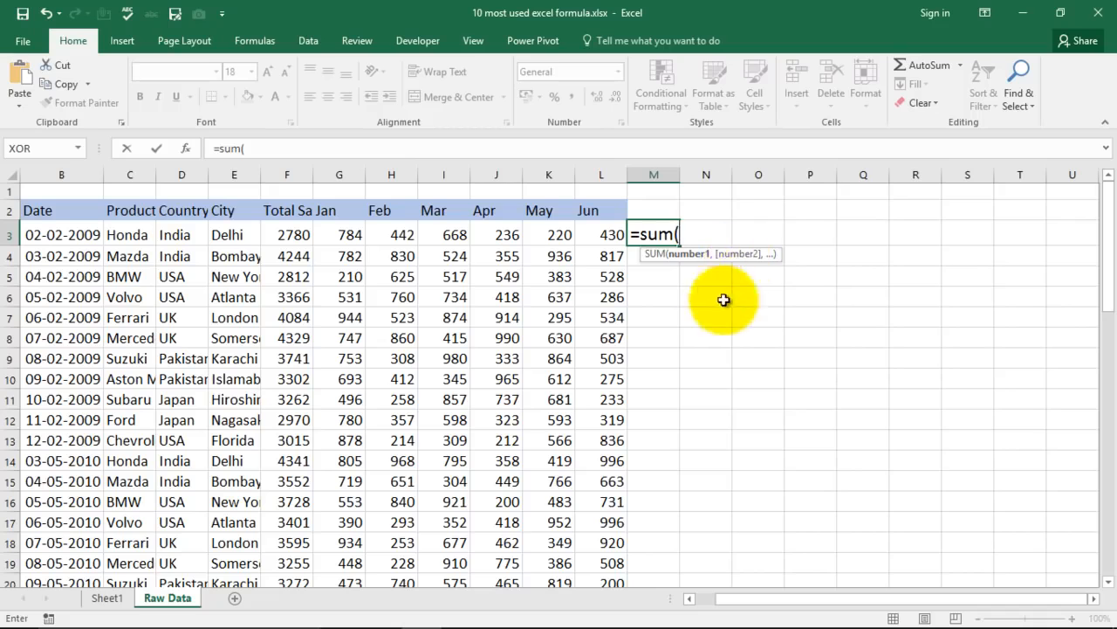
click(348, 234)
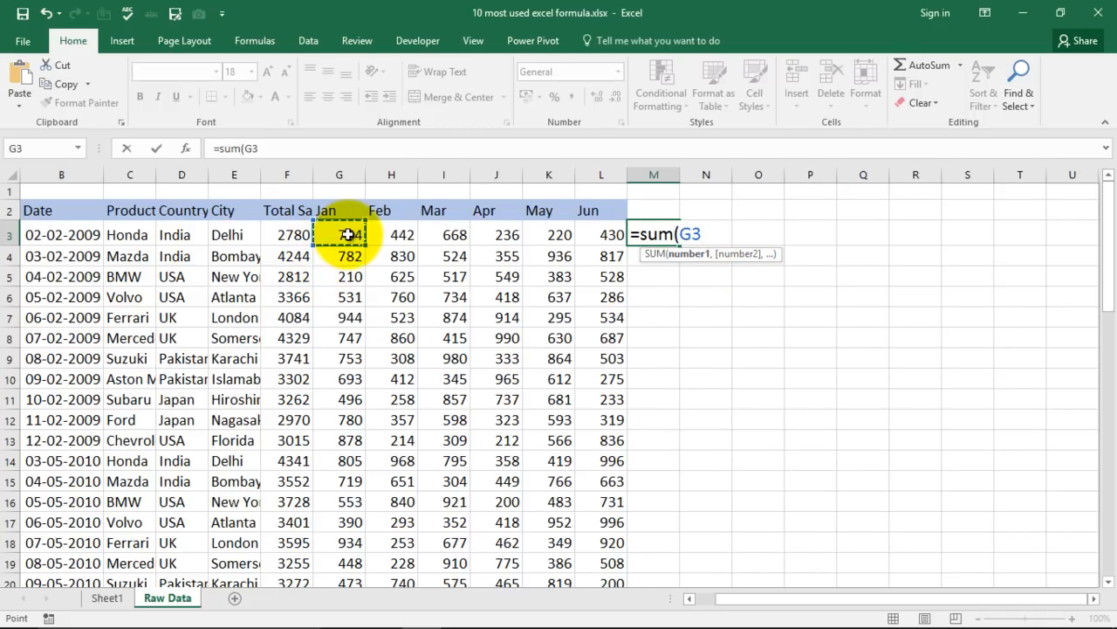
text(,)
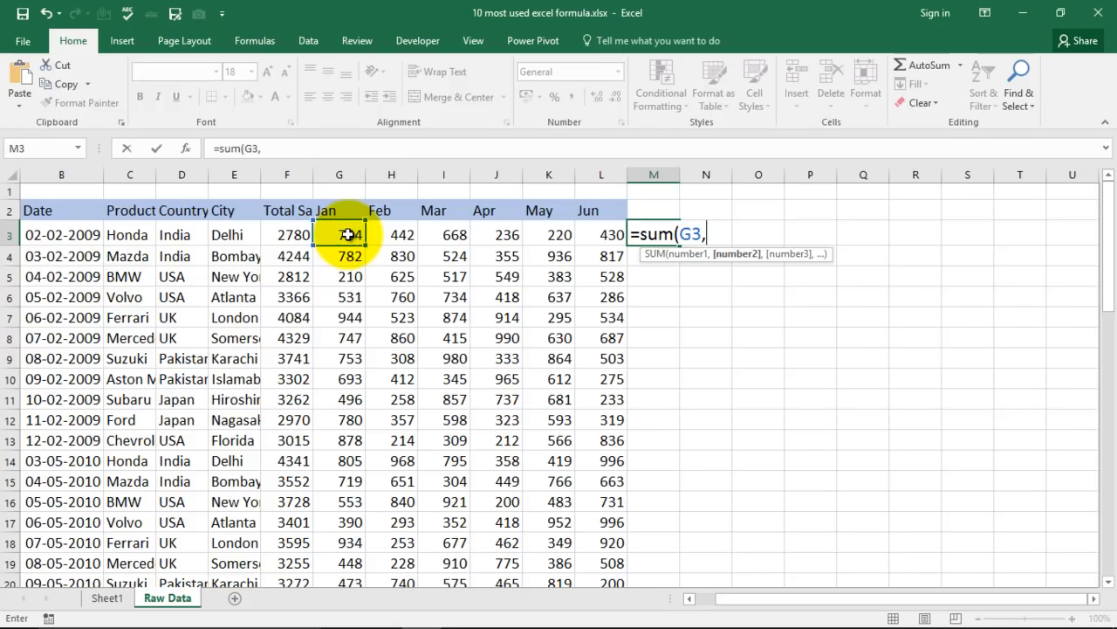
click(410, 241)
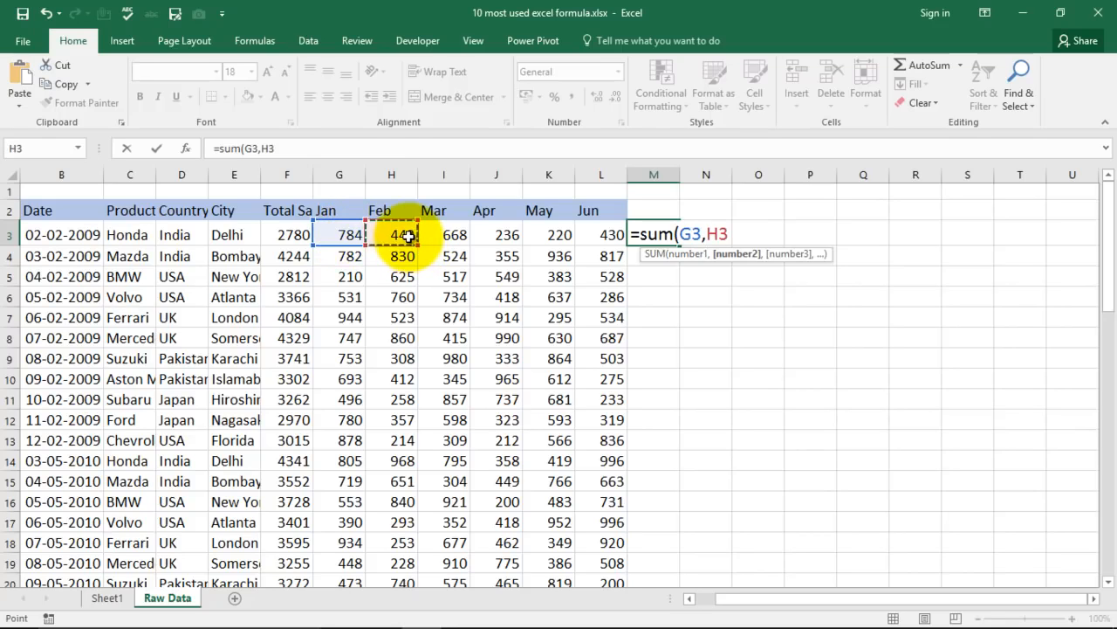
text(,)
click(445, 235)
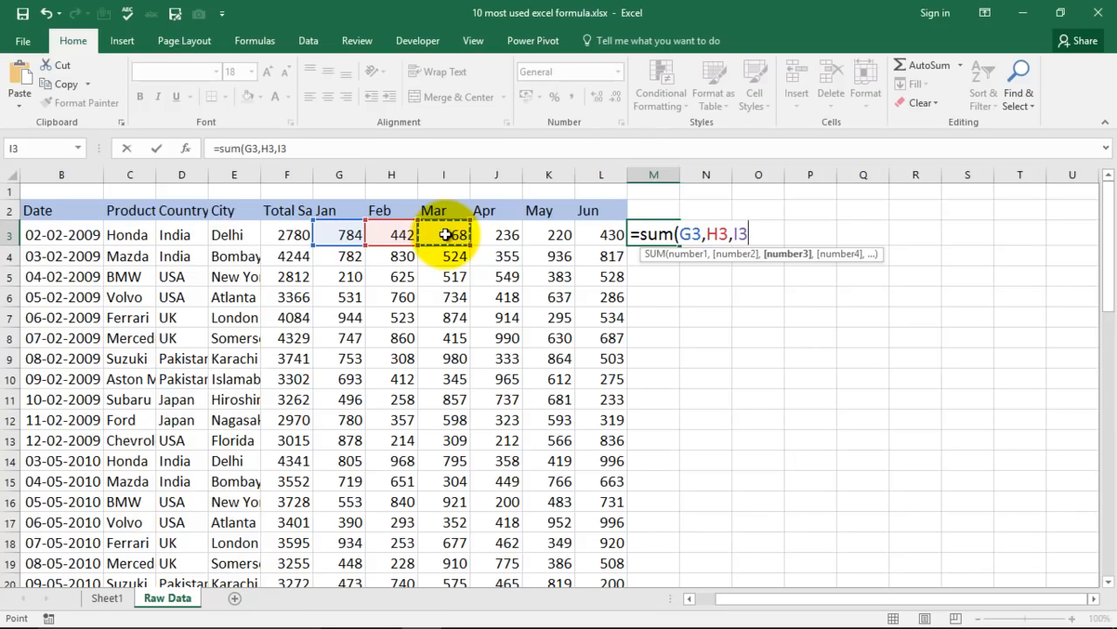
text())
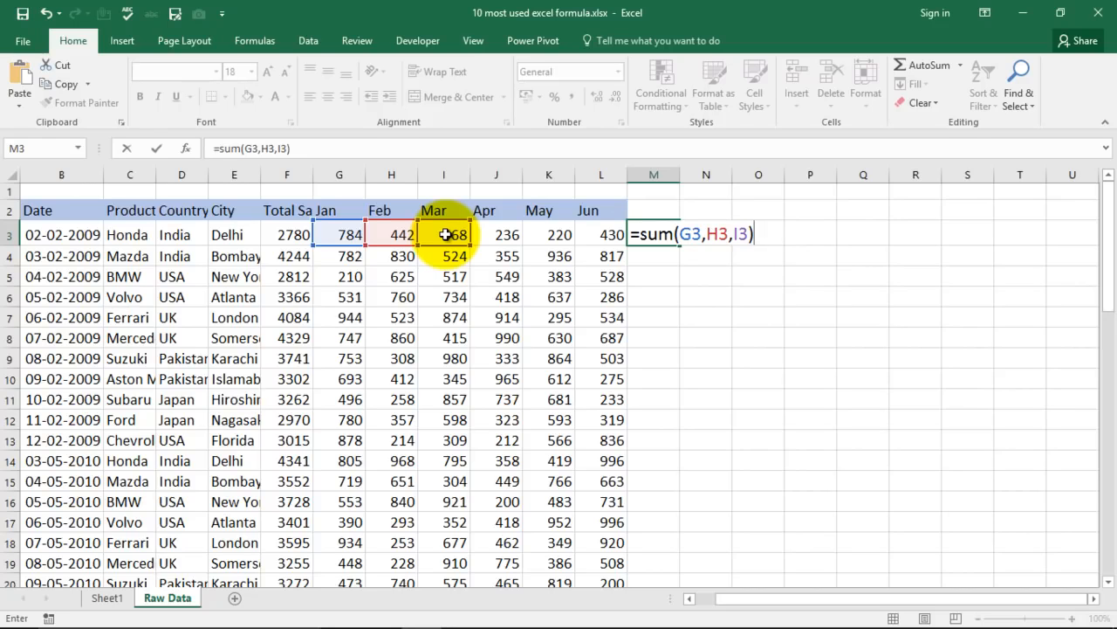
key(Return)
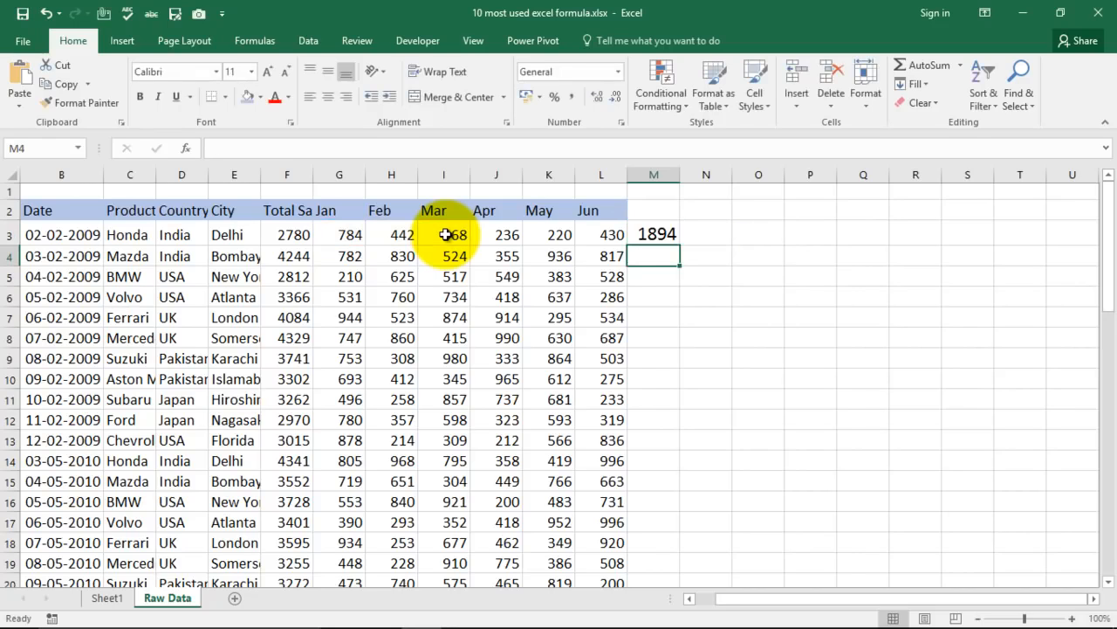
- Replace the formula in M3 with =SUM(G3:L3) to total the Jan to Jun range
click(666, 233)
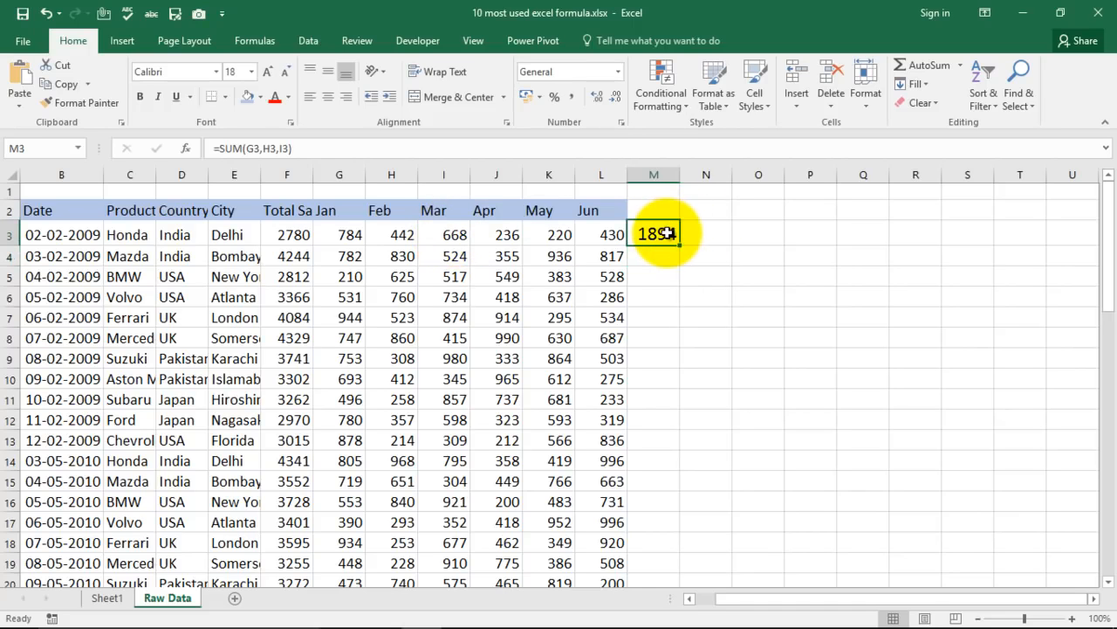
key(Delete)
text(=sum)
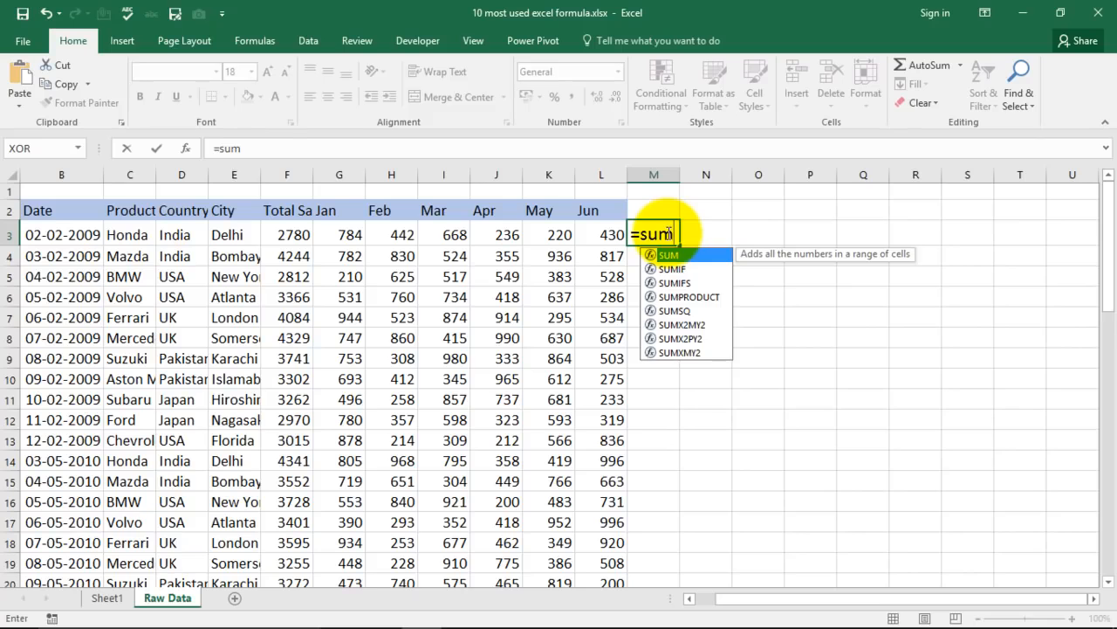
text(()
click(344, 234)
drag(345, 234, 611, 245)
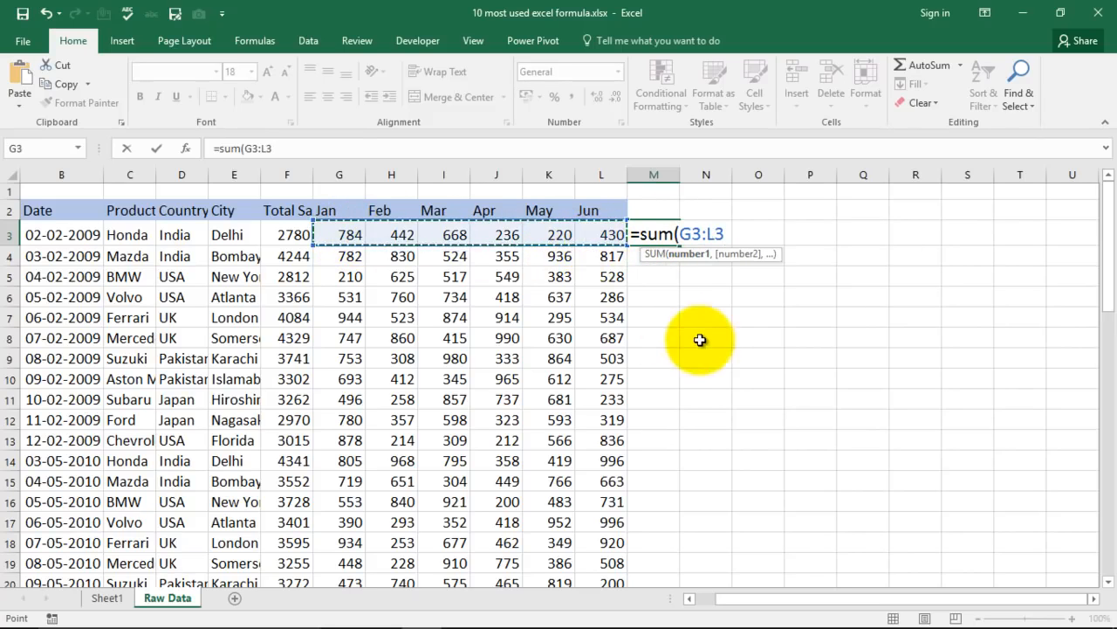
text())
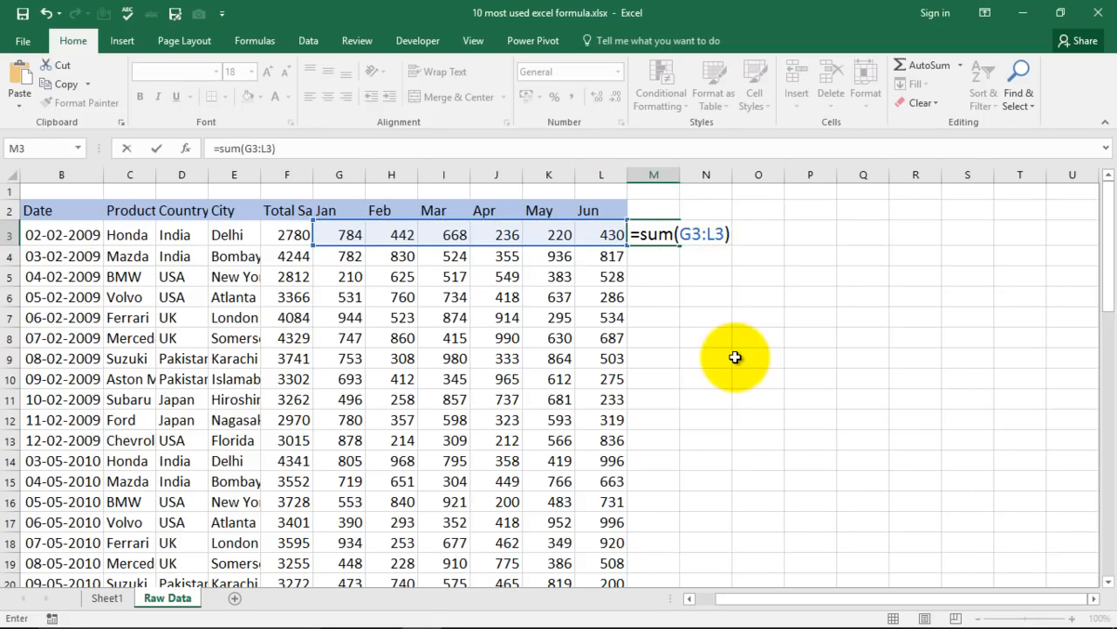
key(Return)
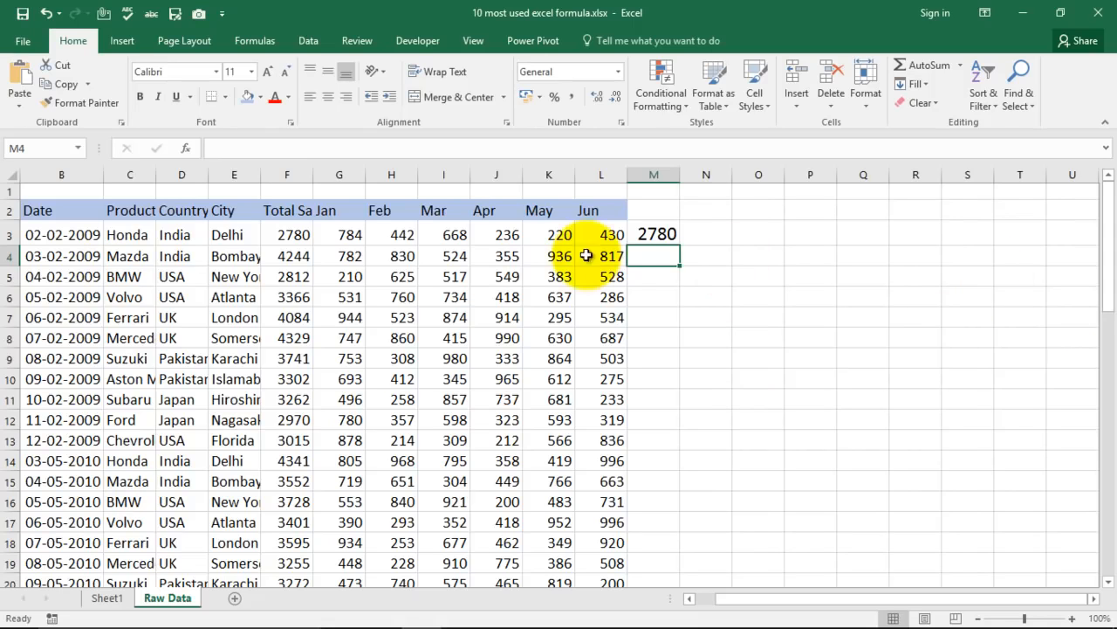
- Overwrite cell M3 with =SUM(5+7+13) to add typed numbers directly
click(650, 233)
text(=)
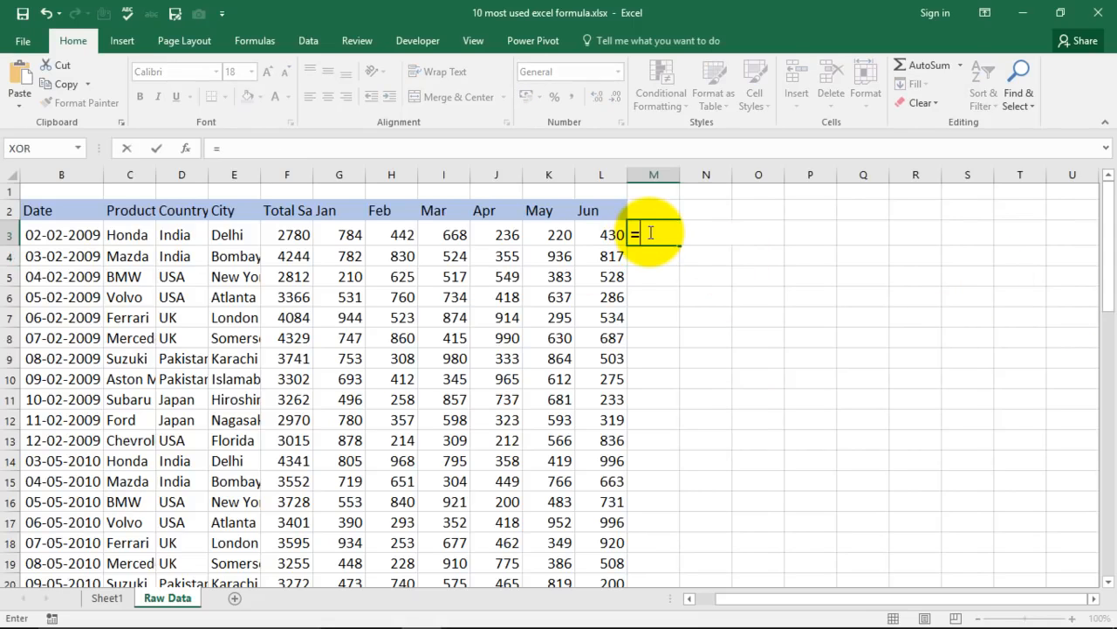
text(sum()
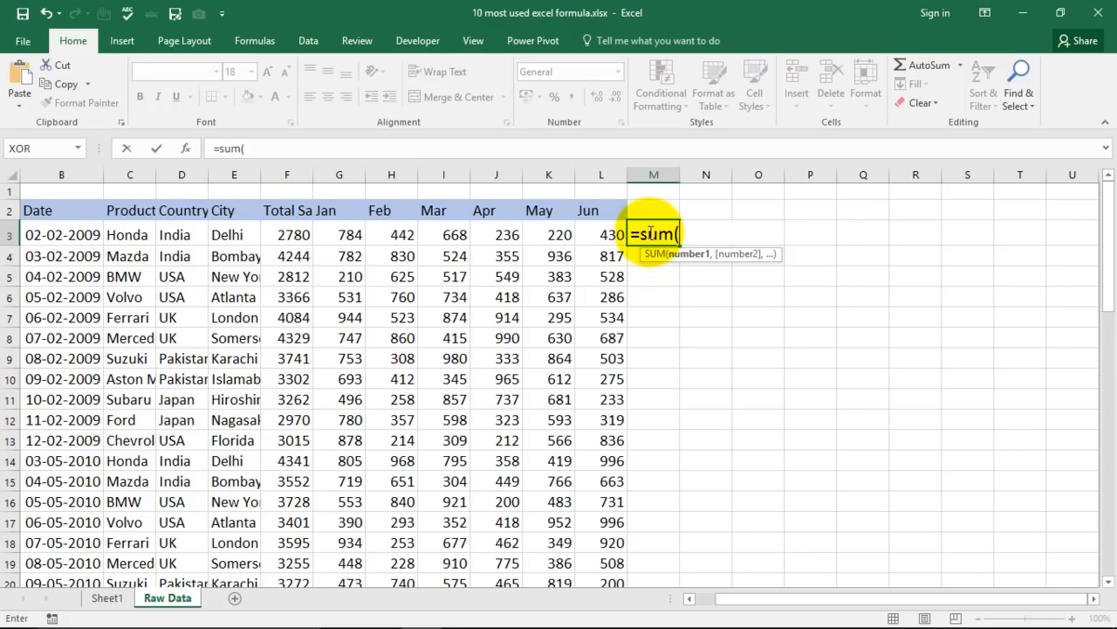
text(5+7+13)
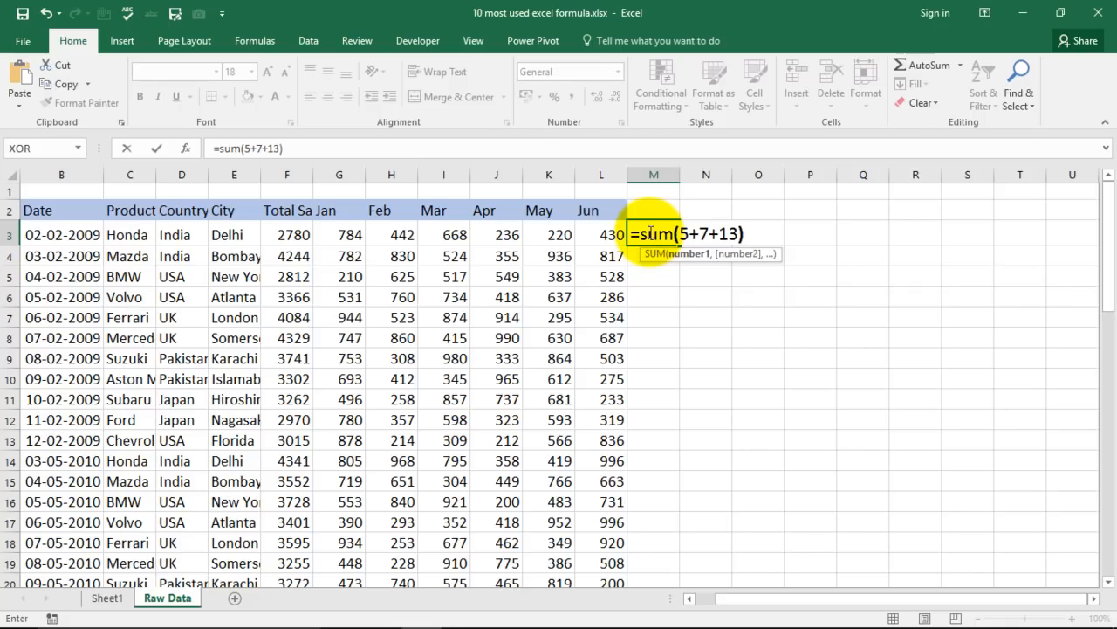
key(Return)
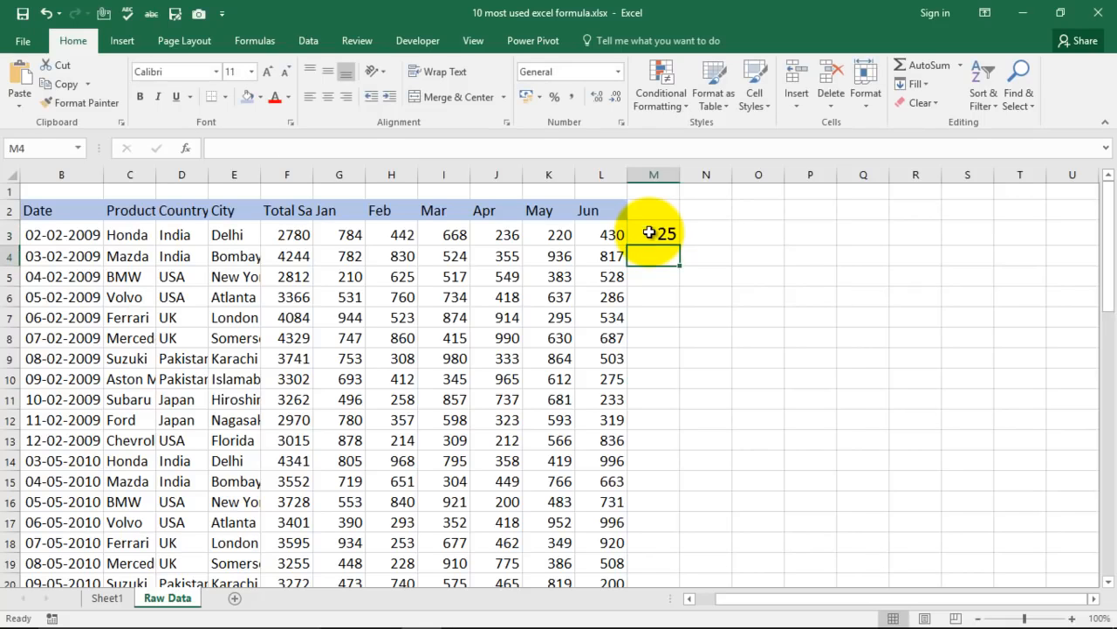
- Clear cell M3 and insert an AutoSum there over the suggested range F3:L3
click(650, 232)
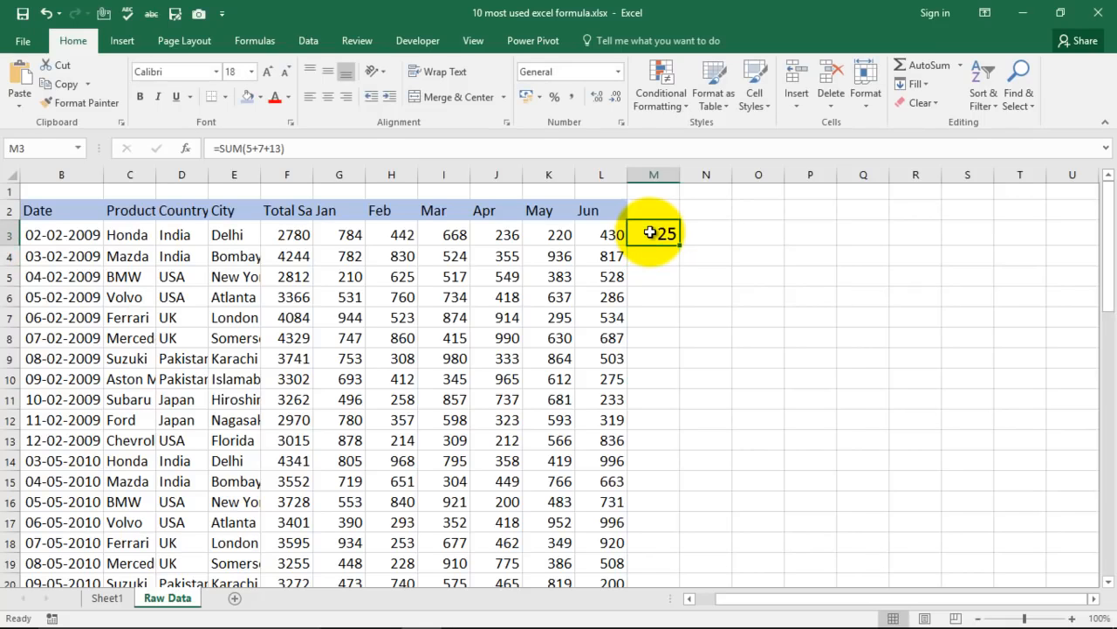
key(Delete)
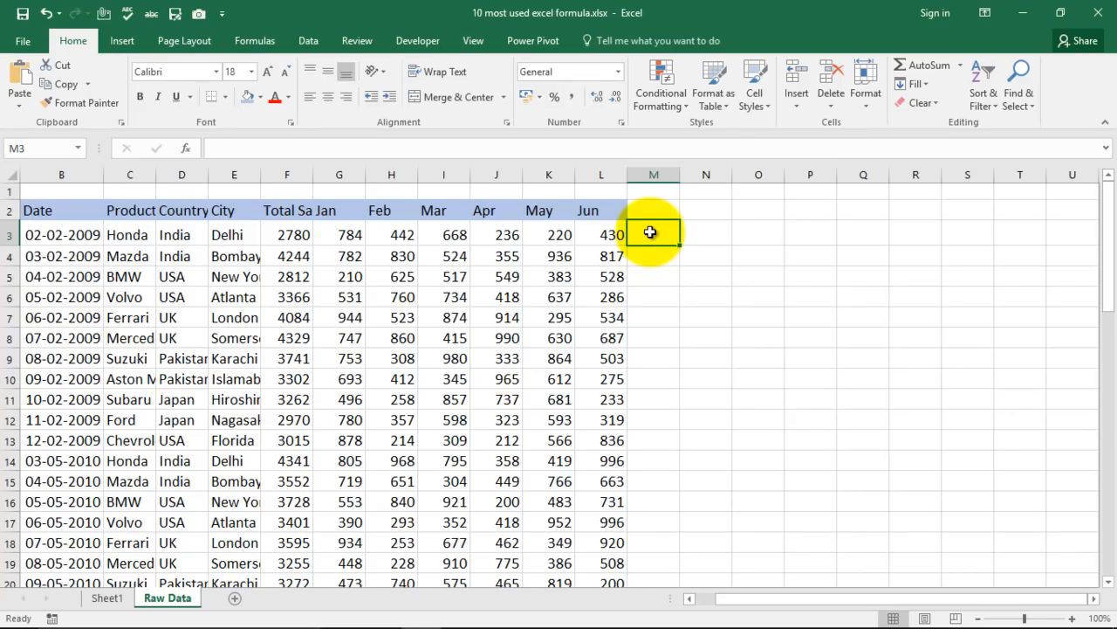
key(alt+equal)
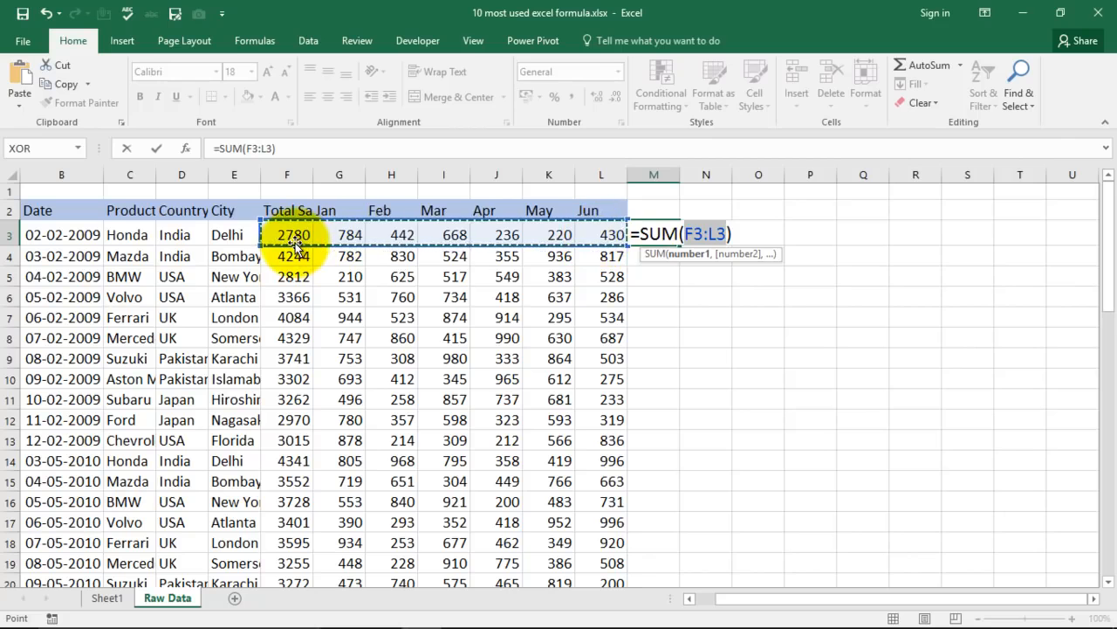
key(Return)
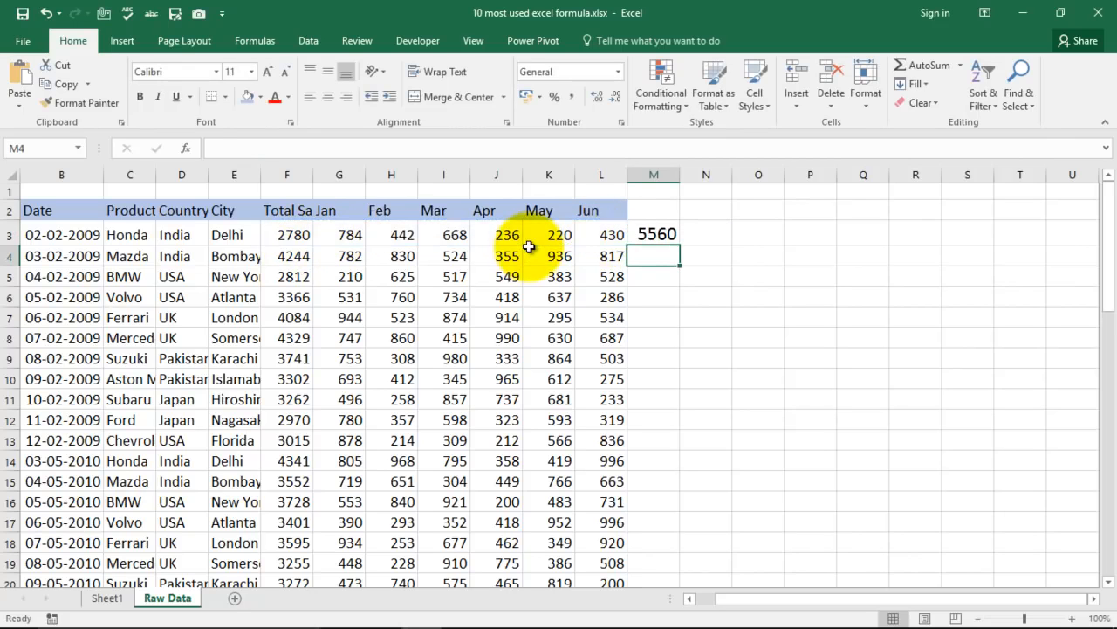
click(657, 234)
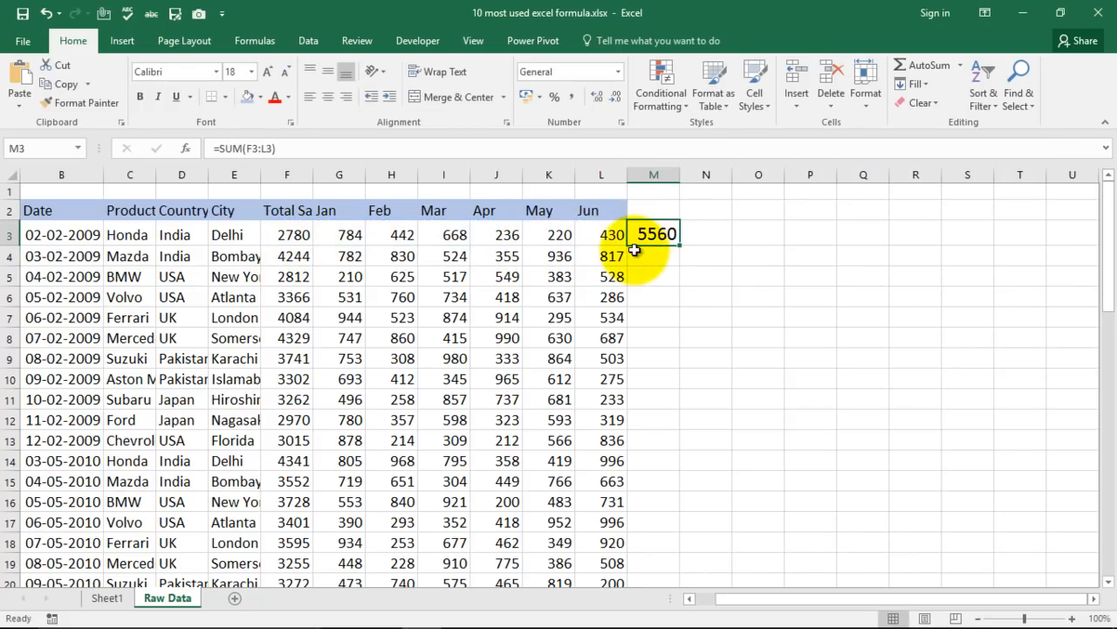
click(105, 597)
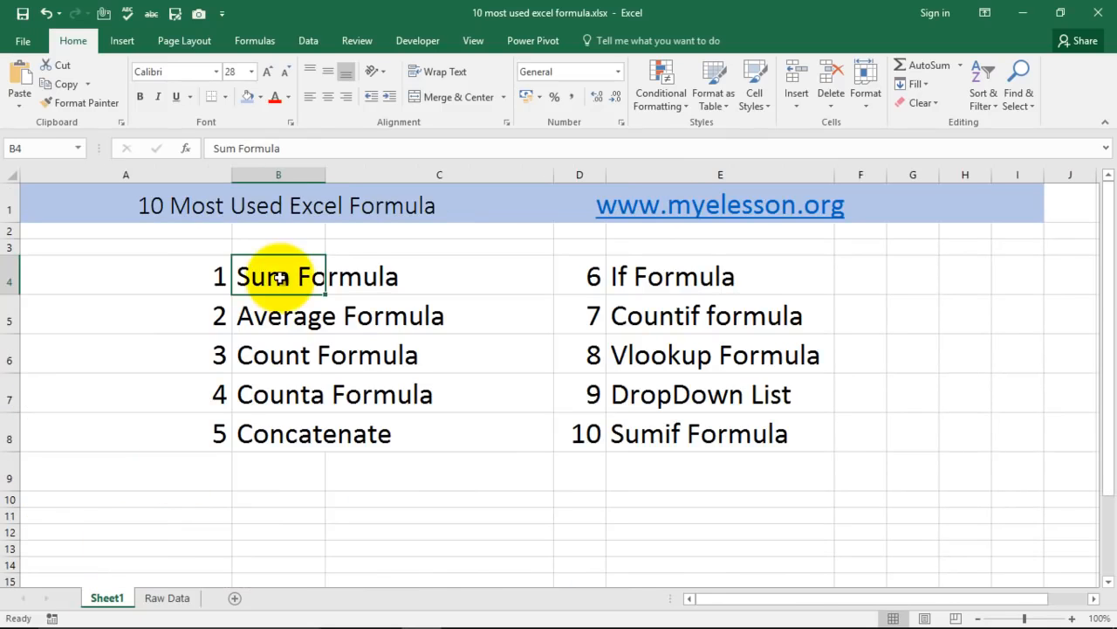
click(279, 313)
click(178, 592)
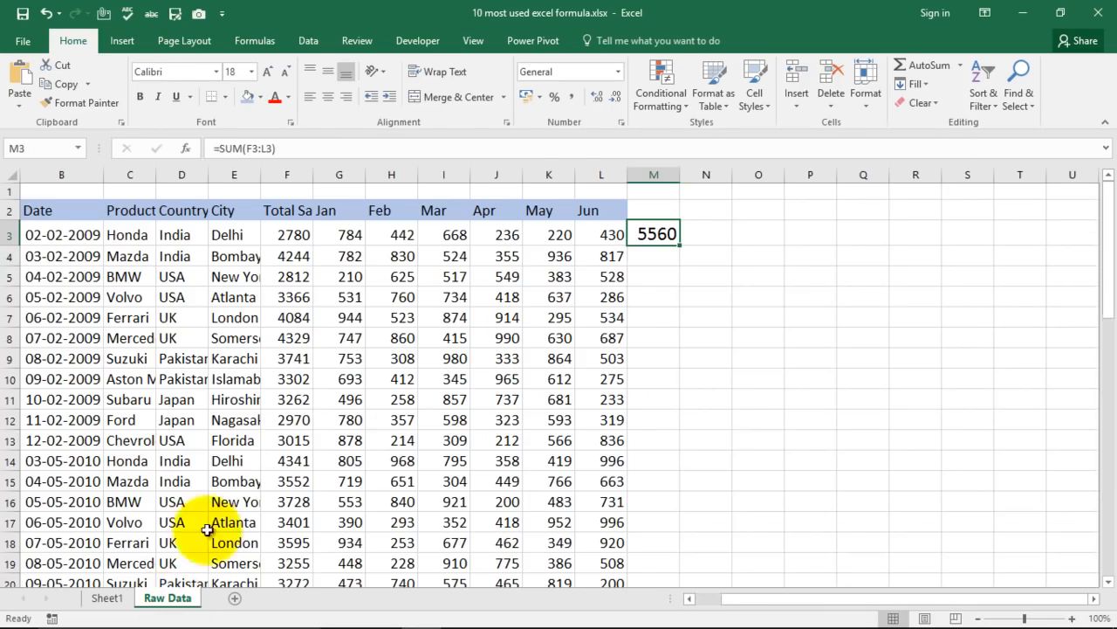
click(650, 261)
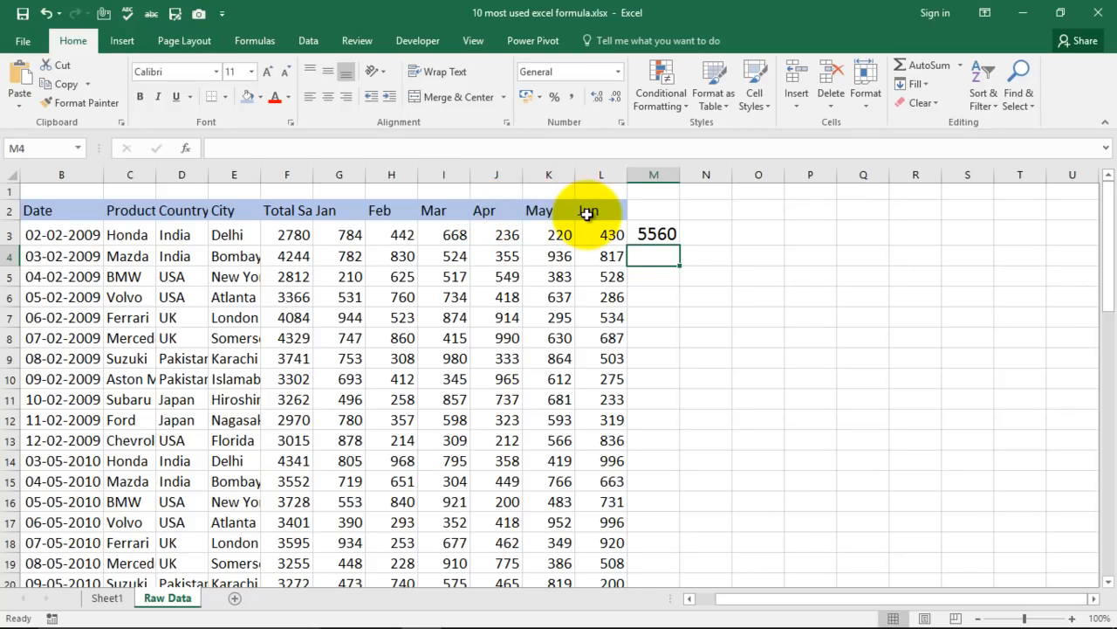
text(=)
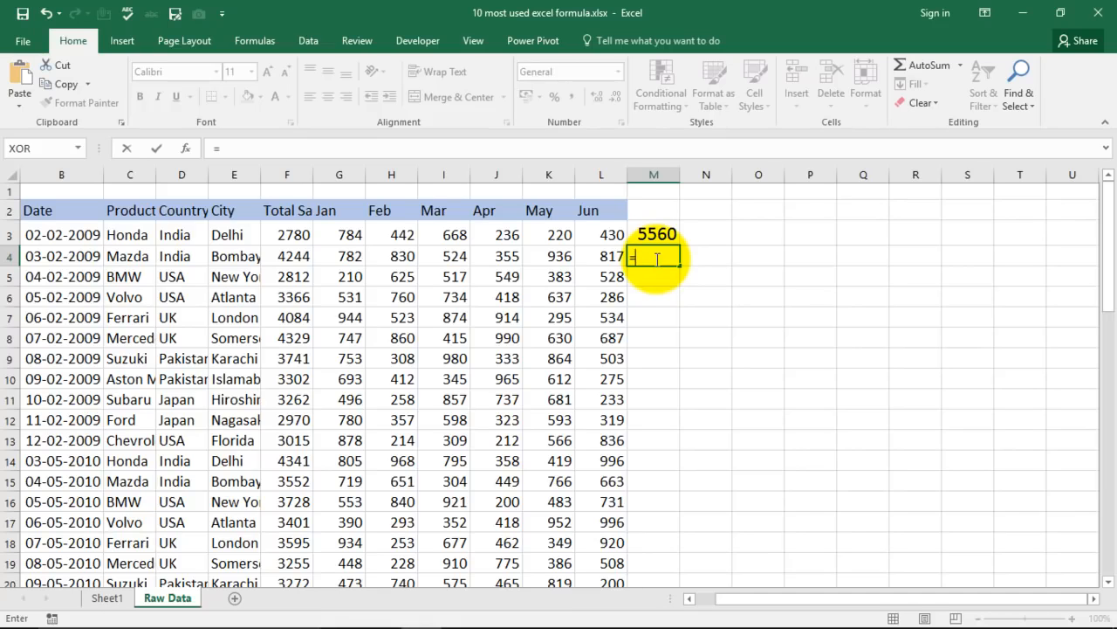
key(Escape)
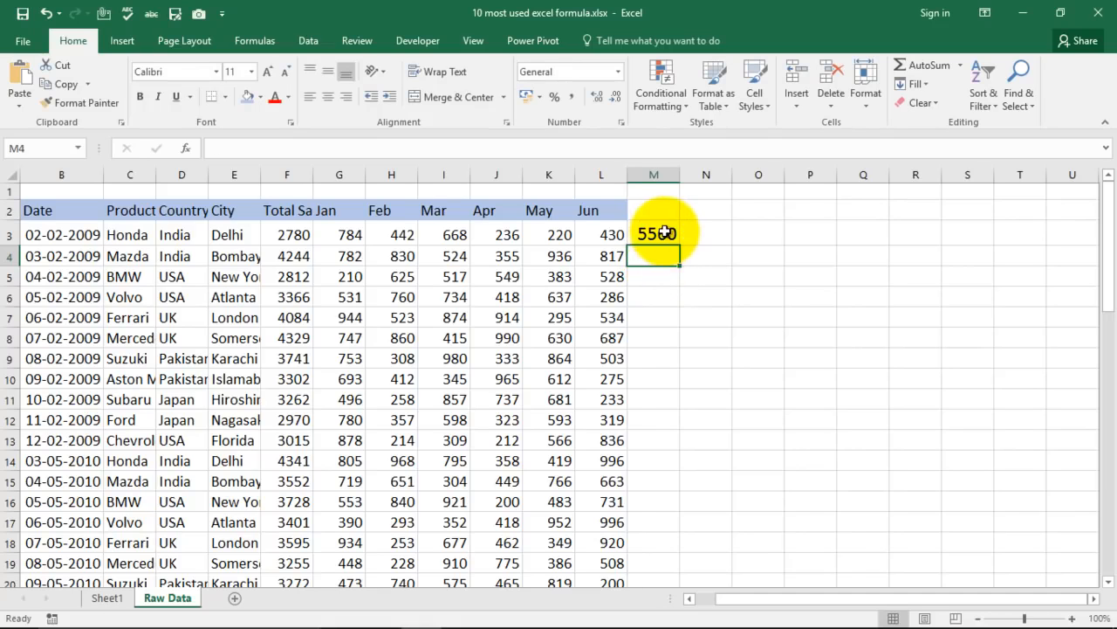
- Clear cell M3 and enter =AVERAGE(G3,H3,I3,L3) to average the Jan, Feb, Mar and Jun values of the first Honda row
click(663, 232)
key(Delete)
text(=)
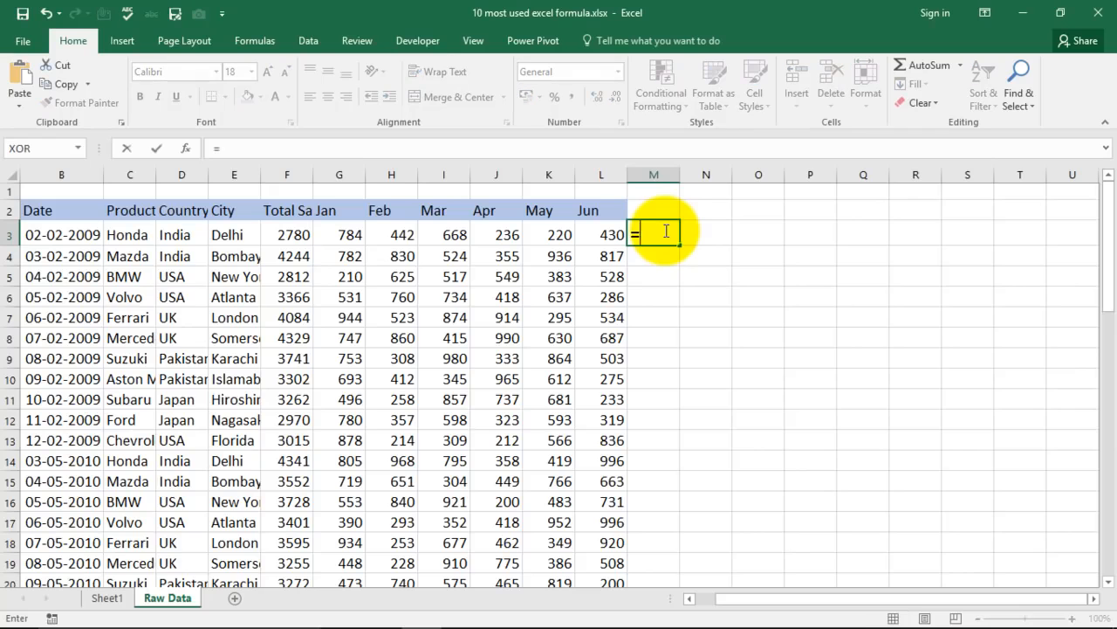
text(average)
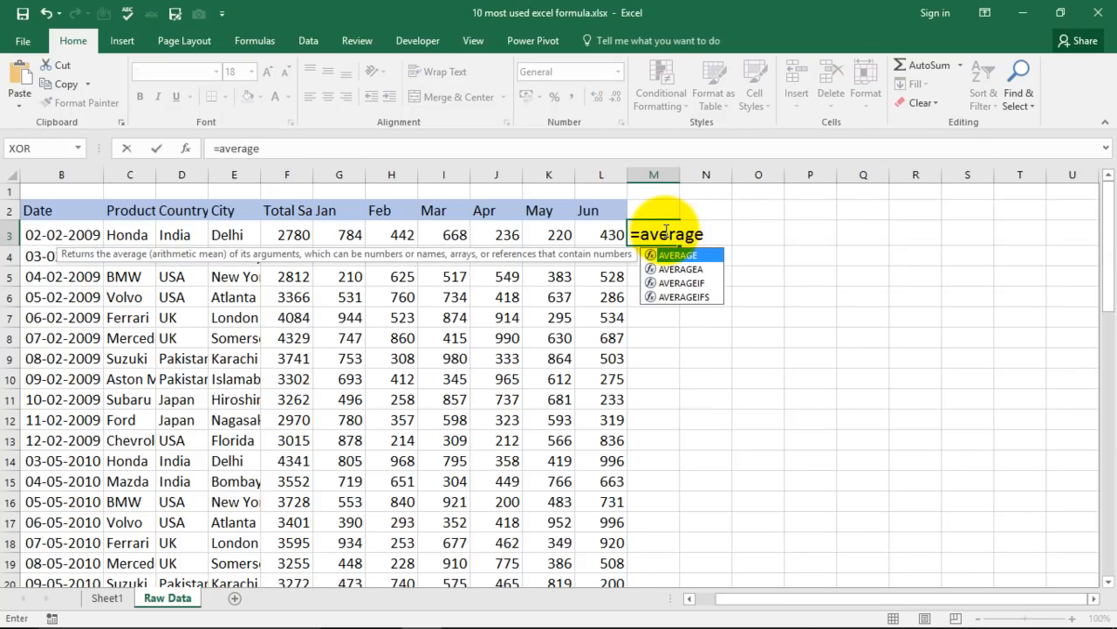
key(Tab)
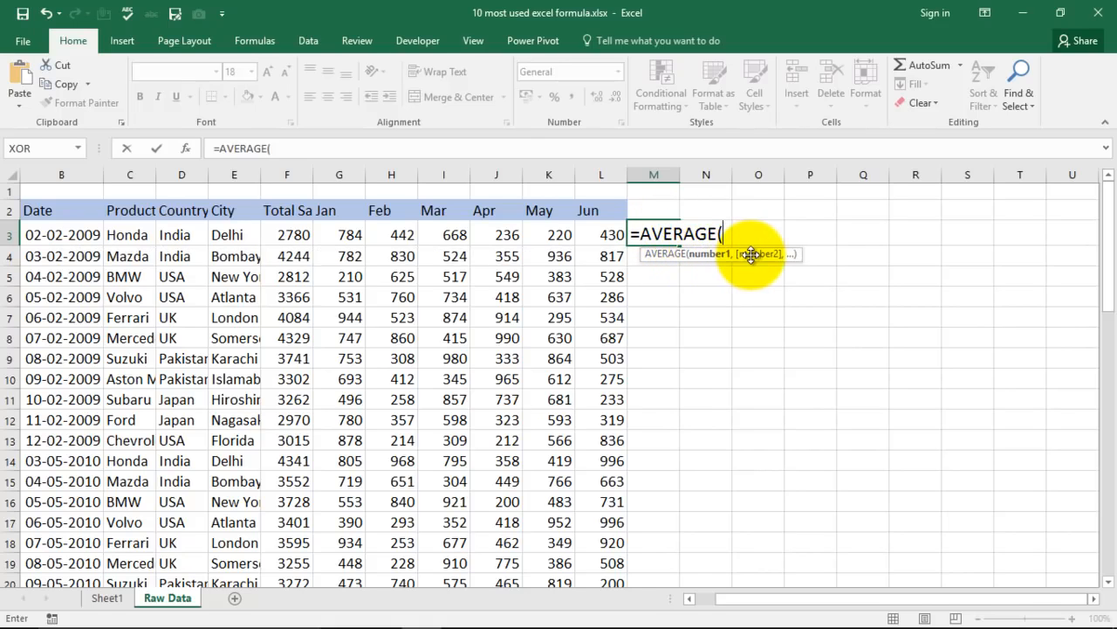
click(347, 233)
text(,)
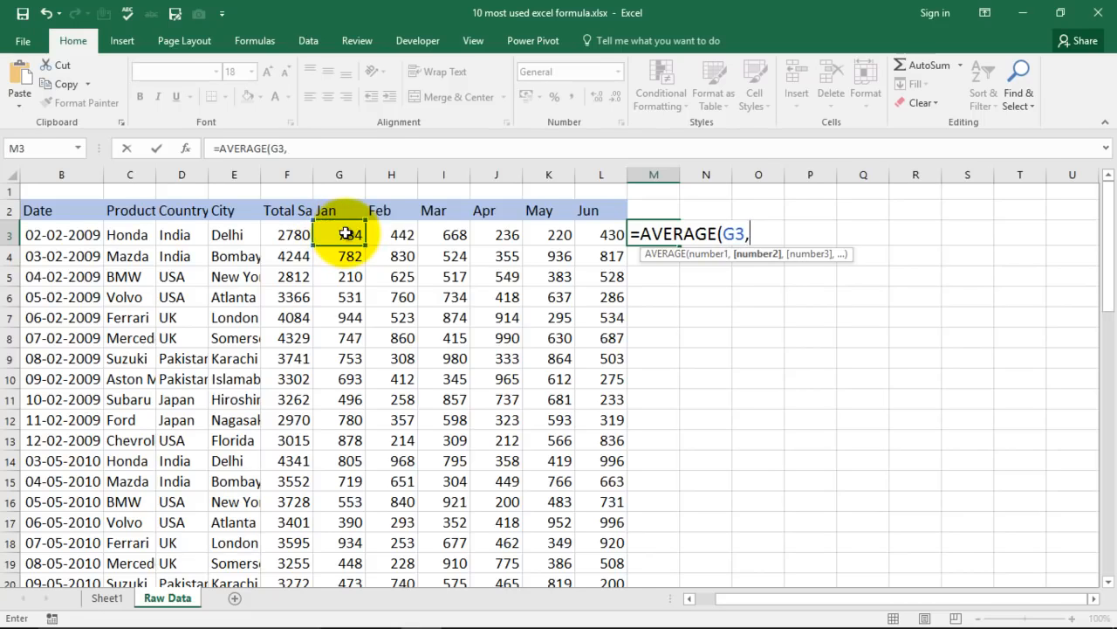
click(401, 236)
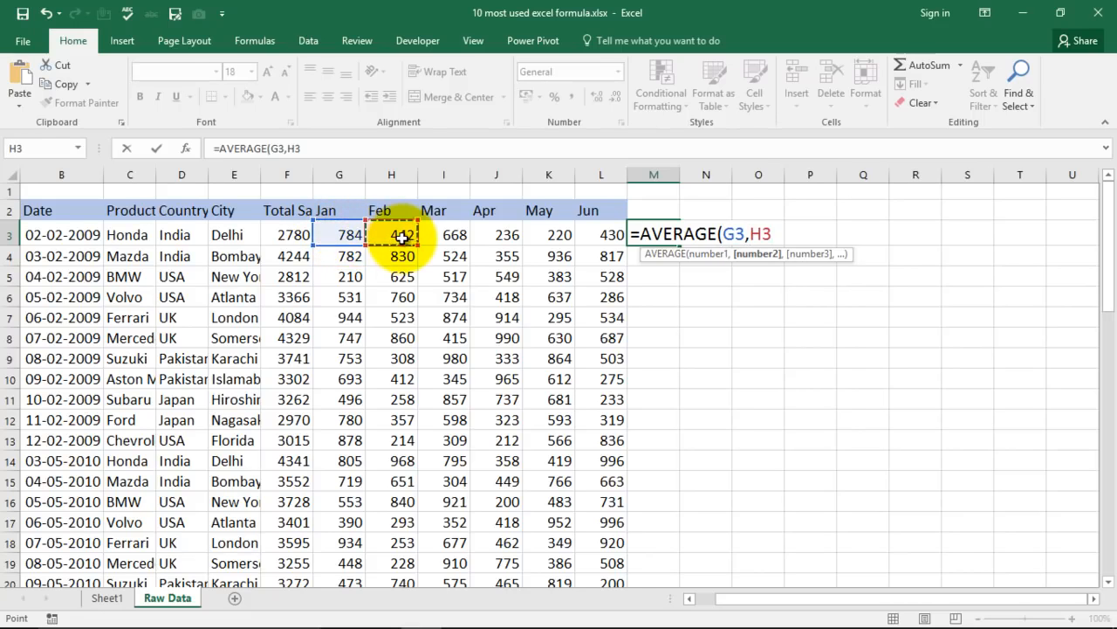
text(,)
click(456, 235)
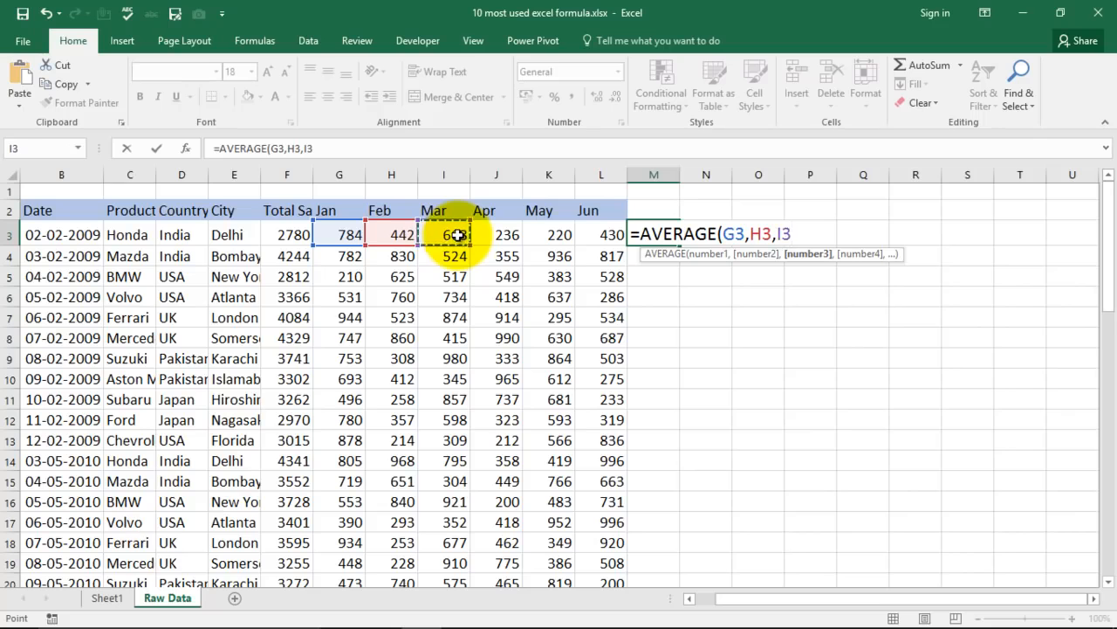
text(,)
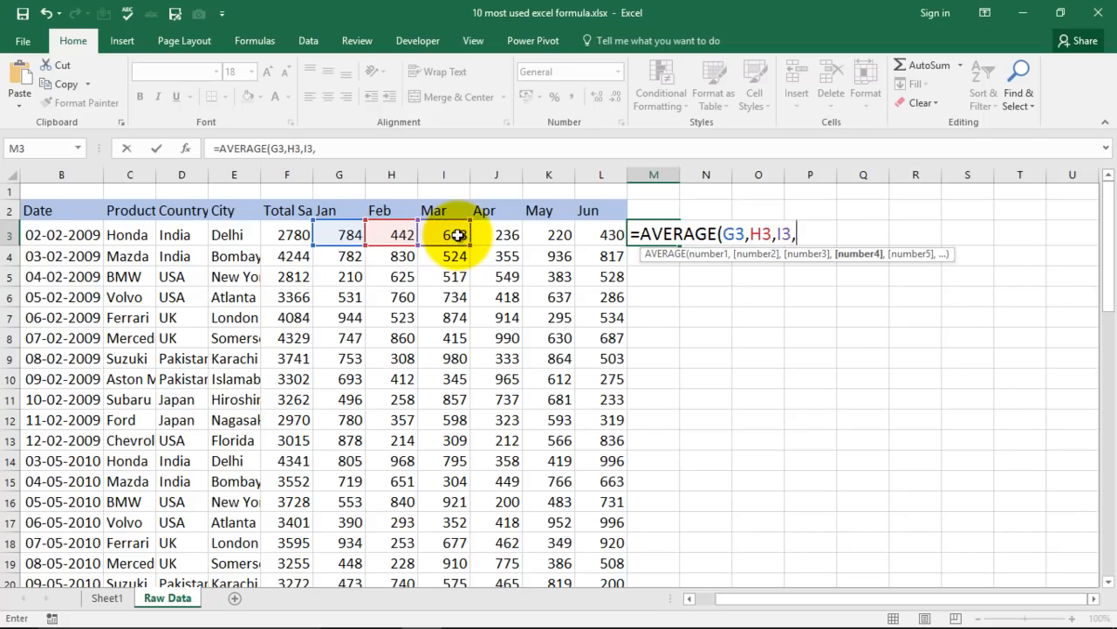
click(605, 235)
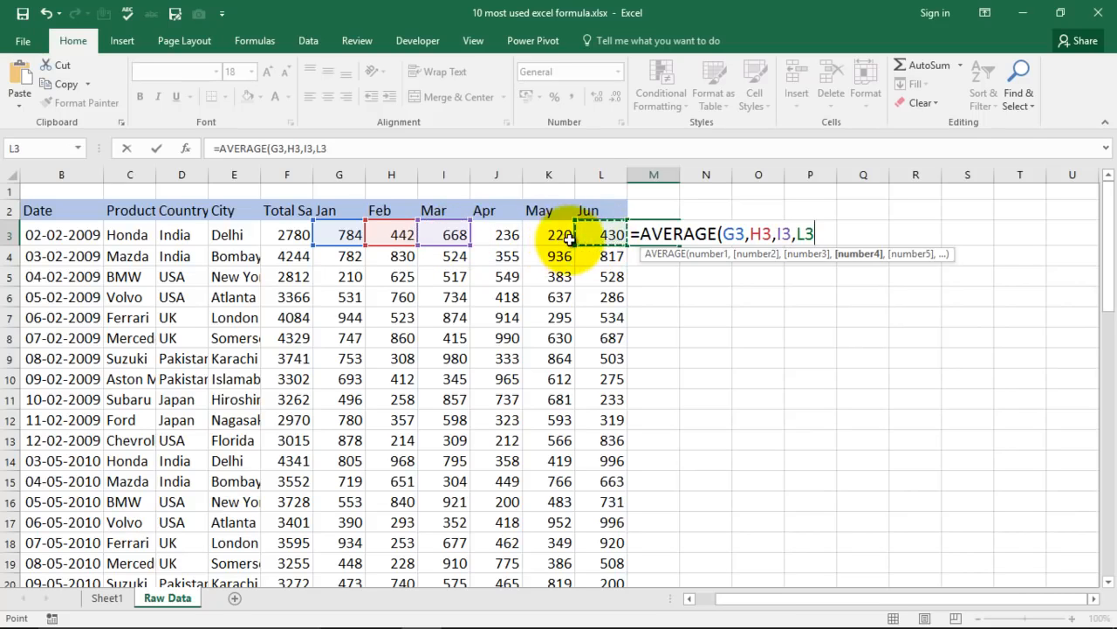
text())
key(Return)
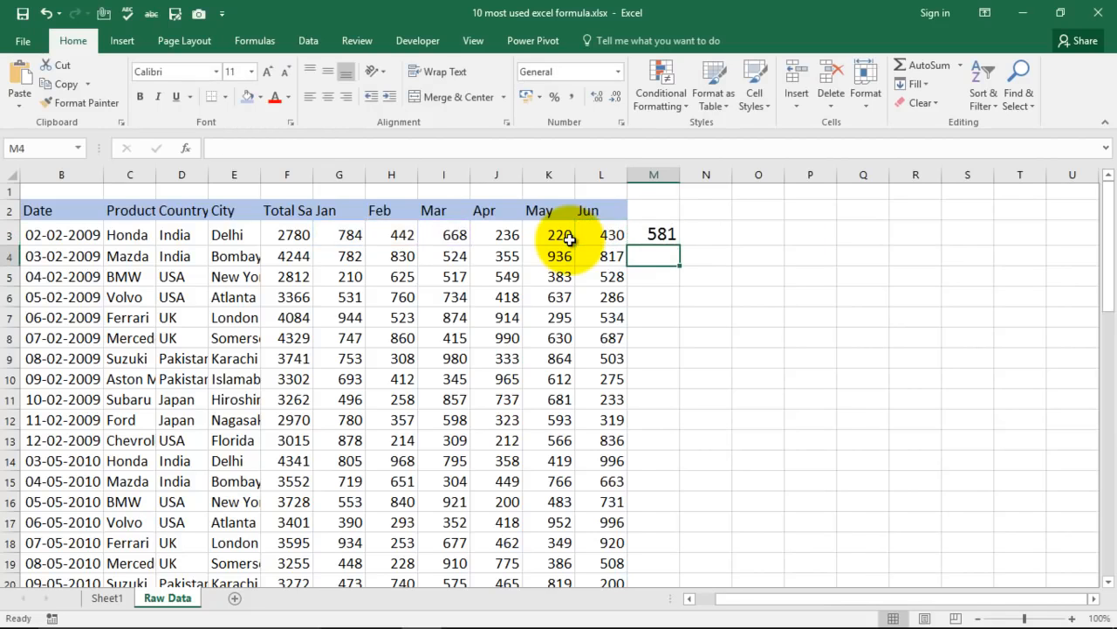
- Replace the formula in M3 with =AVERAGE(G3:L3) to average the whole Jan to Jun range
click(665, 234)
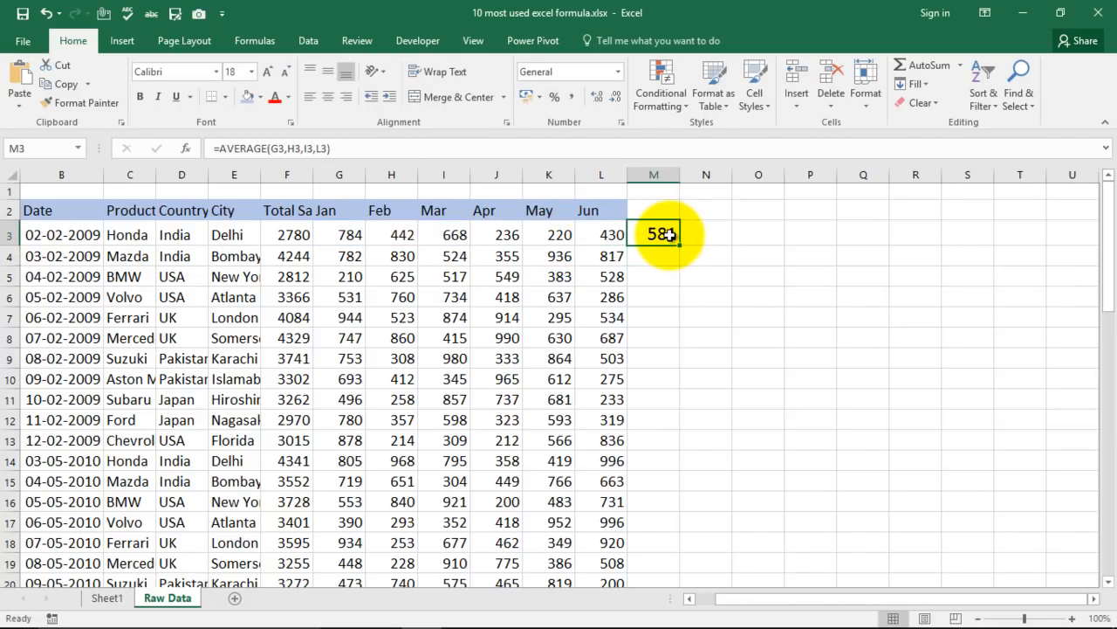
key(Delete)
text(=s)
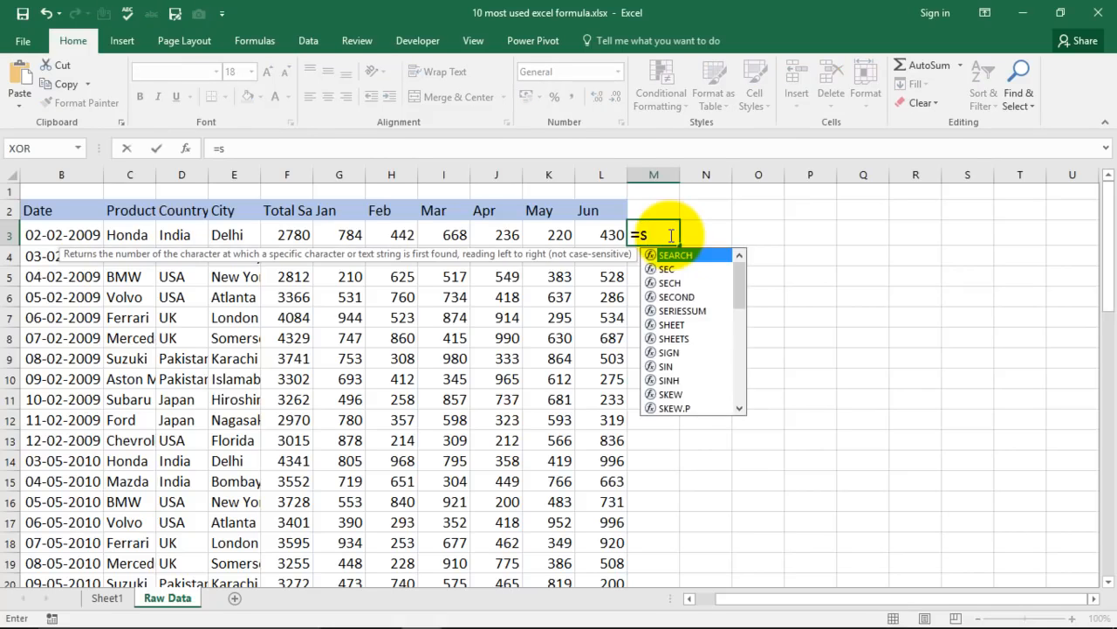
key(BackSpace)
text(ave)
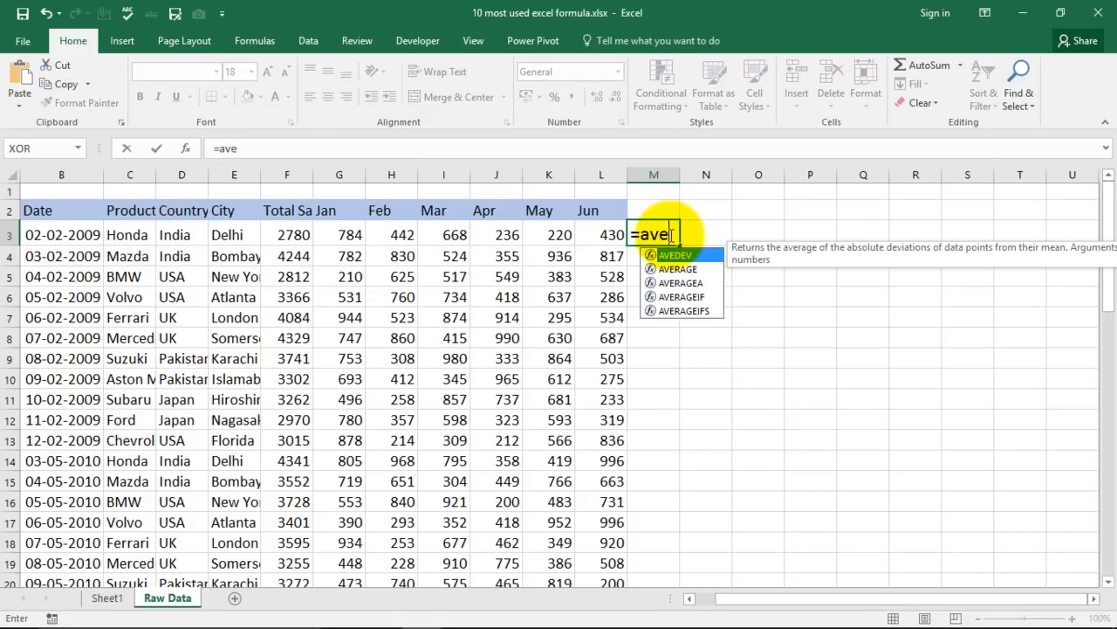
text(r)
key(Tab)
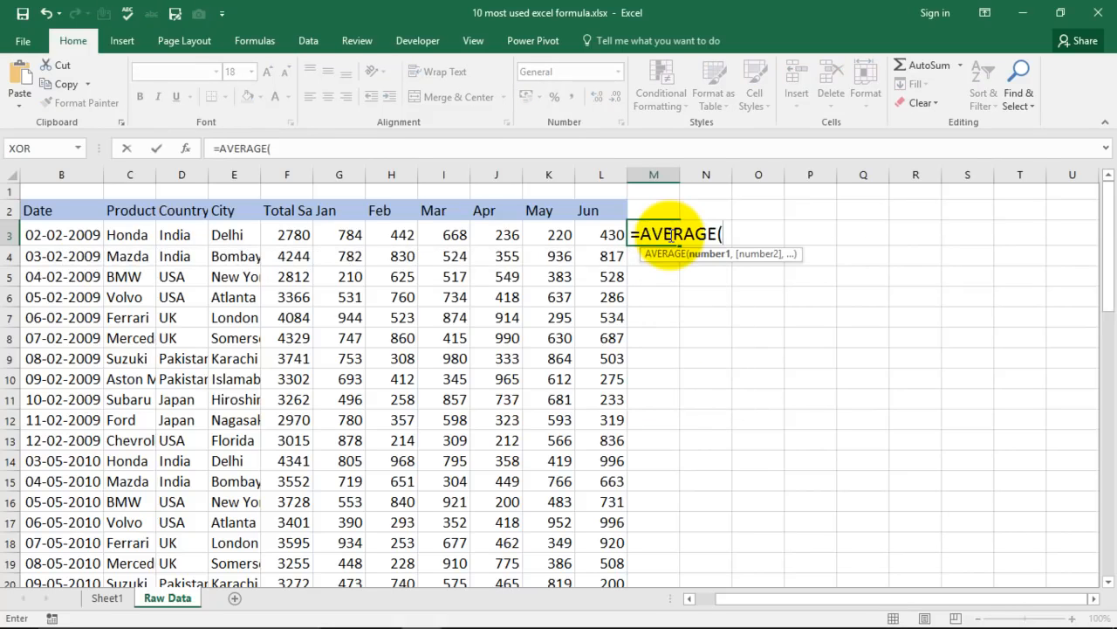
drag(339, 234, 606, 235)
text())
key(Return)
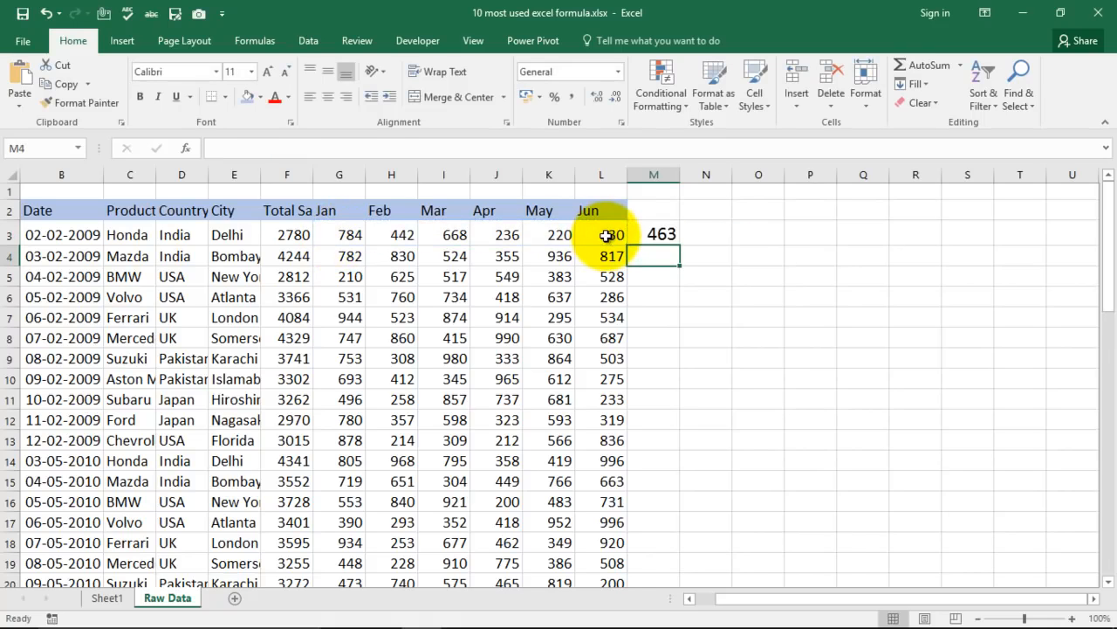
- Select the Jan to Jun values in G3:L3 to compare their average with the result in M3
click(348, 235)
drag(383, 235, 616, 236)
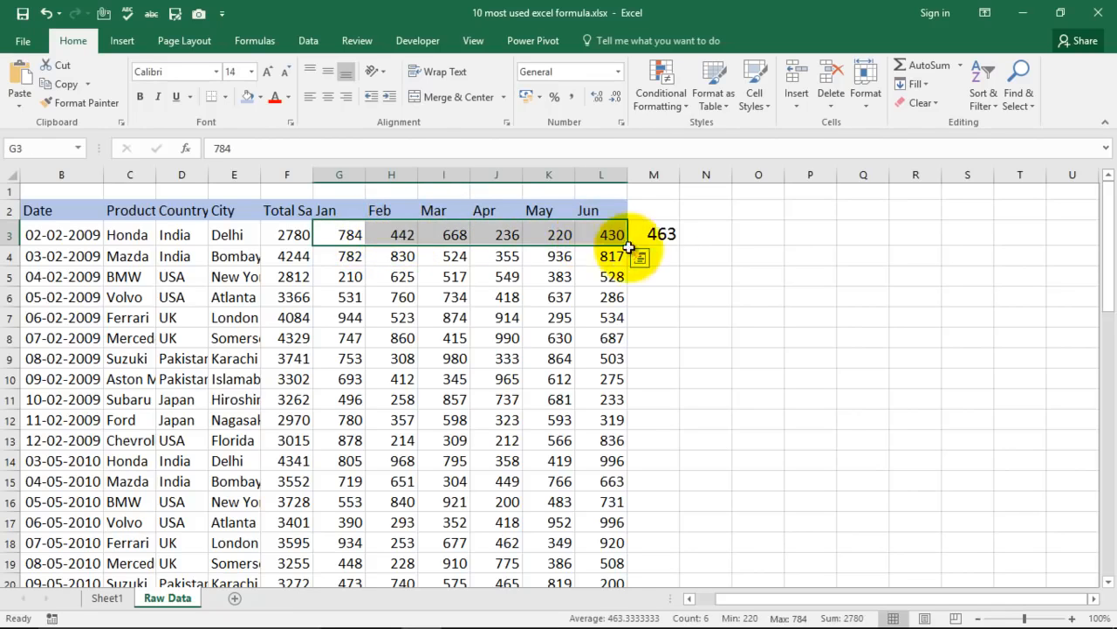
click(679, 278)
- Replace the formula in M3 with =AVERAGE(784,442,668) and check it against the Jan to Mar values in G3:I3
click(666, 233)
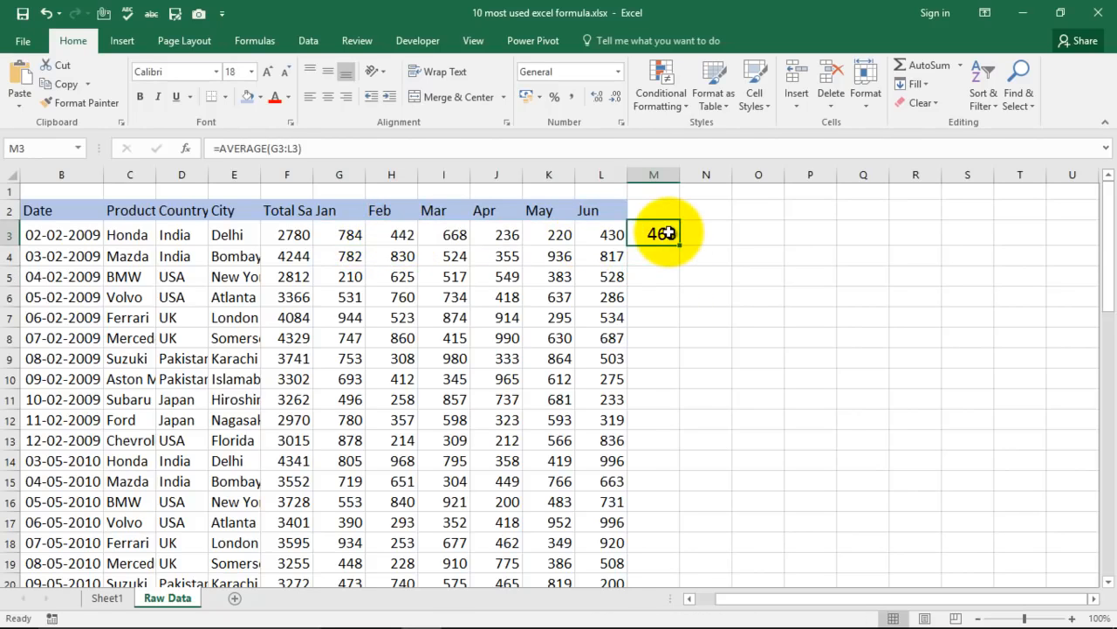
key(Delete)
text(=)
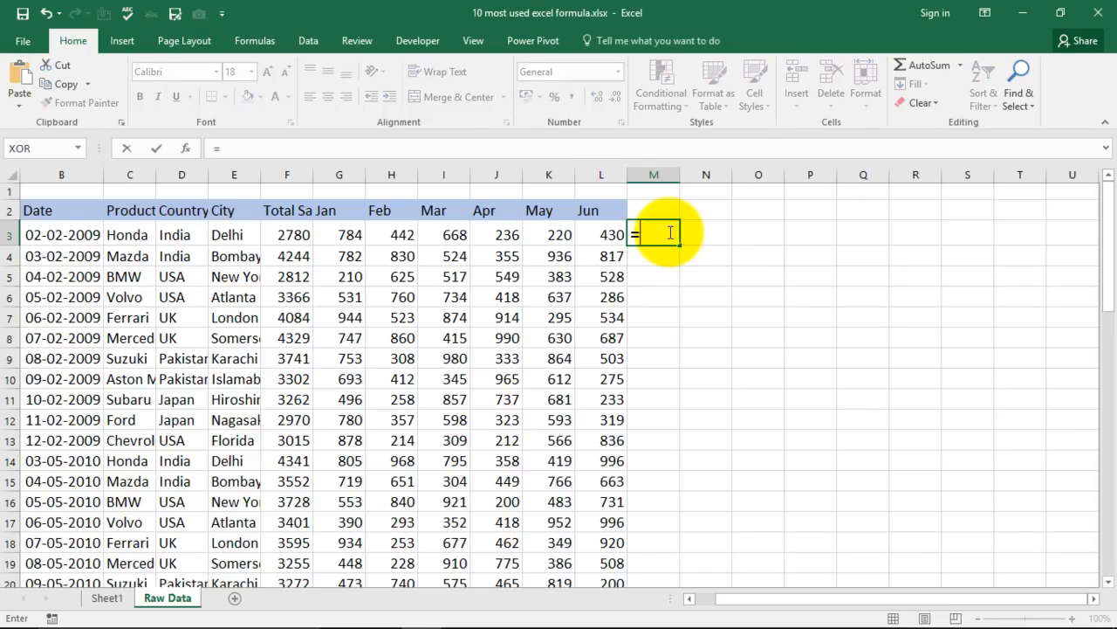
text(ave)
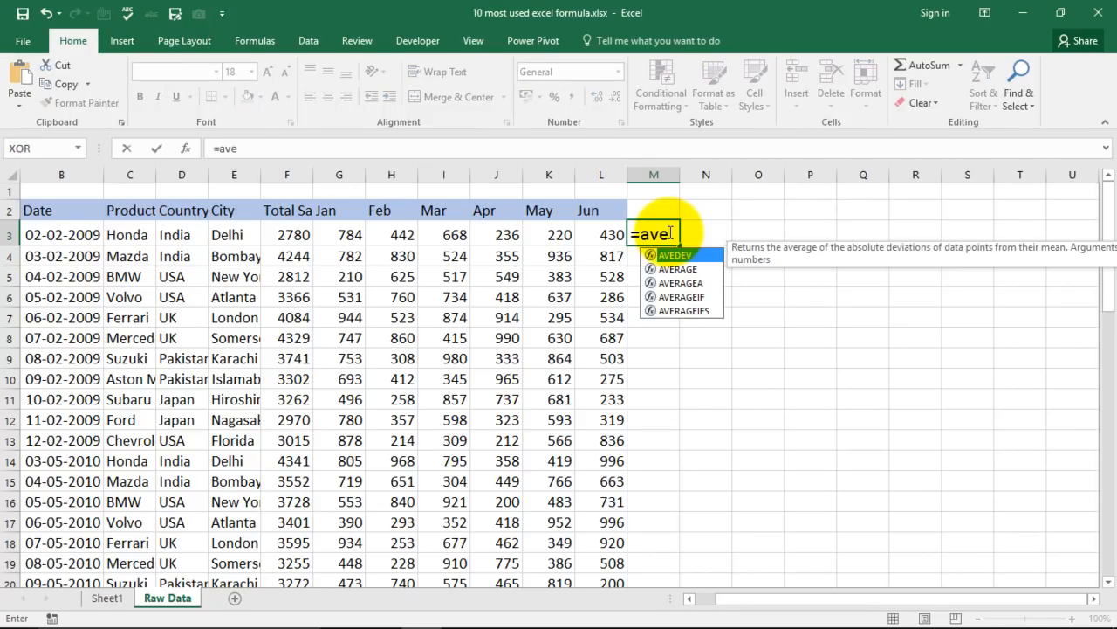
key(Down)
key(Tab)
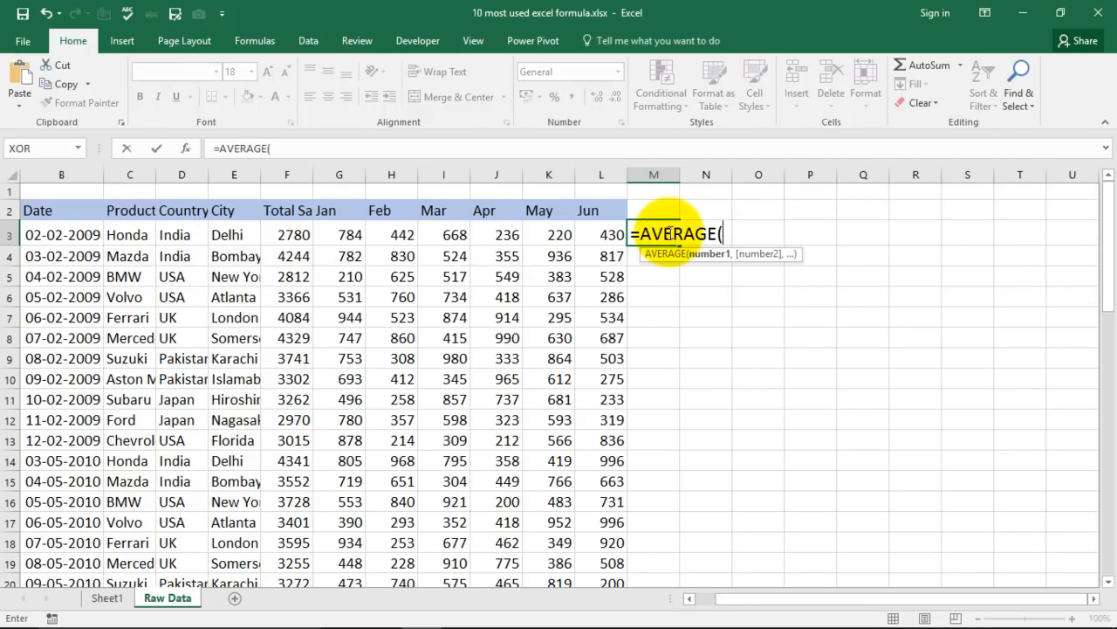
text(784,442)
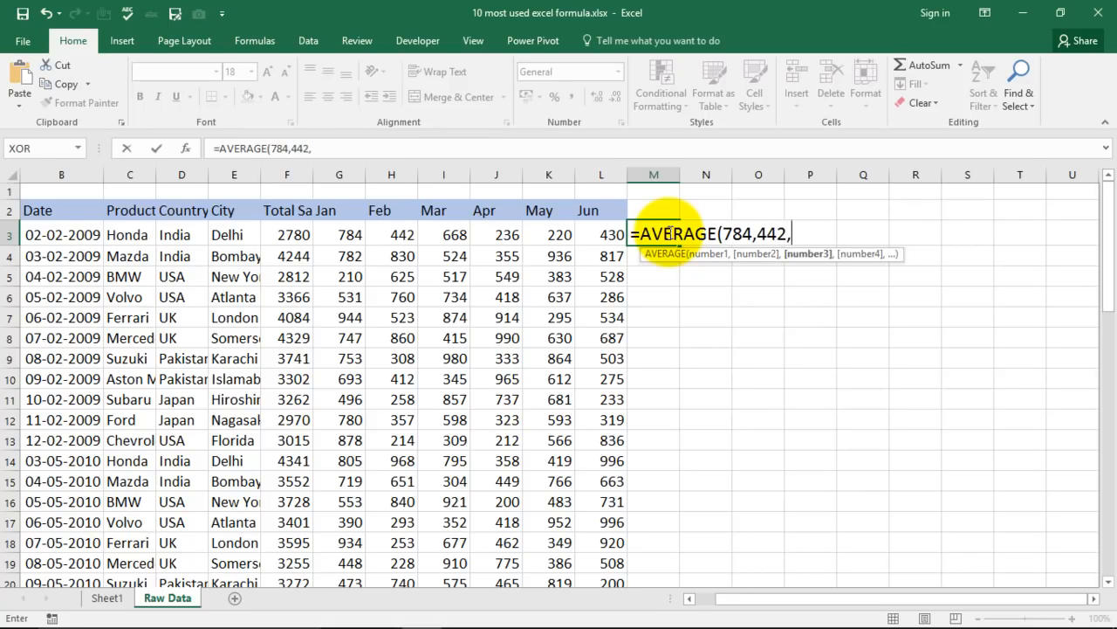
text(,668))
key(Return)
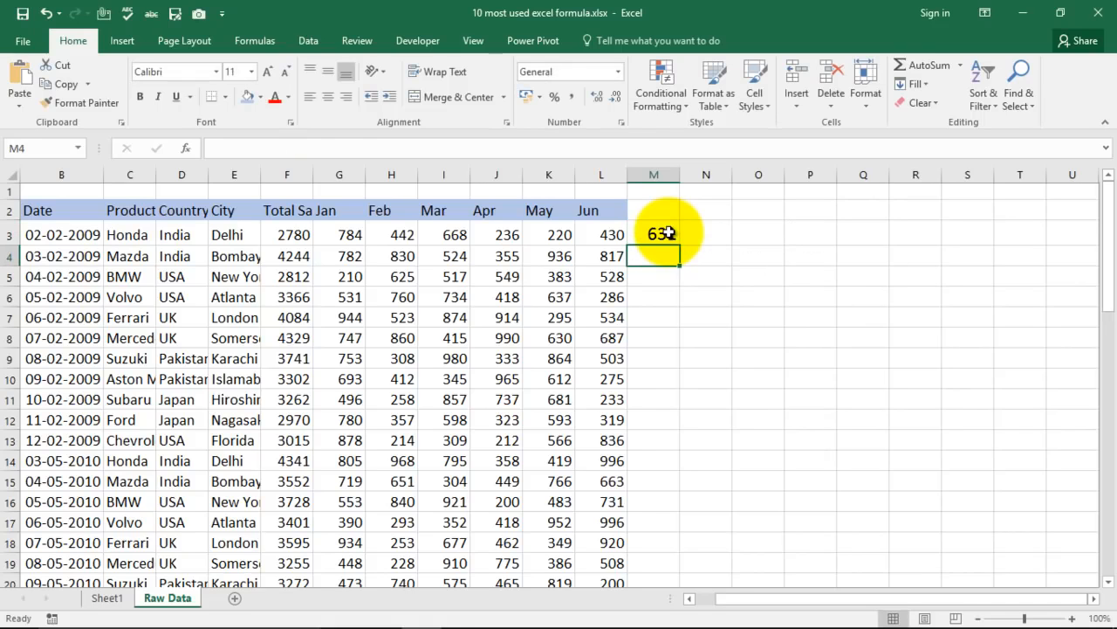
drag(341, 236, 445, 236)
- Clear cell M3 on the Raw Data sheet and select the Count Formula entry in the list on Sheet1
click(656, 234)
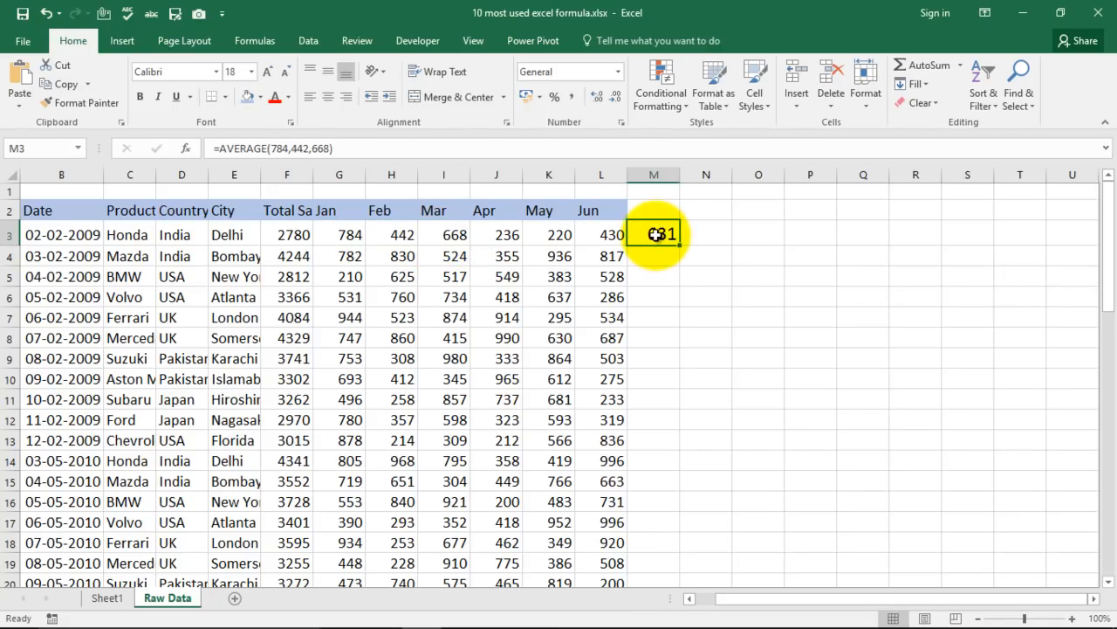
key(Delete)
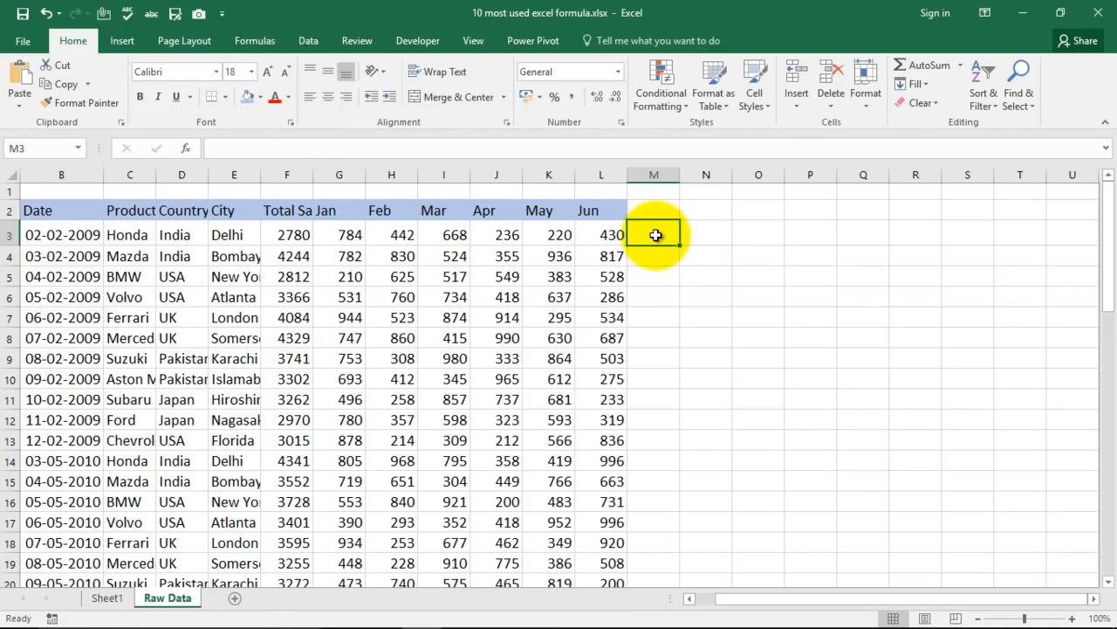
click(105, 598)
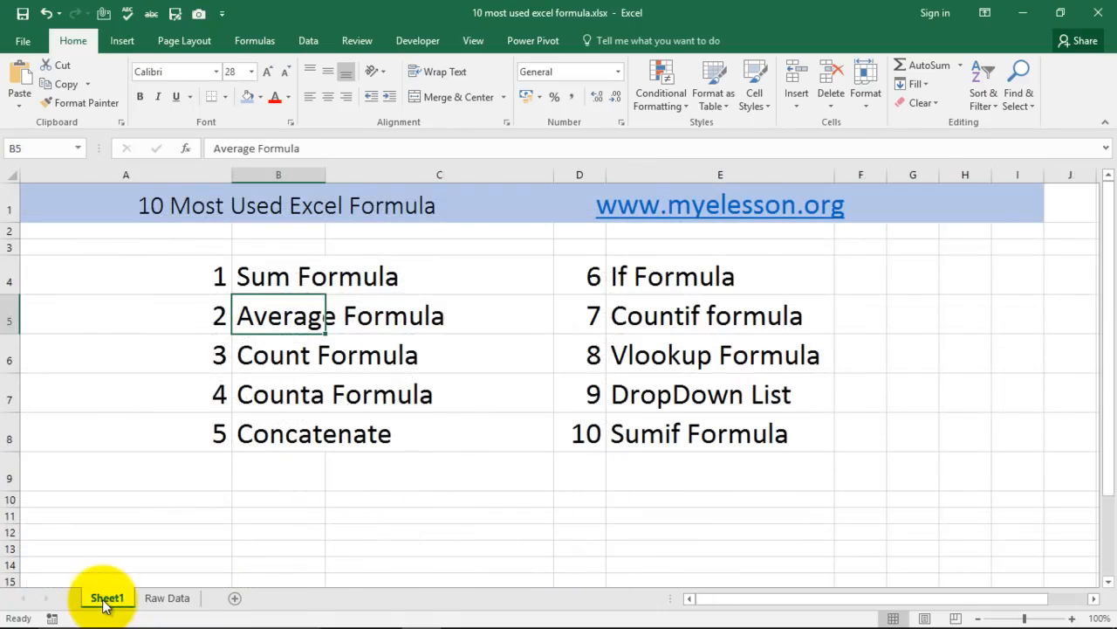
click(266, 359)
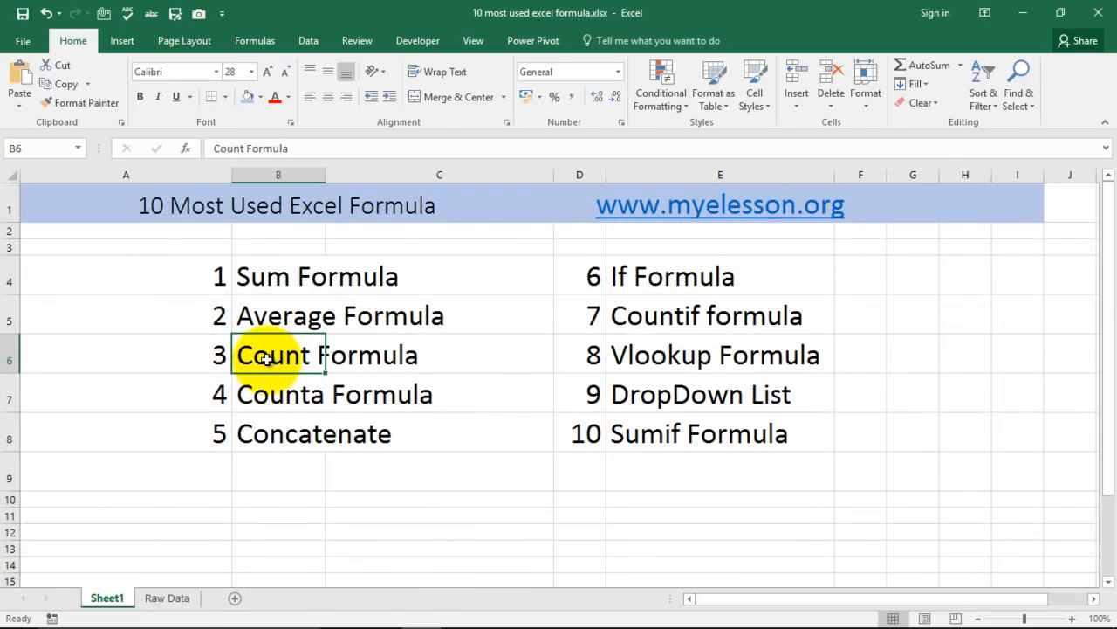
- On the Raw Data sheet, enter =COUNT(B3:L3) in M3 to count the numeric cells of the first Honda row
click(166, 598)
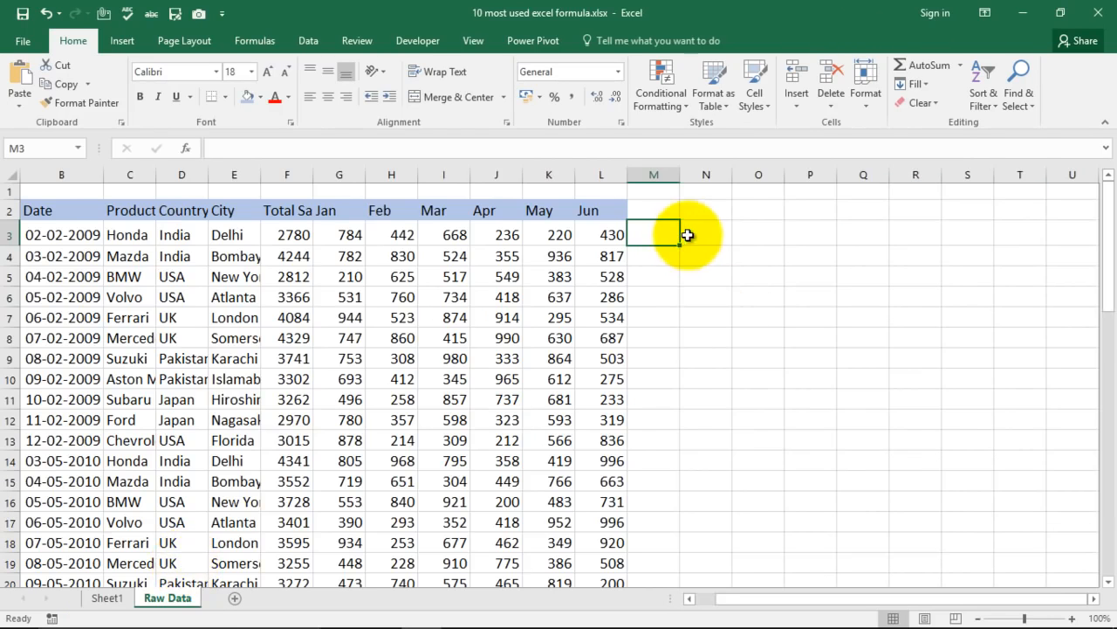
text(=)
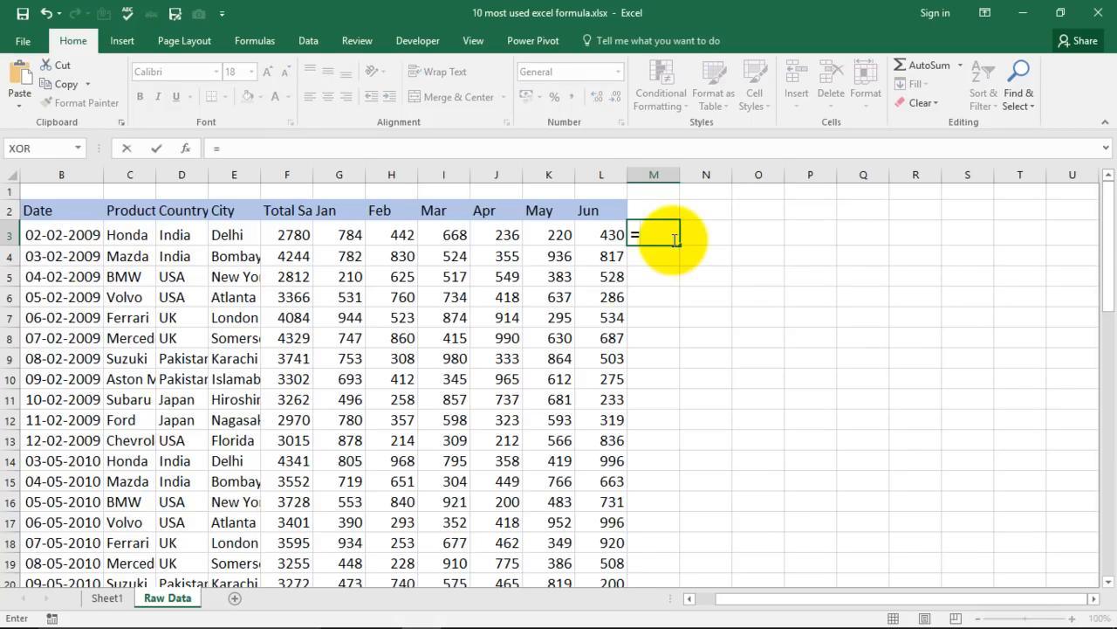
text(count)
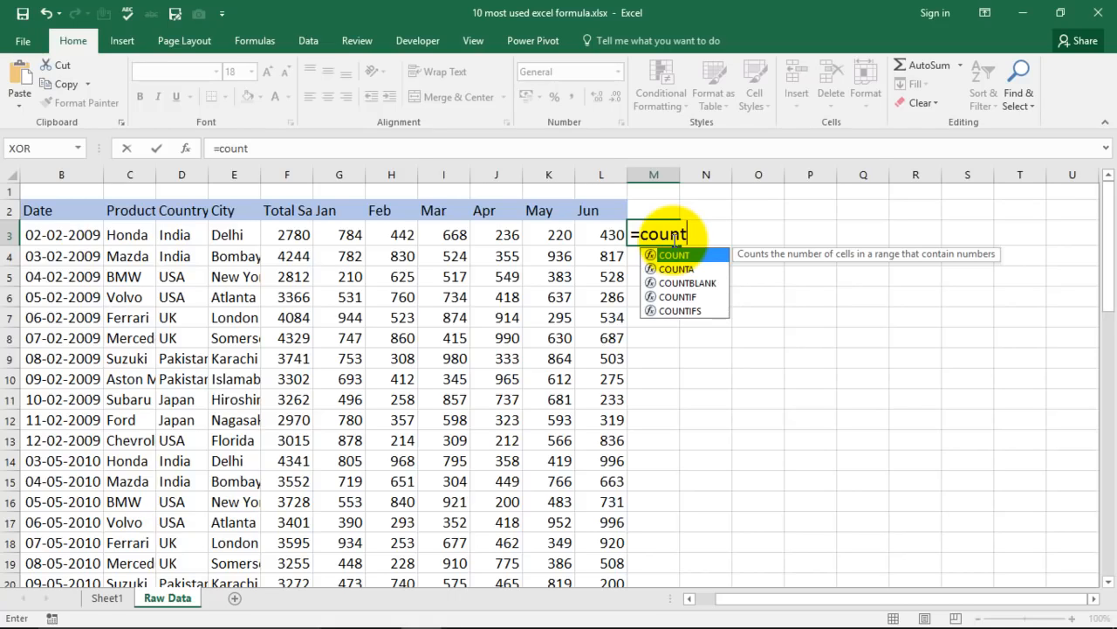
text(()
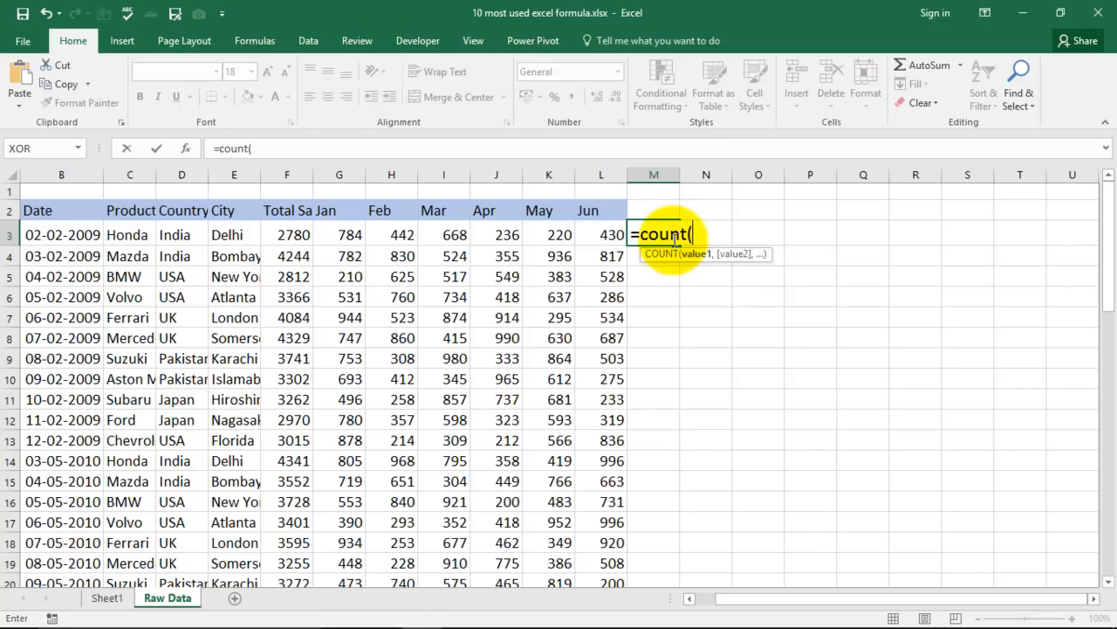
drag(39, 237, 593, 238)
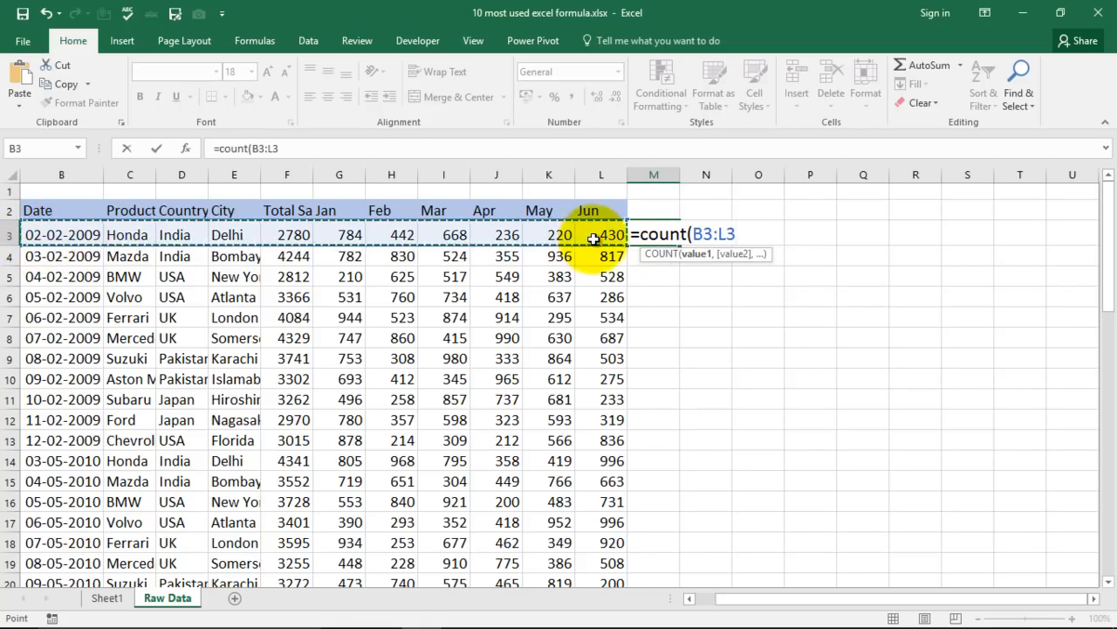
text())
key(Return)
click(658, 229)
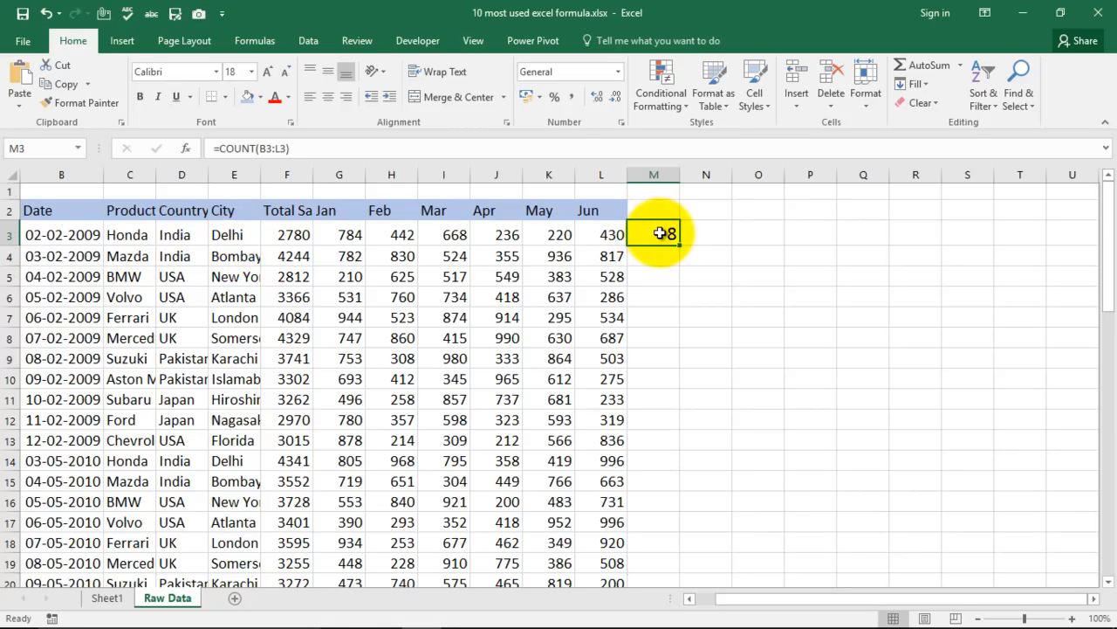
- Test the COUNT formula by overwriting the Jun value in L3 with A, check M3, and undo that entry
click(605, 238)
text(A)
key(Return)
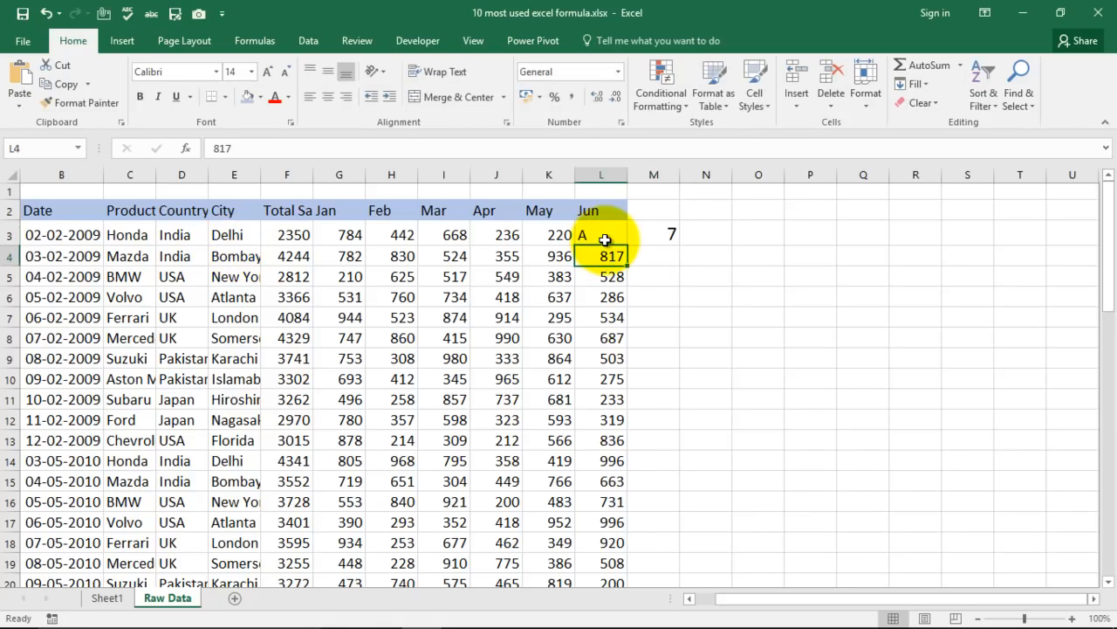
click(656, 234)
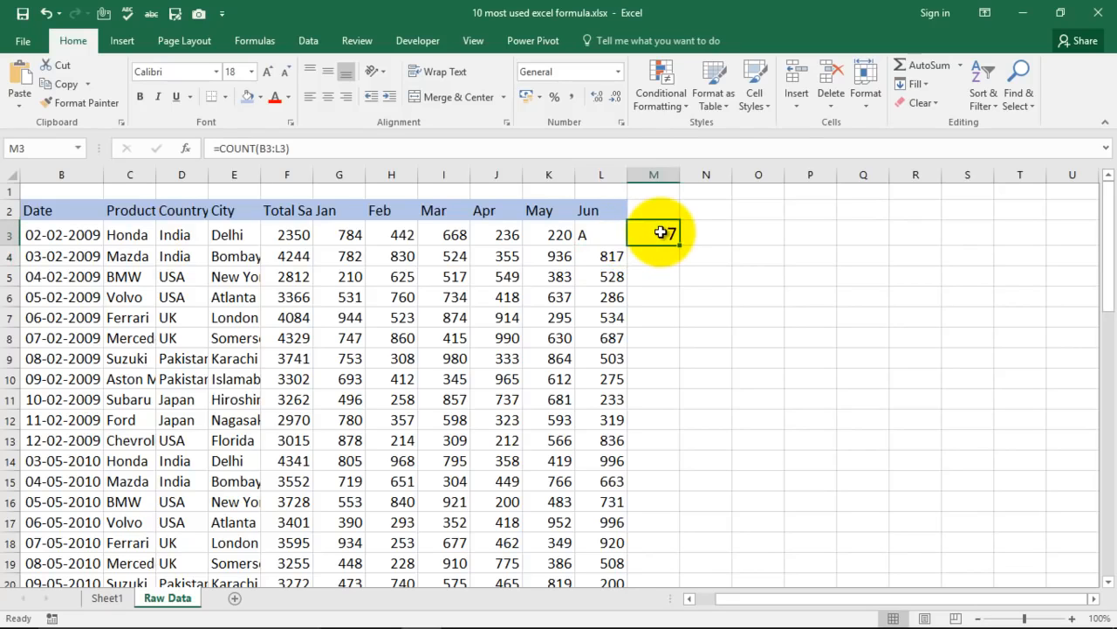
key(ctrl+z)
key(ctrl+z)
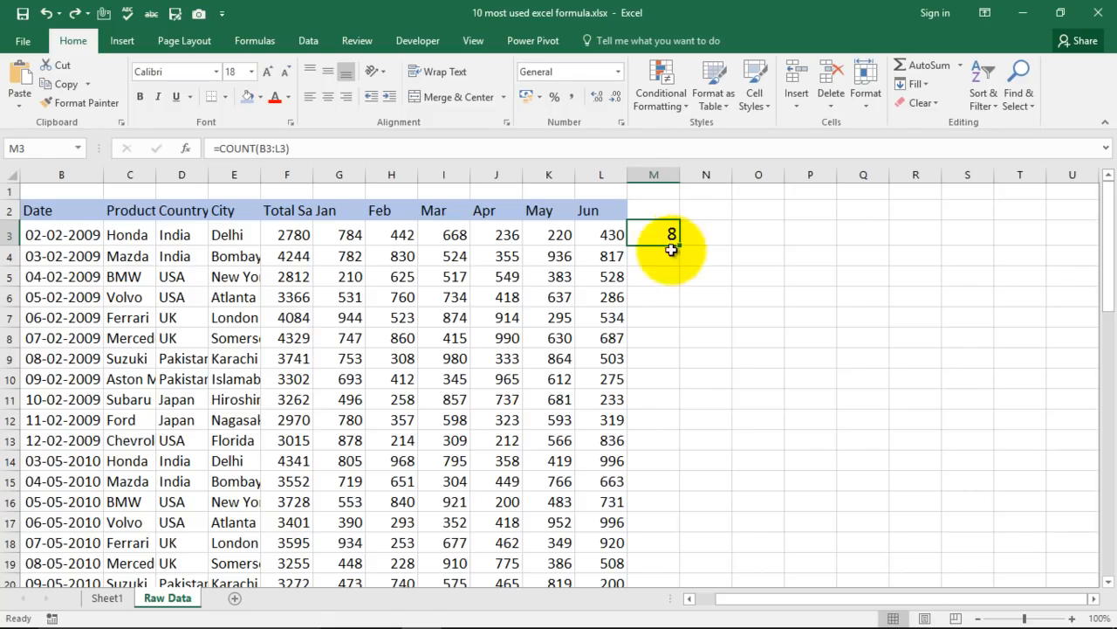
- Select the Counta Formula entry in the list on Sheet1 and return to the Raw Data sheet
click(106, 598)
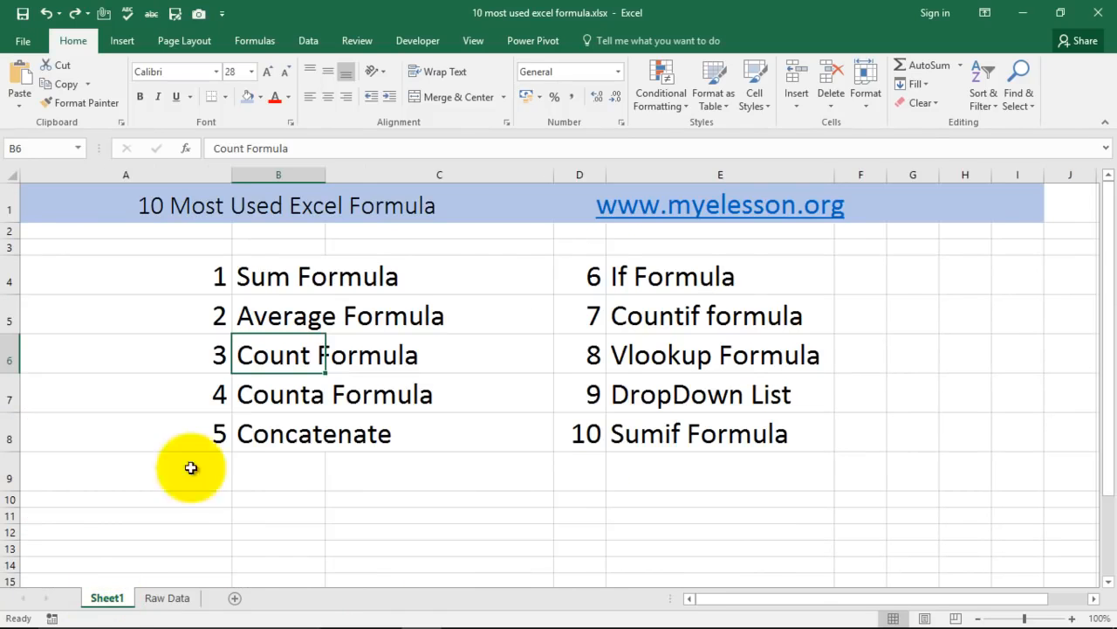
click(265, 390)
click(167, 598)
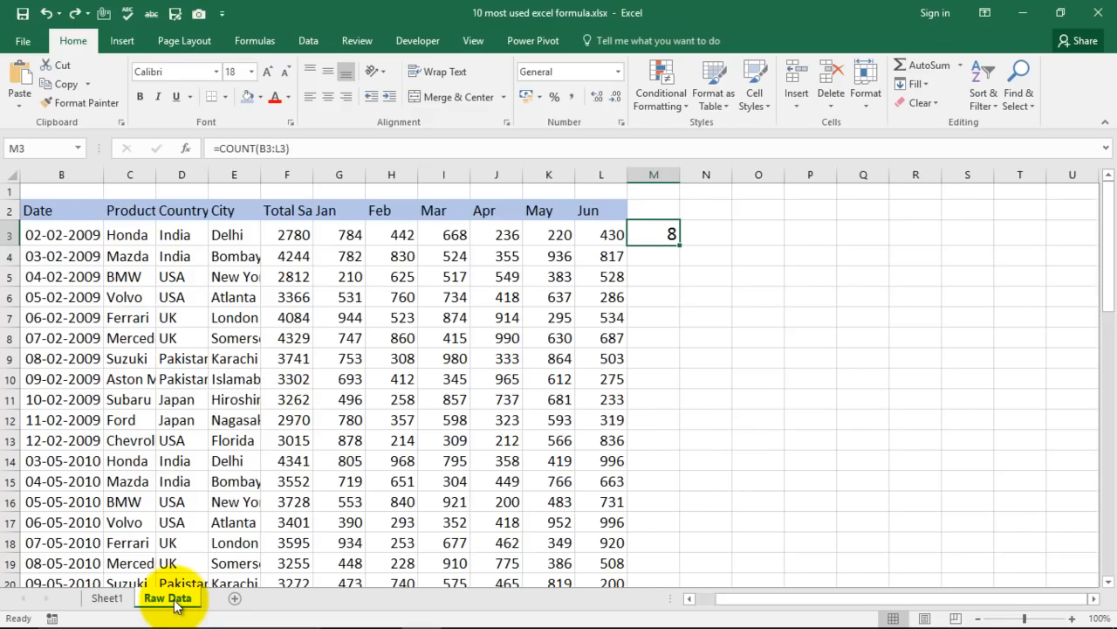
- Enter =COUNTA(B3:L3) in M3 to count the non-empty cells of the first Honda row, and check it against B3:L3
text(=)
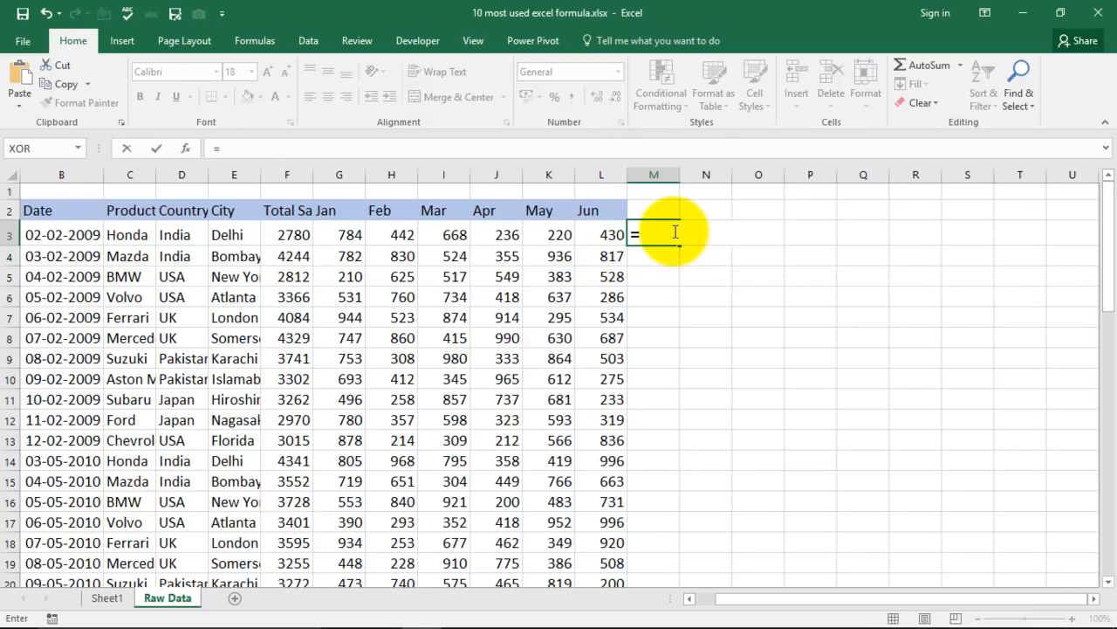
text(counta)
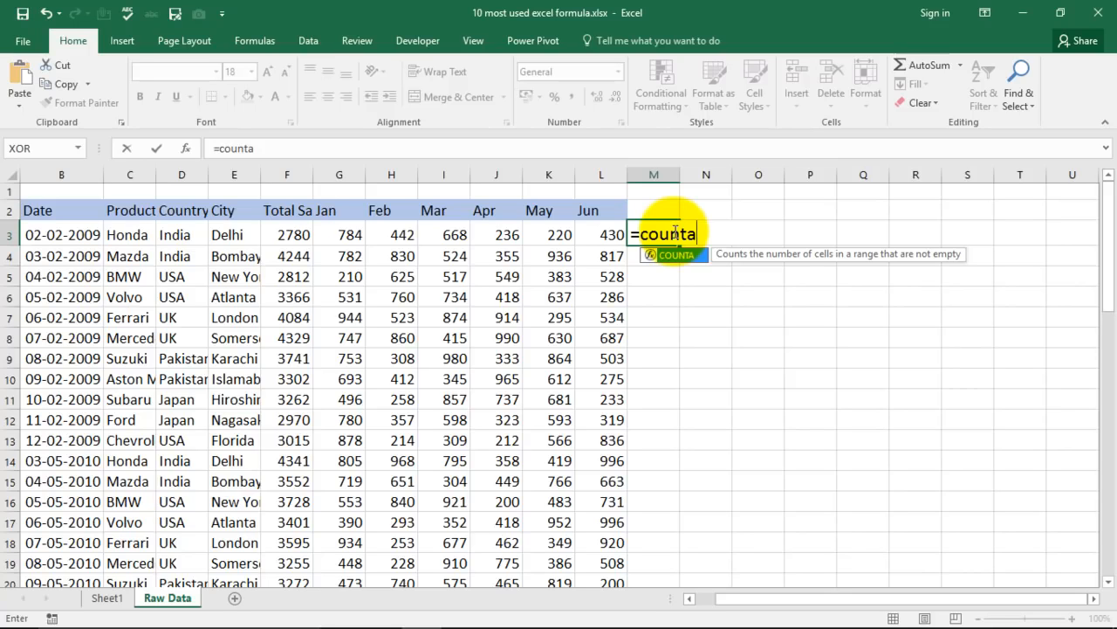
key(Tab)
drag(32, 229, 602, 234)
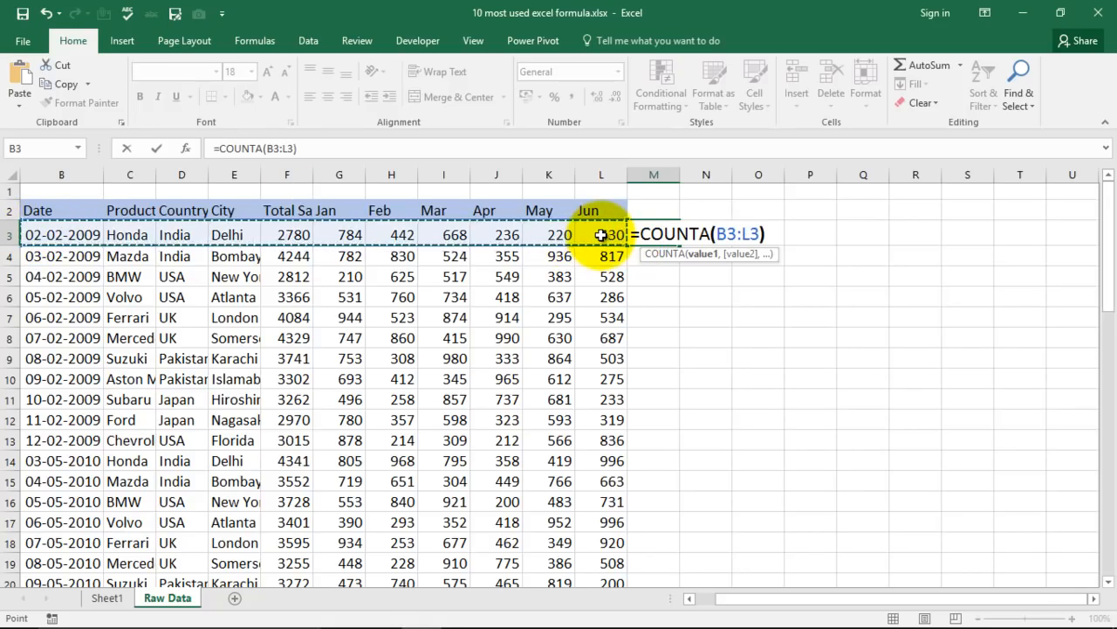
key(Return)
click(649, 235)
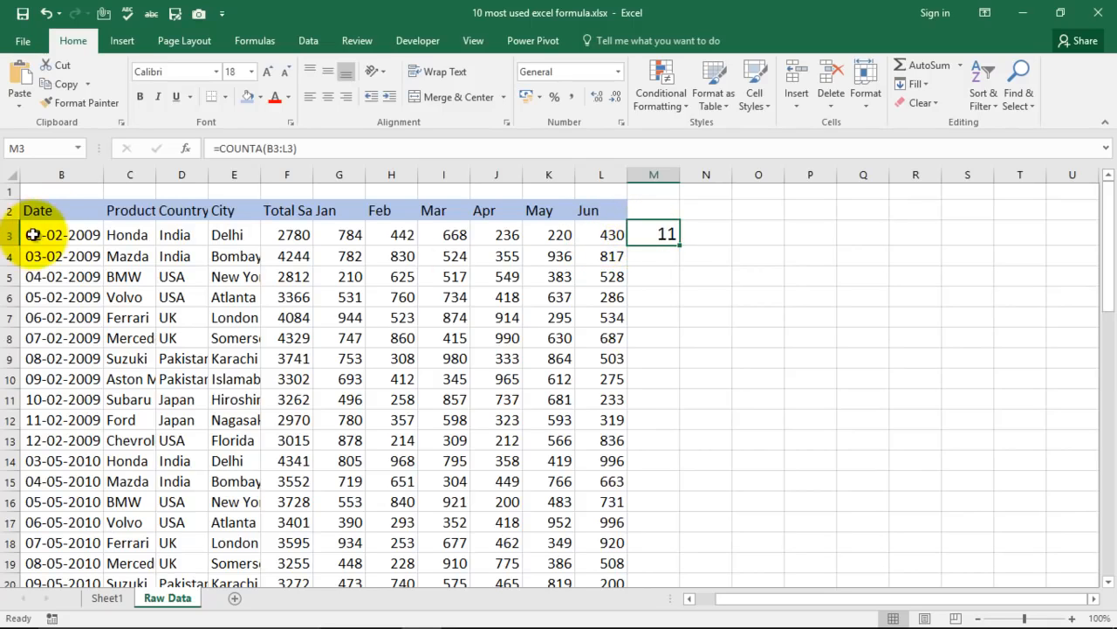
drag(614, 234, 39, 235)
click(705, 285)
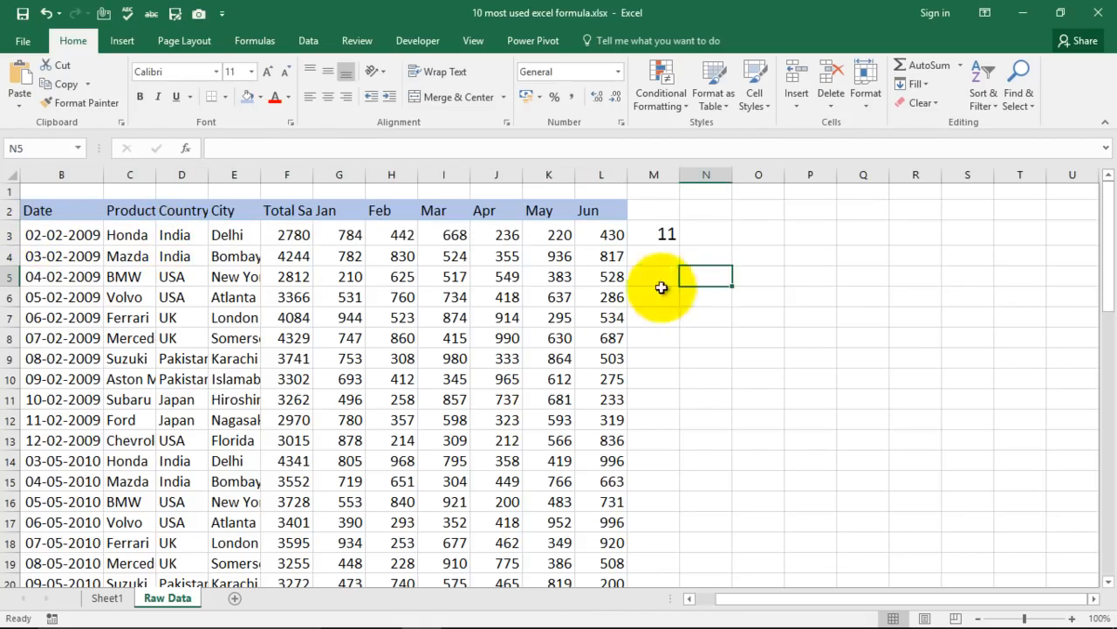
- Test the COUNTA formula by clearing the Mar value in I3, check M3, and undo the deletion
click(454, 236)
key(Delete)
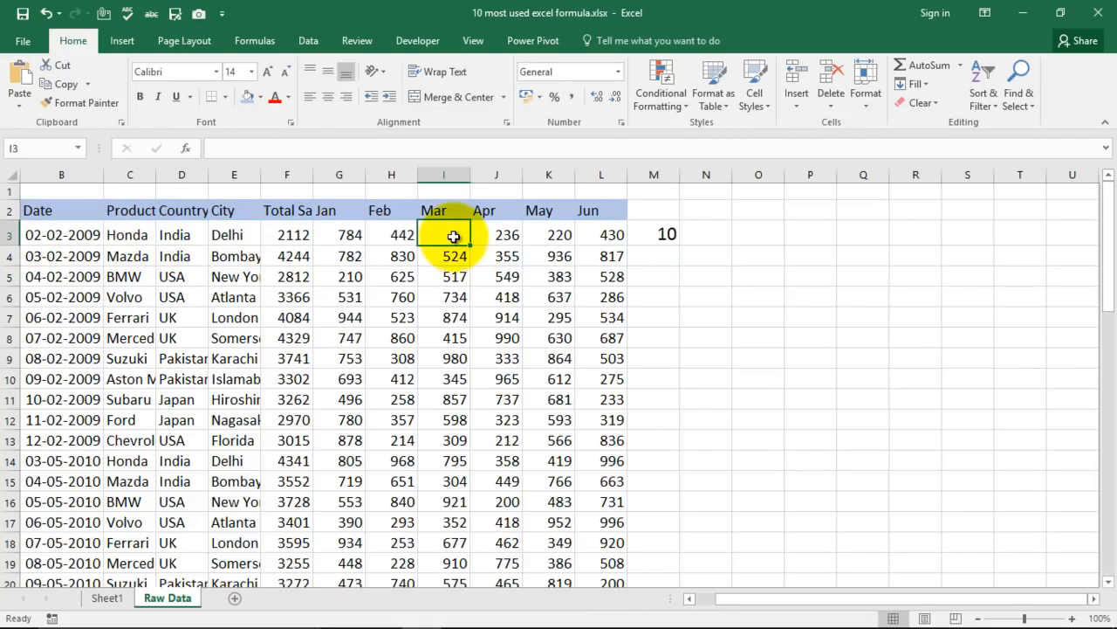
click(615, 296)
click(665, 236)
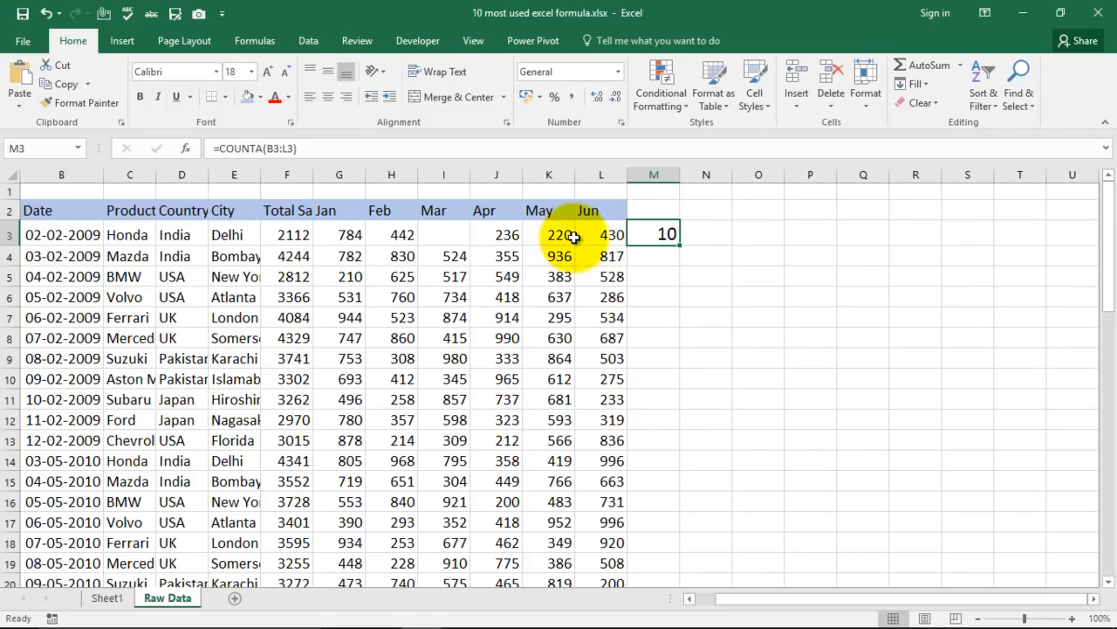
key(ctrl+z)
click(661, 262)
- Clear cell M3 on the Raw Data sheet and select the Concatenate entry in the list on Sheet1
click(666, 236)
key(Delete)
click(103, 601)
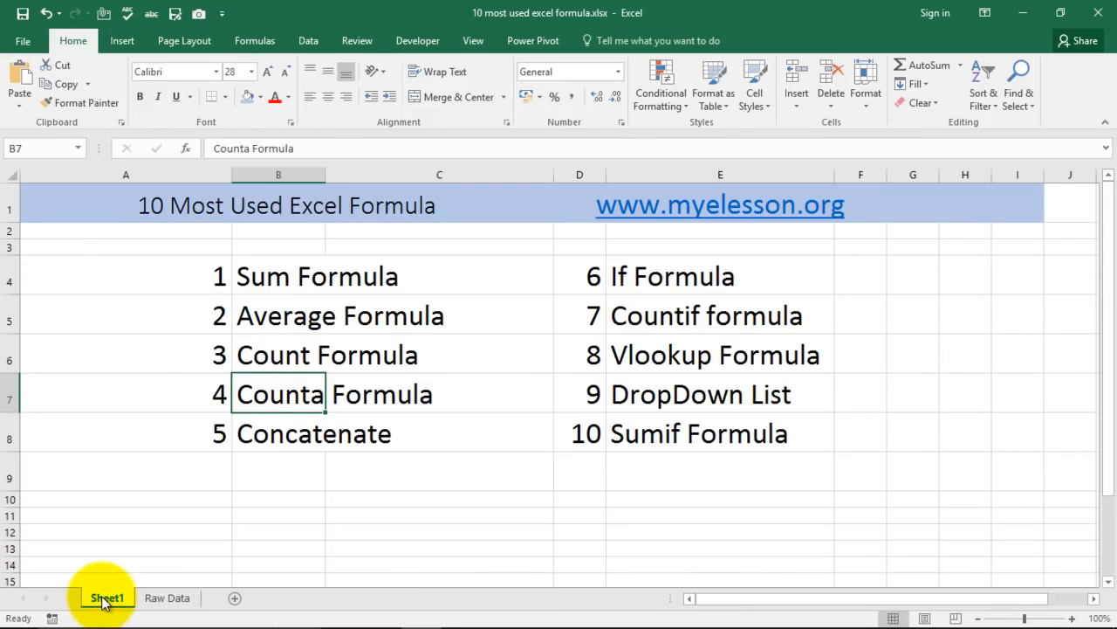
click(272, 438)
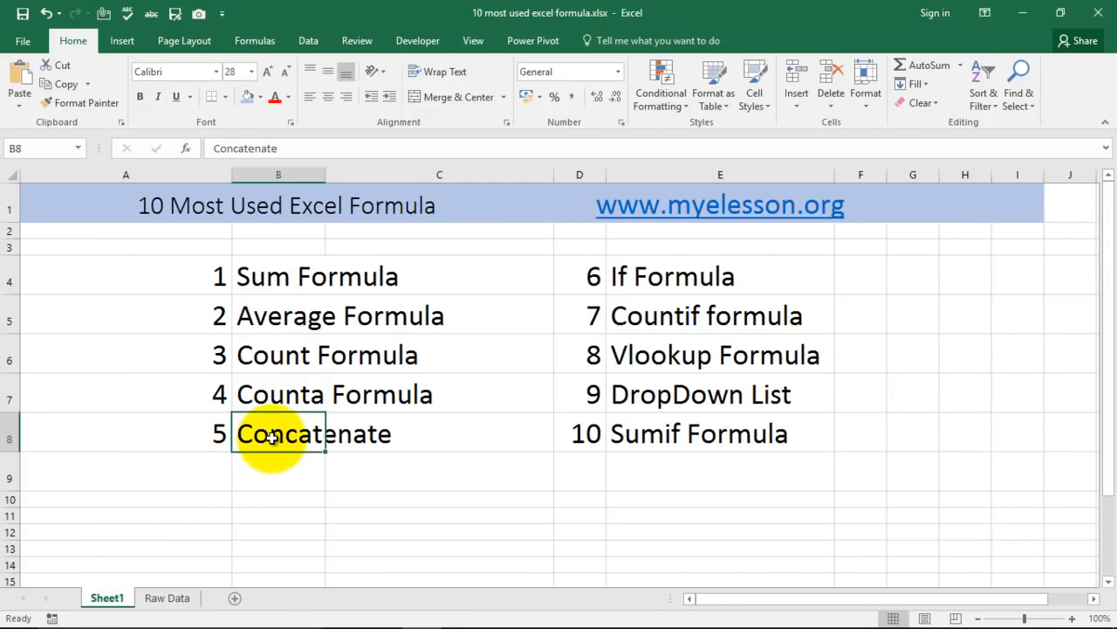
- On the Raw Data sheet, enter =CONCATENATE(D3,E3) in M3 to join country and city, and autofit the width of column M
click(164, 601)
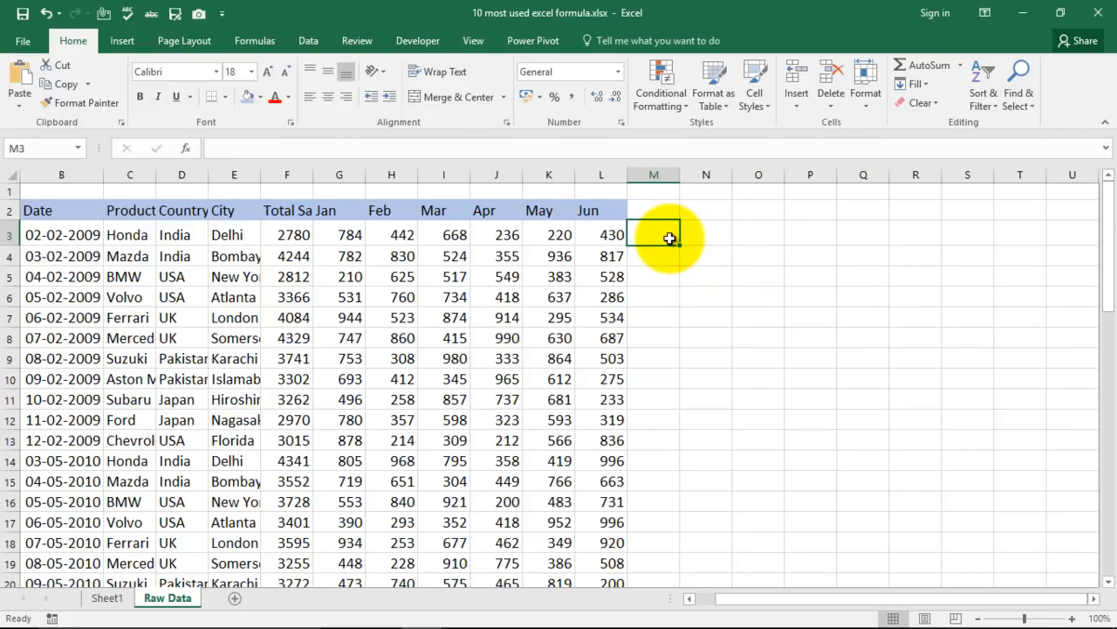
text(=c)
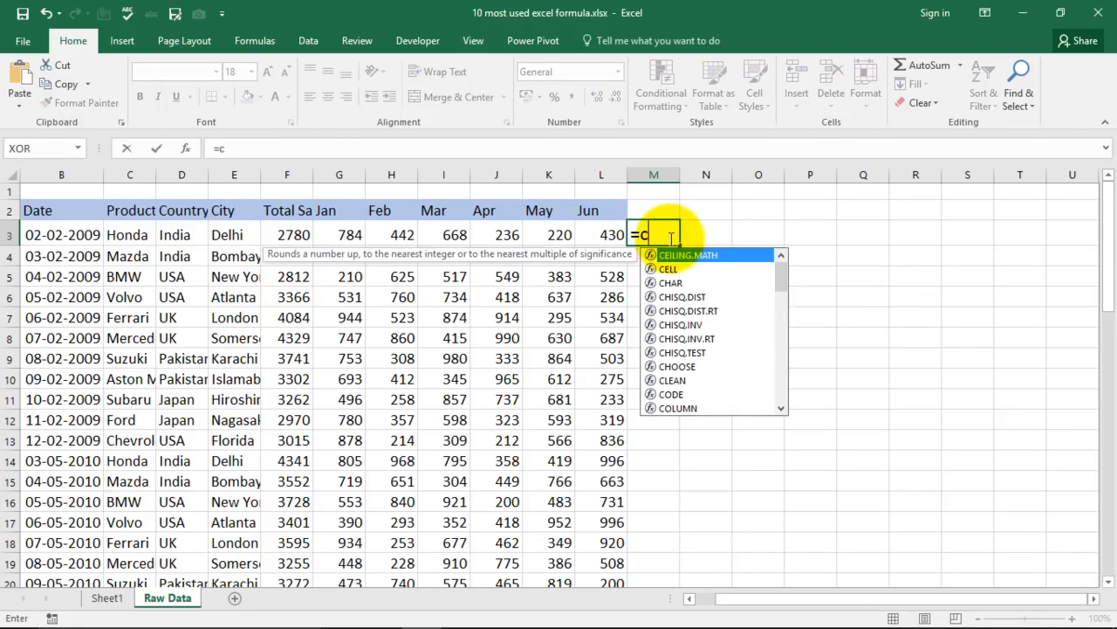
text(oncate)
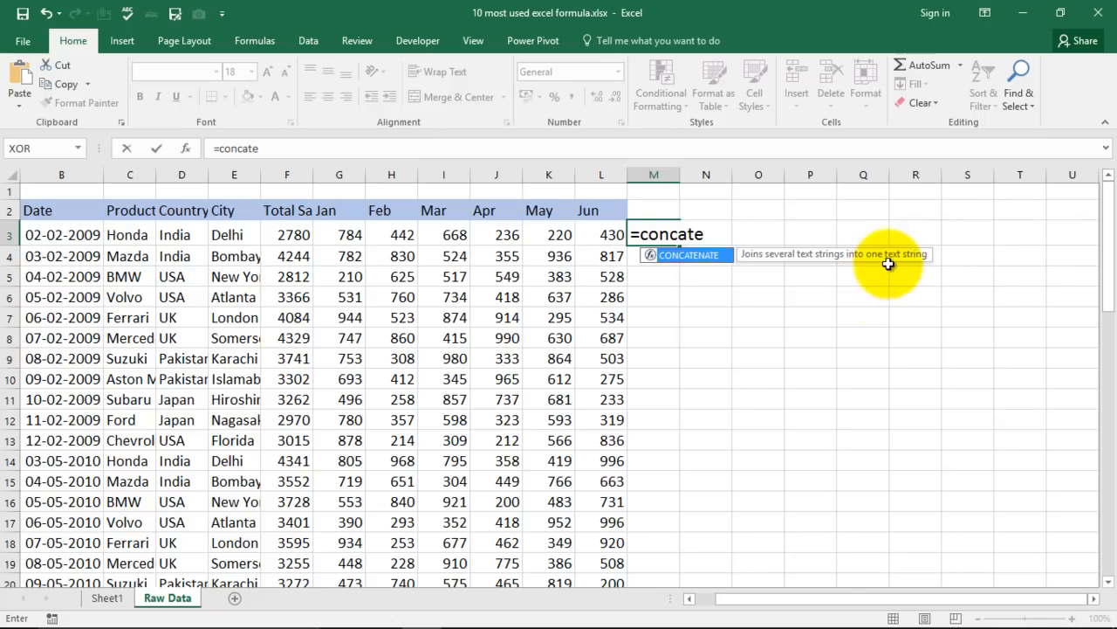
key(Tab)
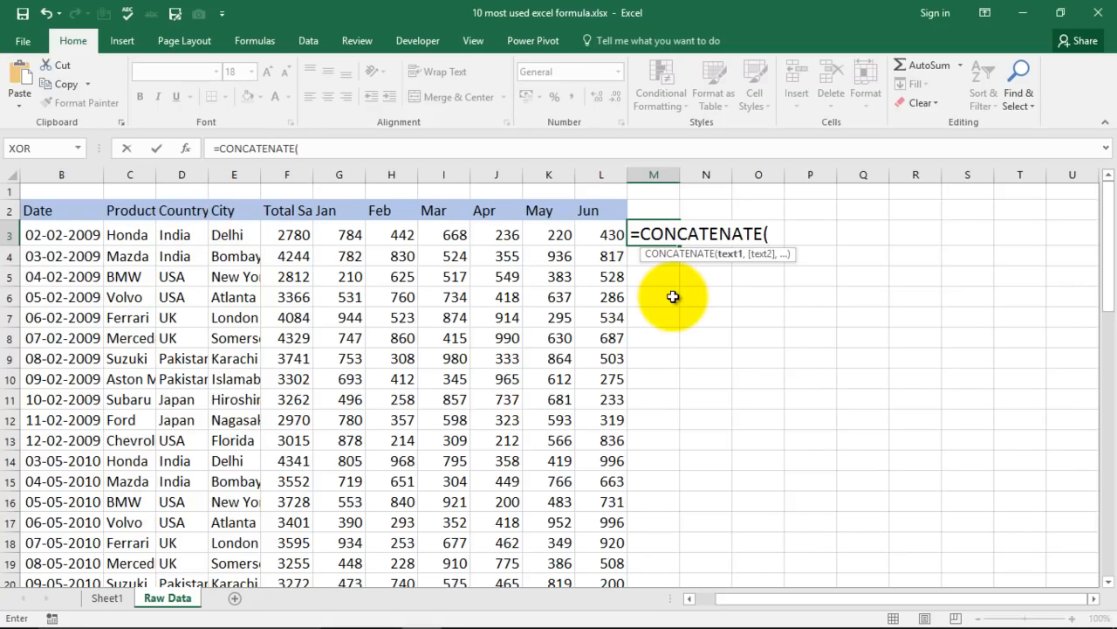
click(177, 231)
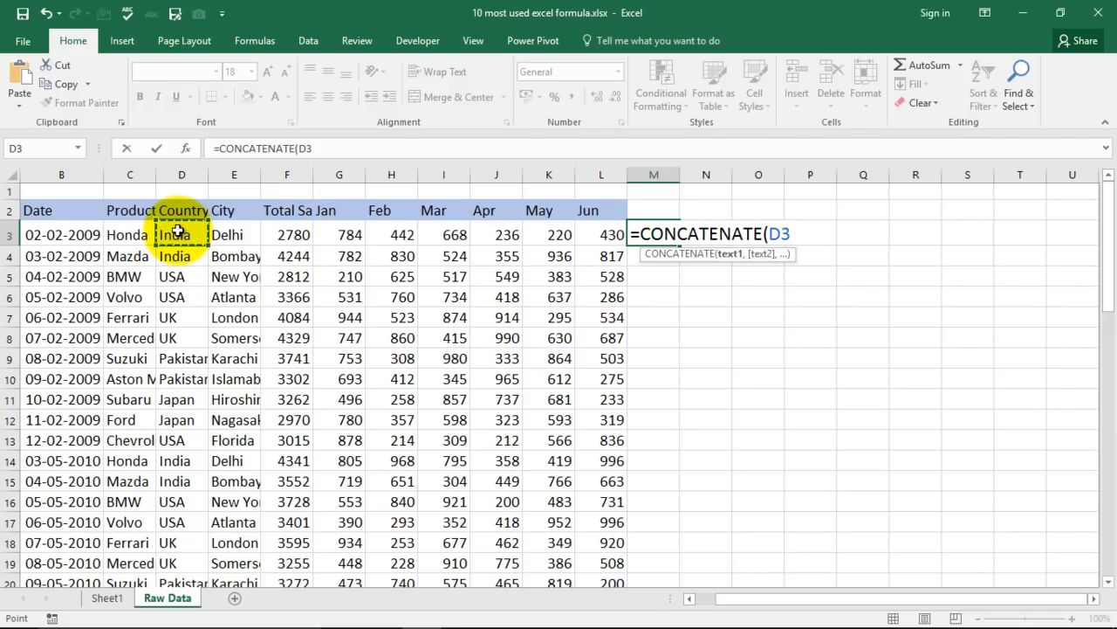
text(,)
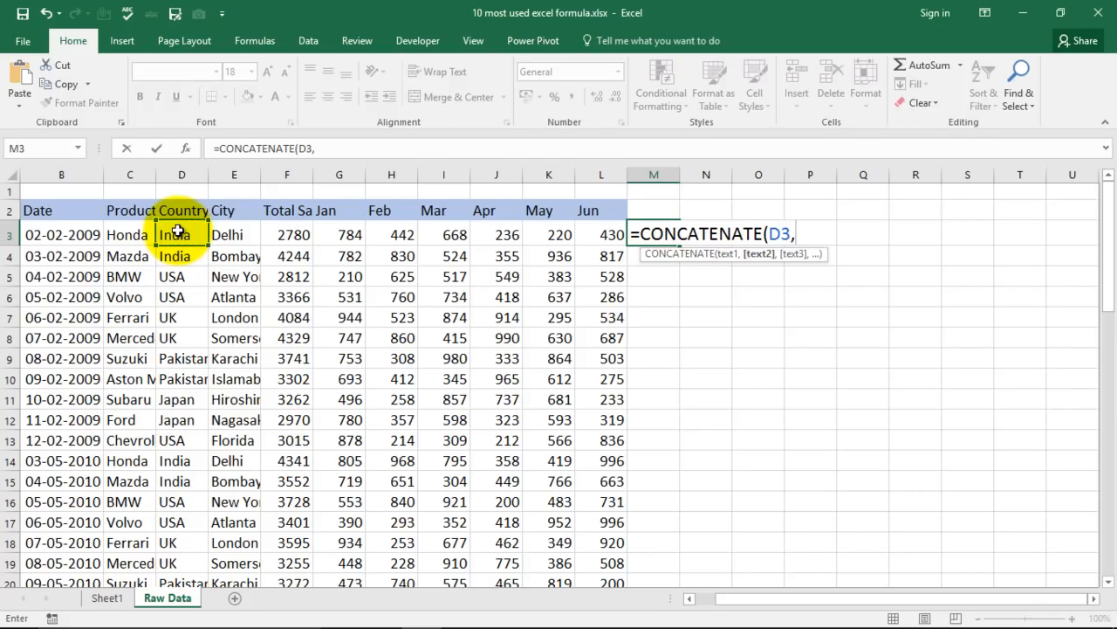
click(232, 235)
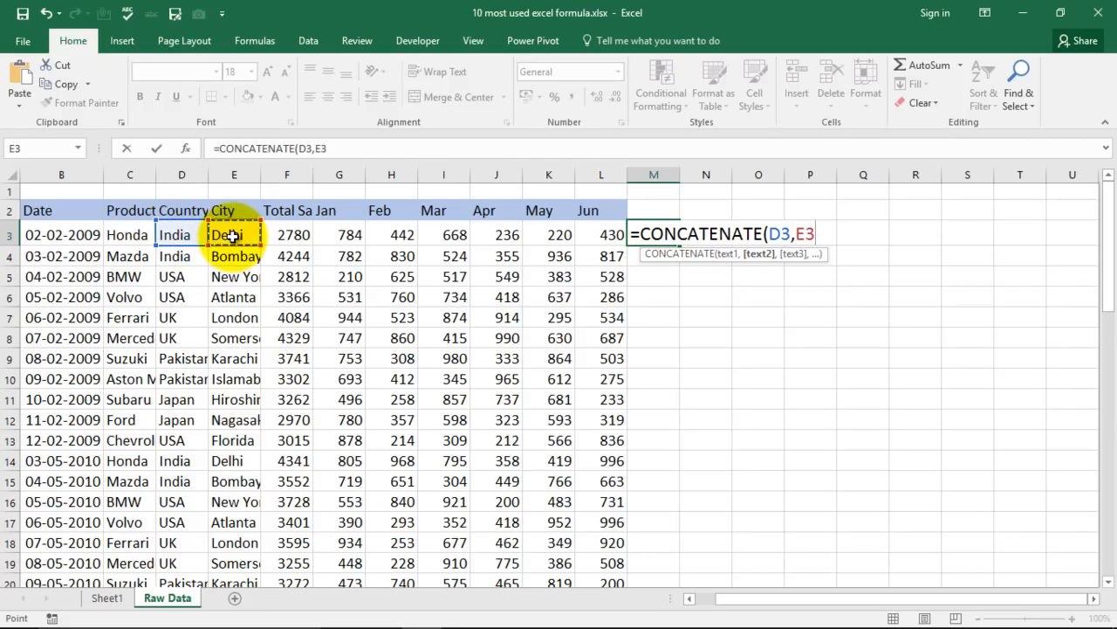
text())
key(Return)
double_click(678, 175)
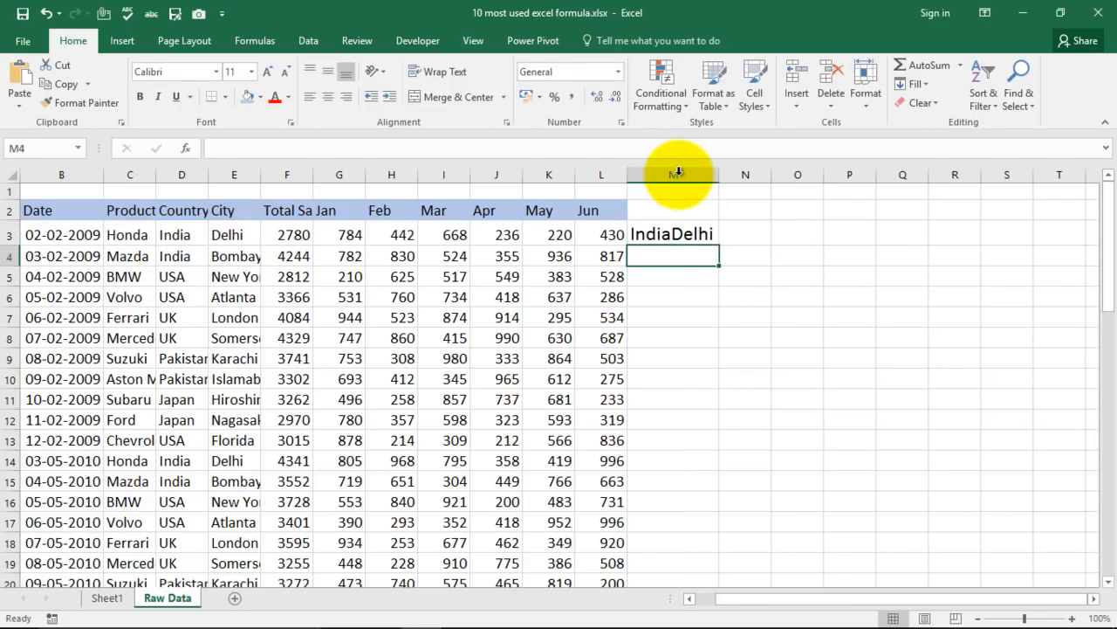
- Replace the formula in M3 with =CONCATENATE(D3," ",E3) to put a space between country and city
click(675, 235)
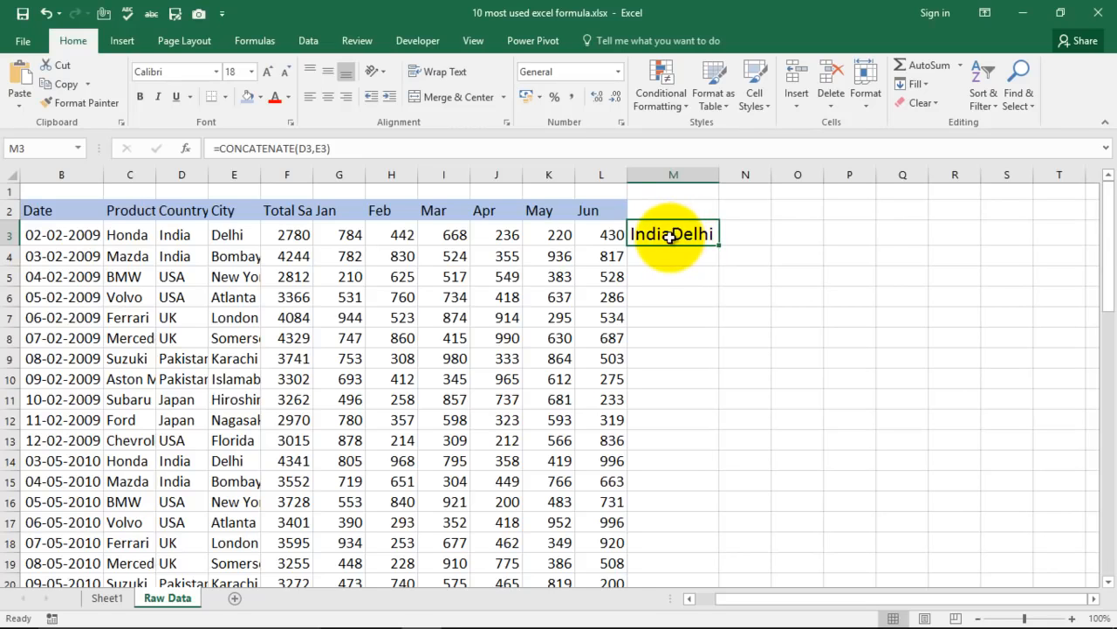
key(Delete)
text(=)
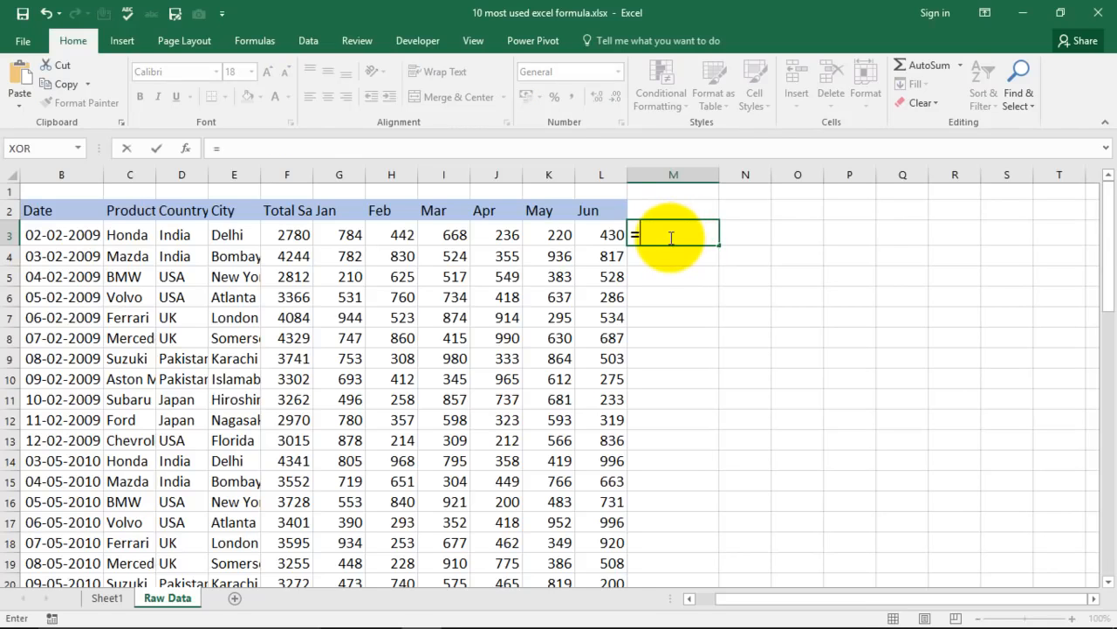
text(con)
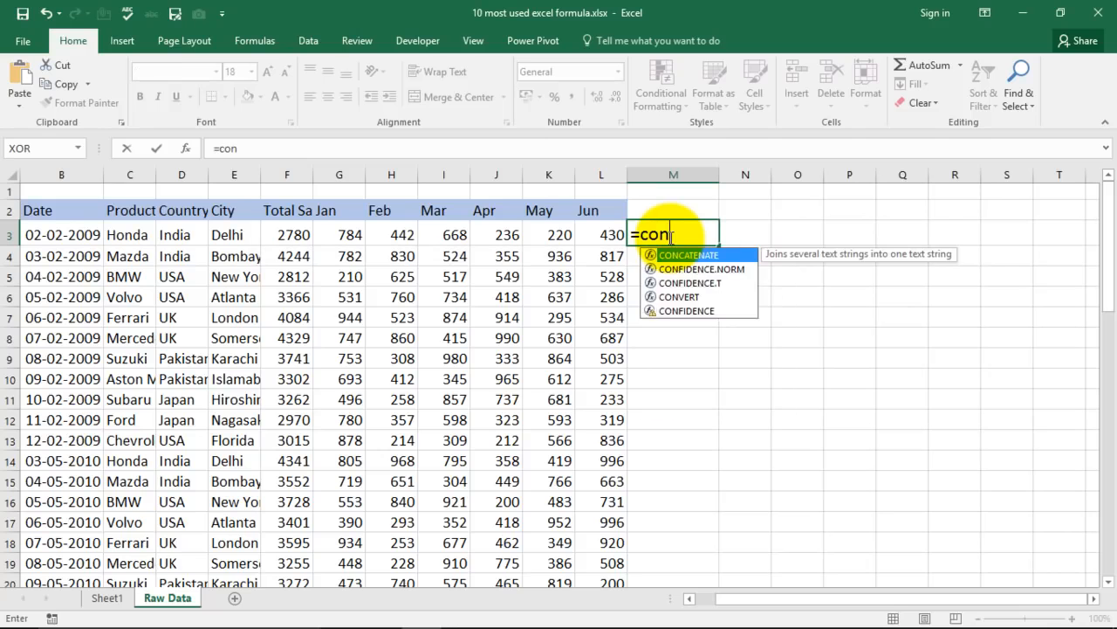
text(catenate)
key(Tab)
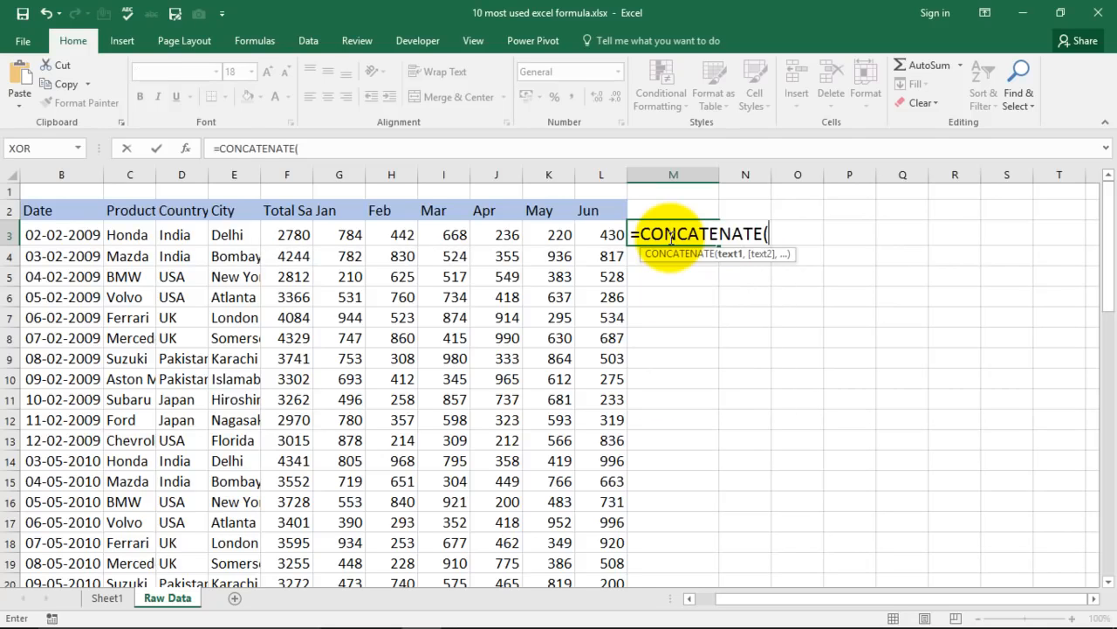
click(182, 235)
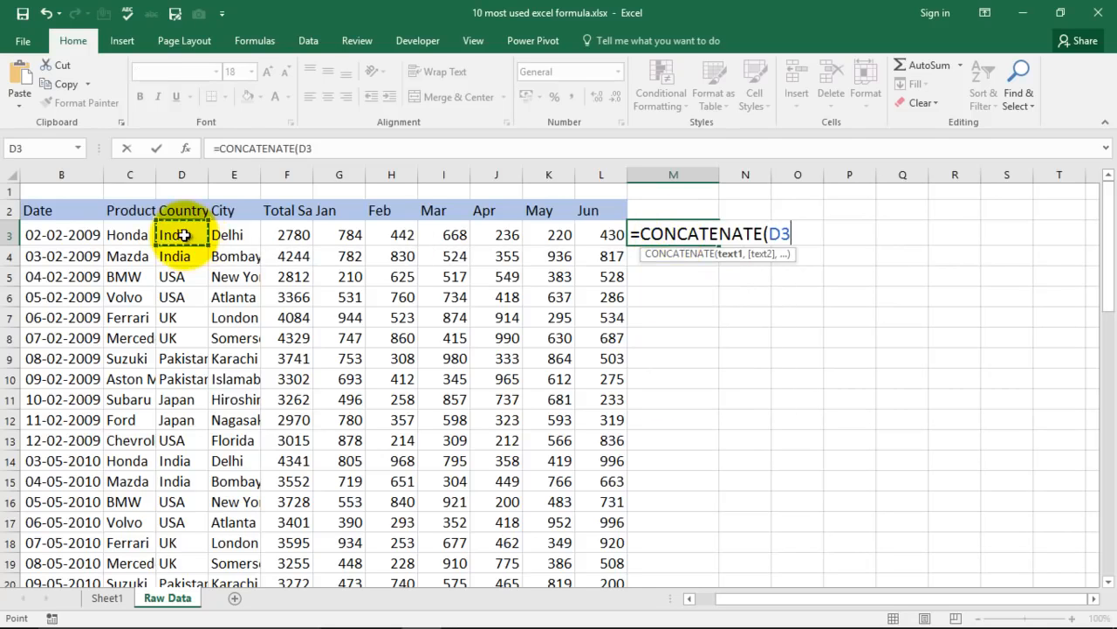
text(,)
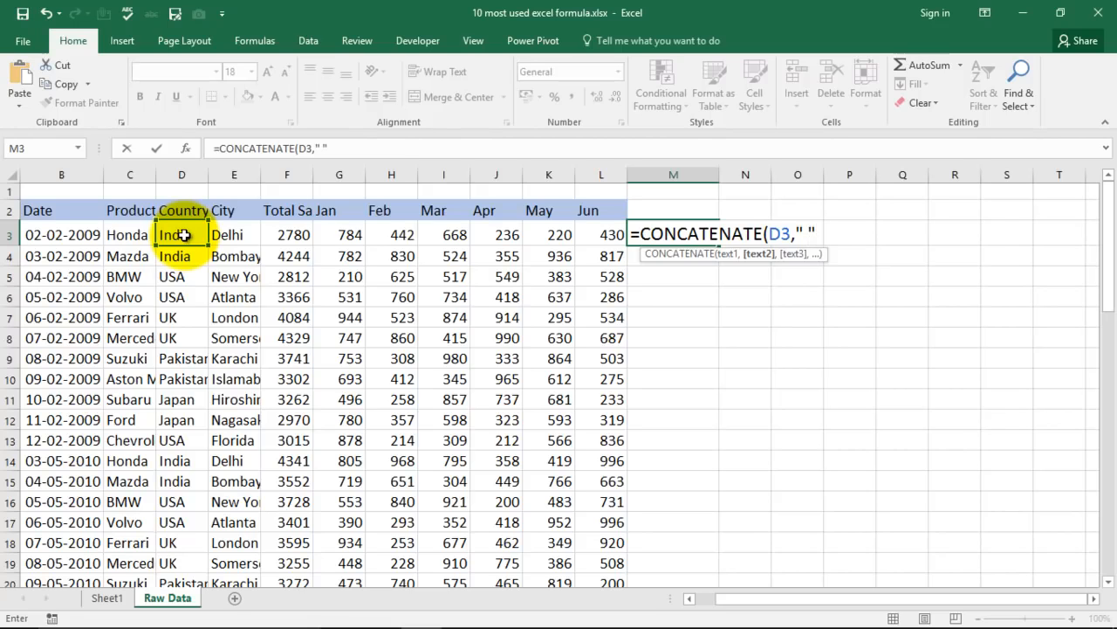
text(" ",)
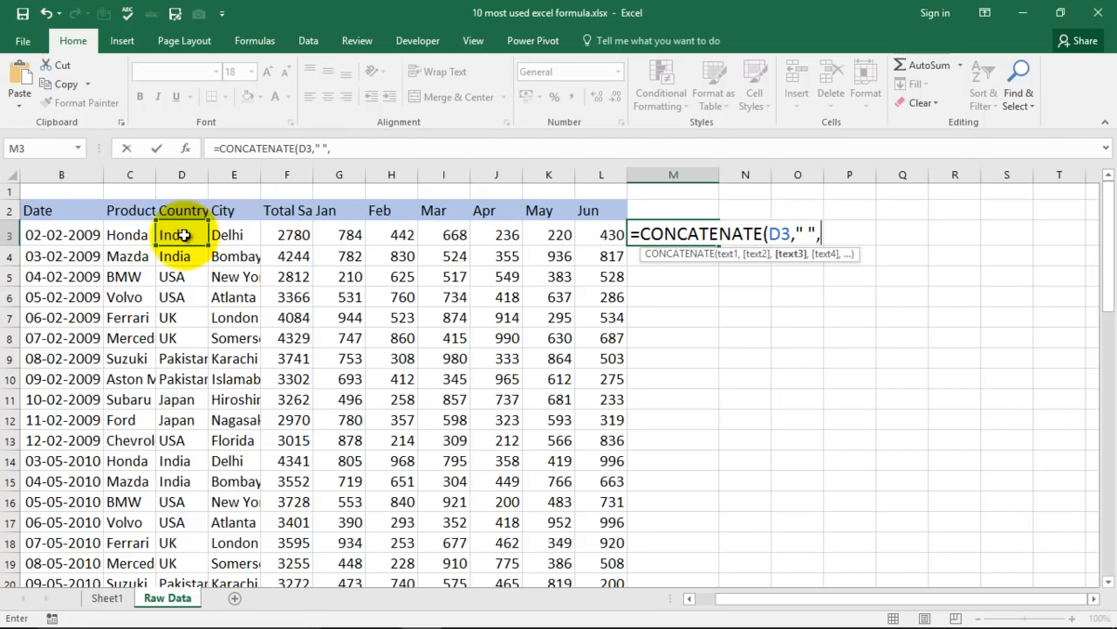
click(232, 237)
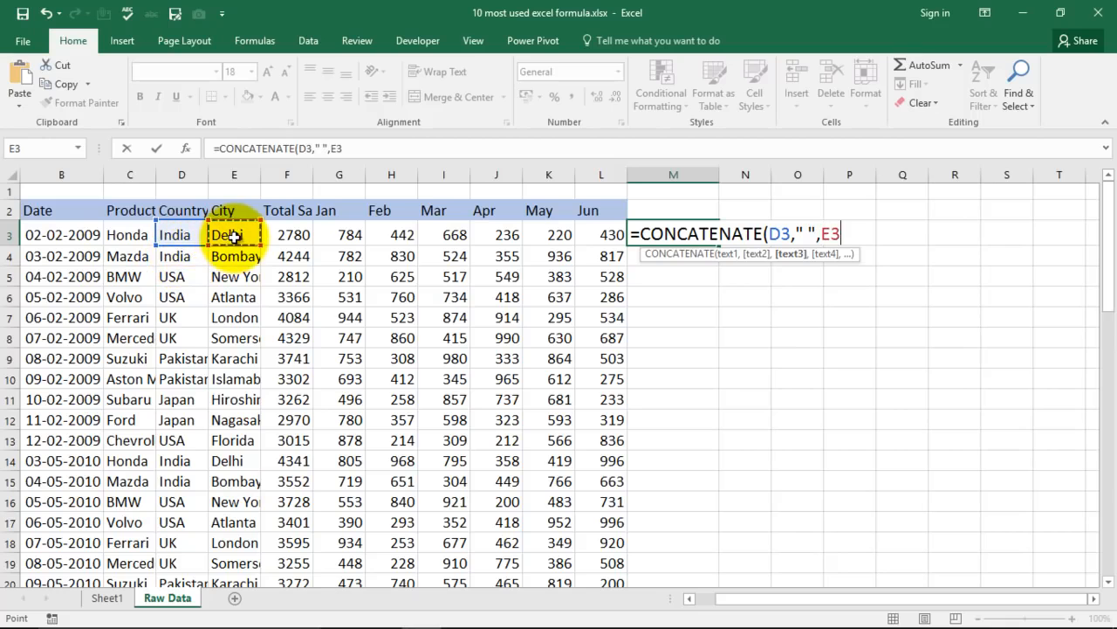
text())
key(Return)
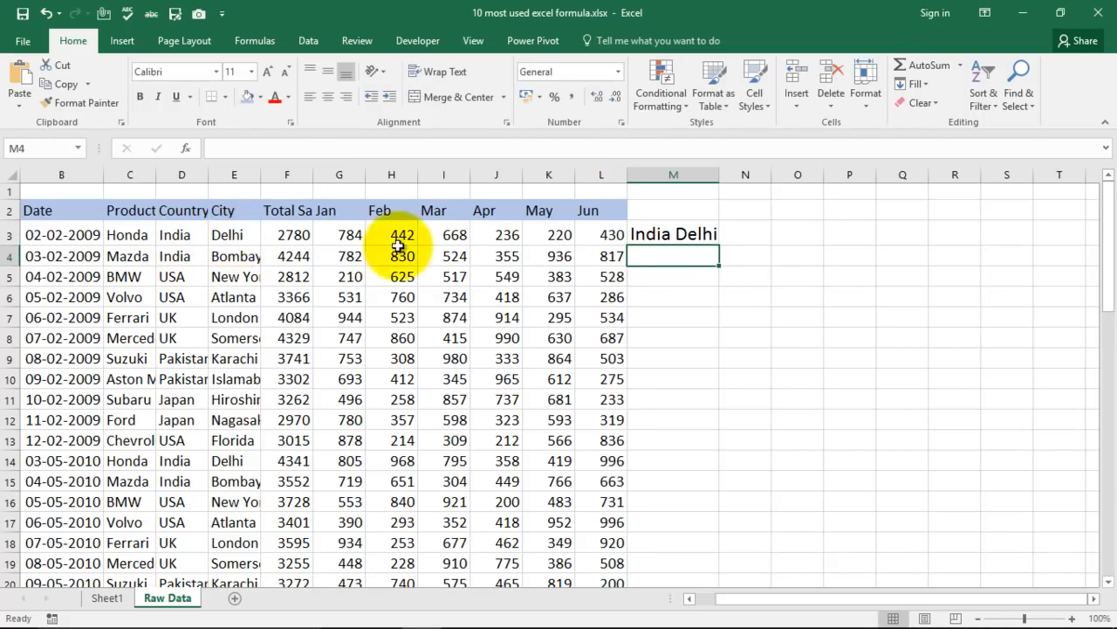
- Edit the M3 formula to =CONCATENATE(D3," ,",E3), adding a comma after the space in the separator
double_click(676, 236)
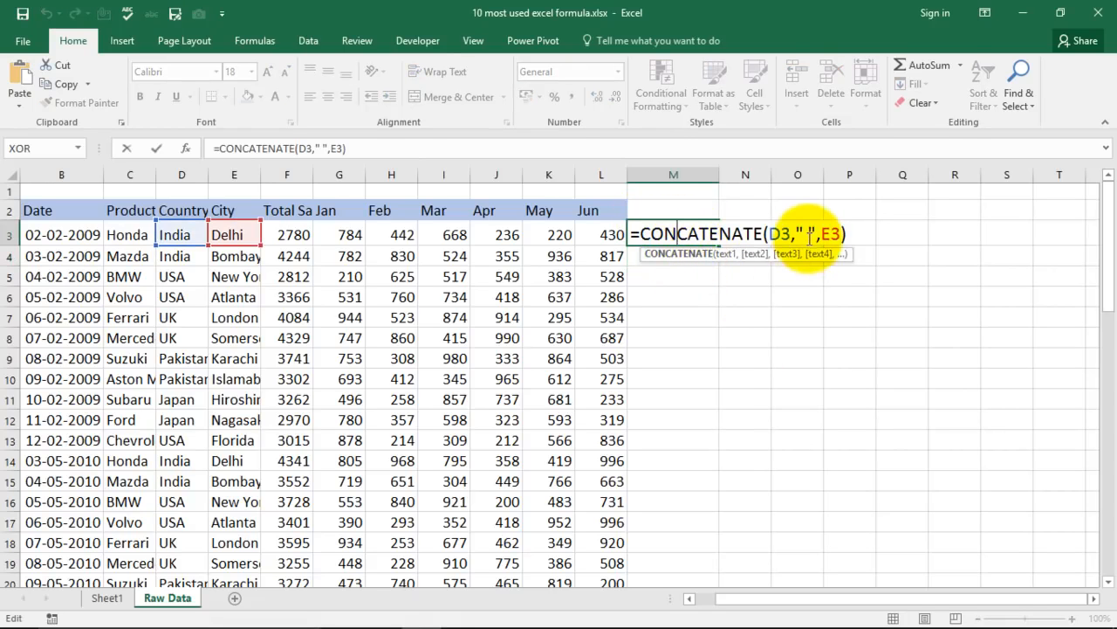
click(808, 234)
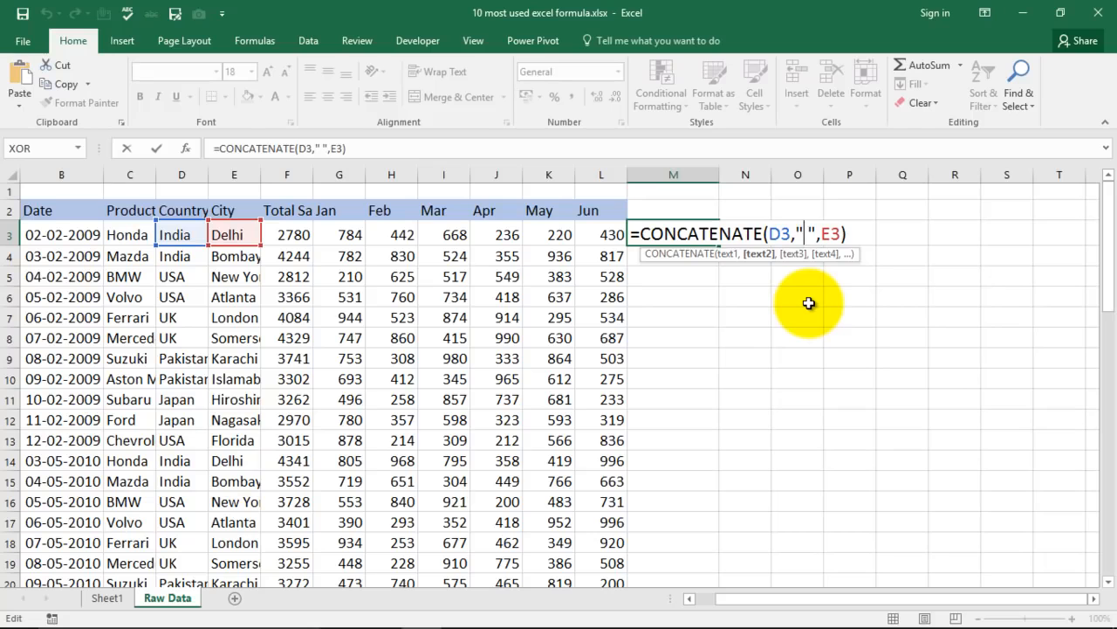
text(,)
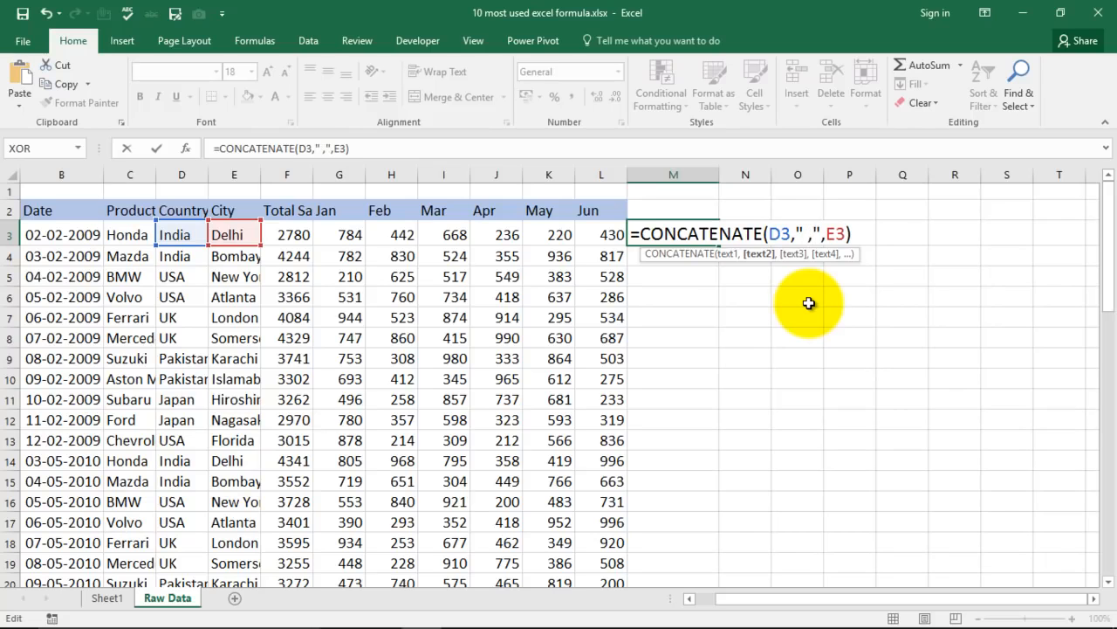
click(853, 233)
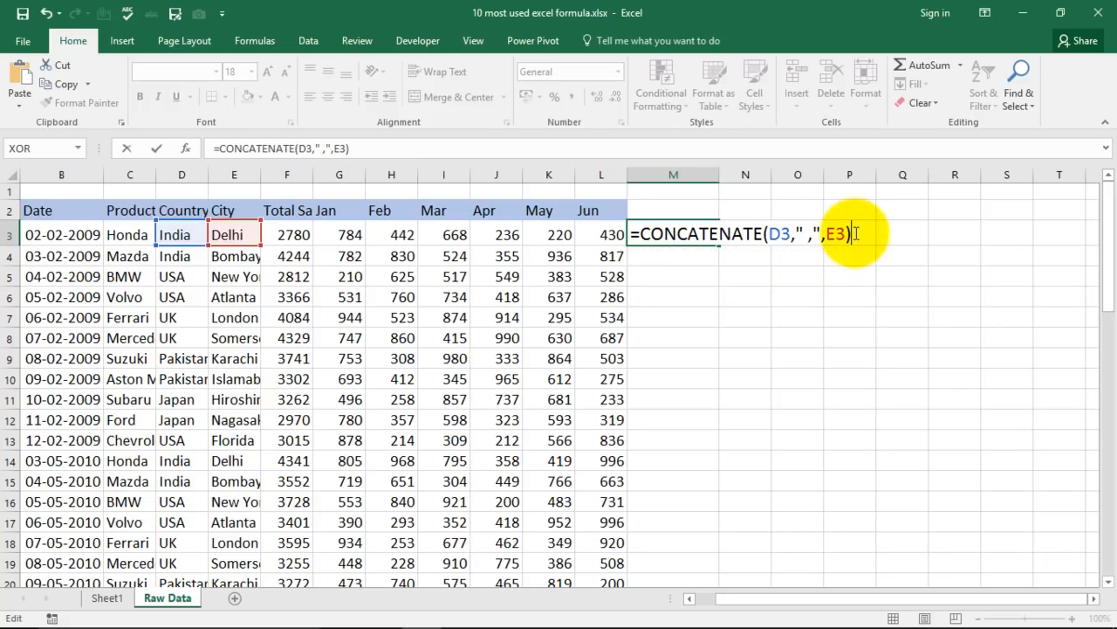
key(Return)
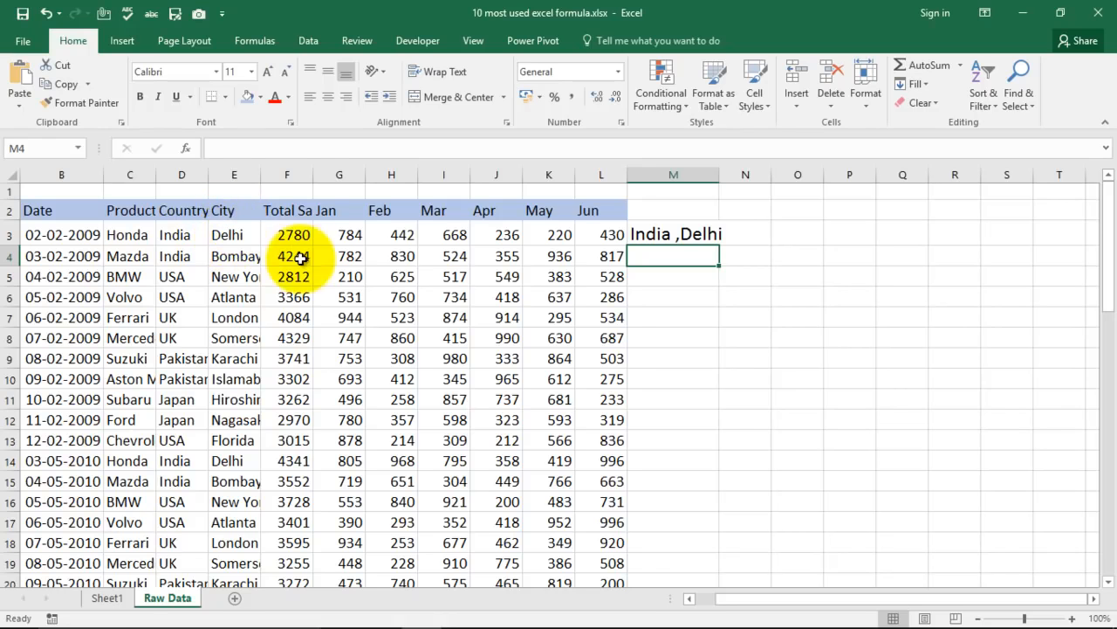
- Select the If Formula entry in the list on Sheet1
click(106, 597)
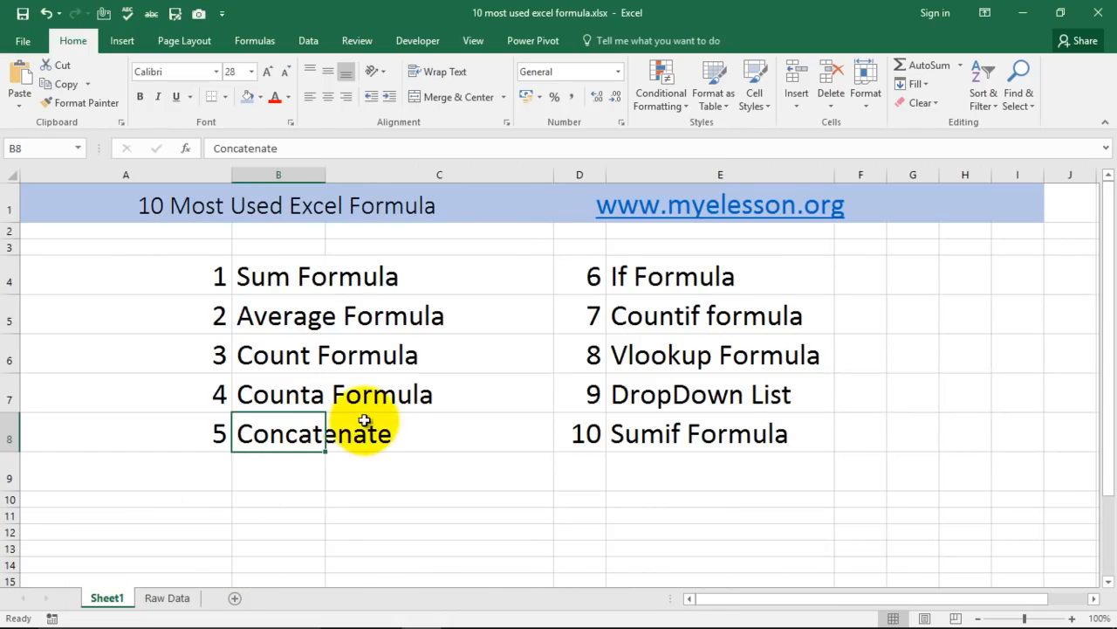
click(672, 285)
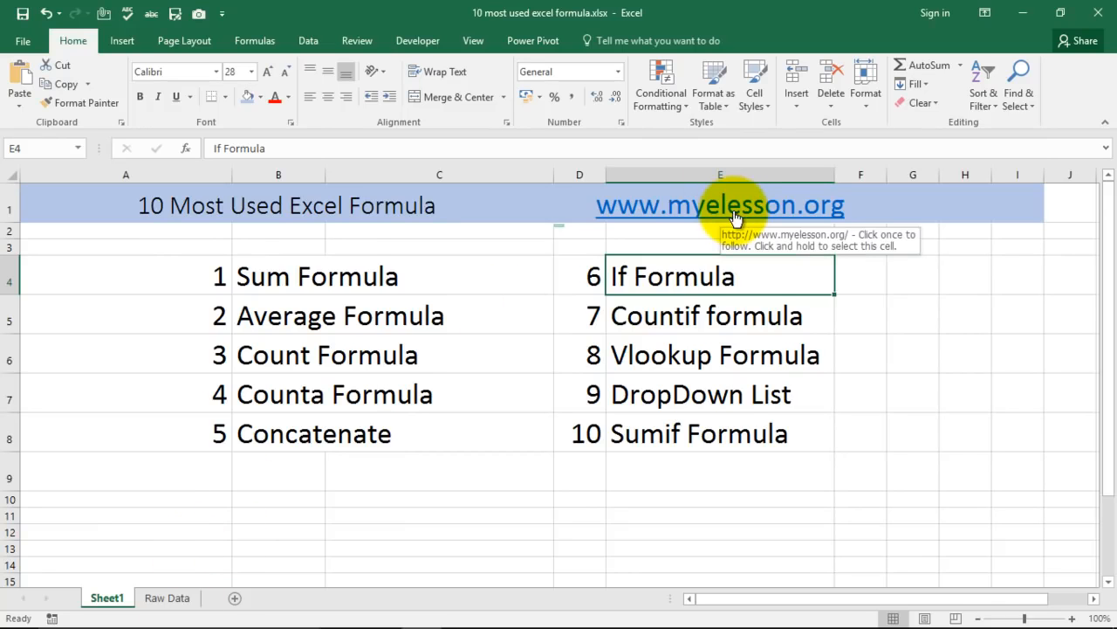
- On the Raw Data sheet, clear the CONCATENATE formula from cell M3
click(167, 598)
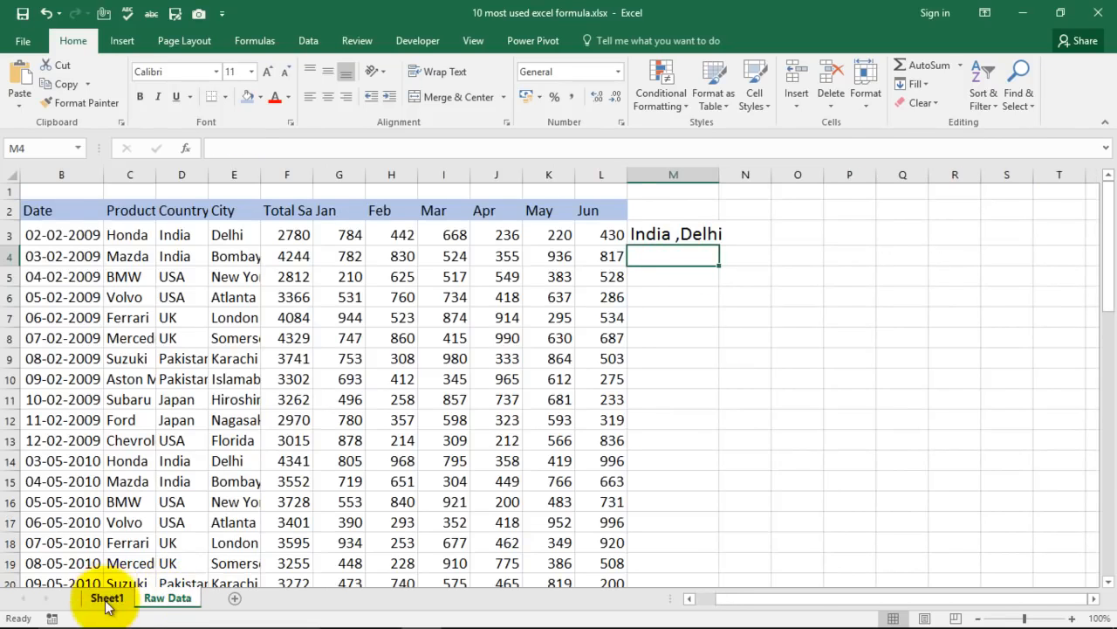
click(106, 598)
click(166, 599)
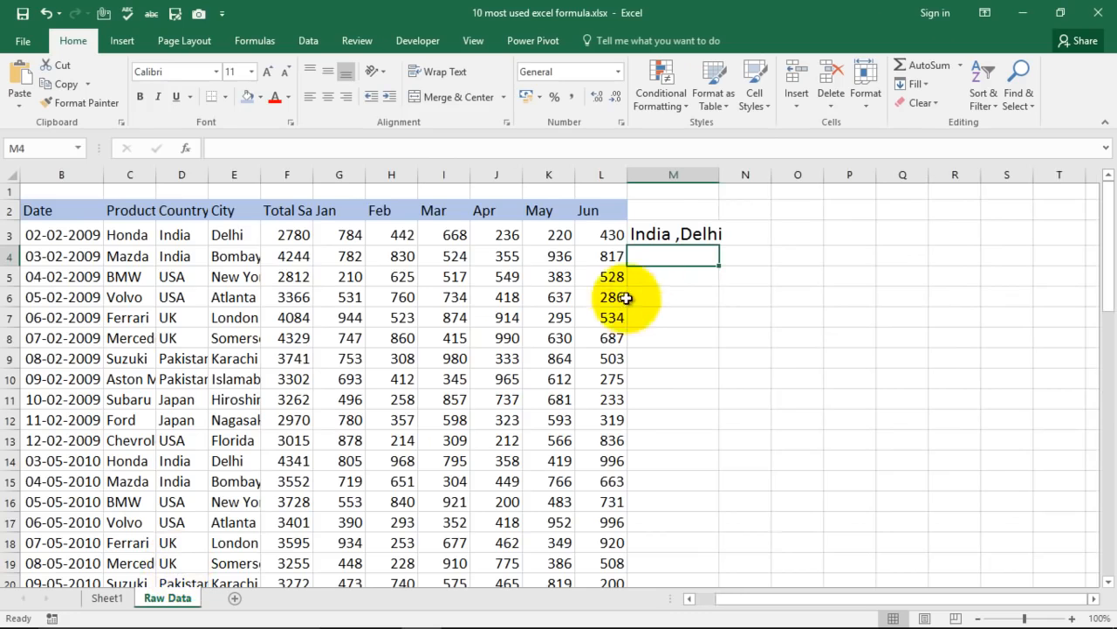
click(663, 234)
key(Delete)
key(Right)
key(Left)
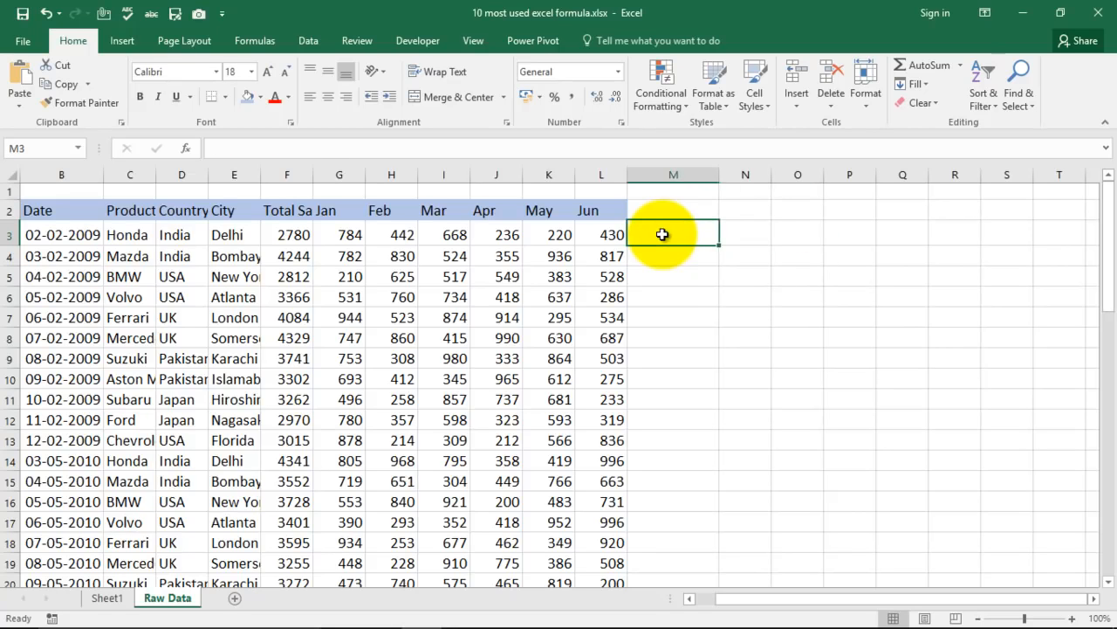
key(Right)
key(Right)
key(Left)
key(Left)
- Start an IF formula in M3 with the logical test D3="india"
text(=if)
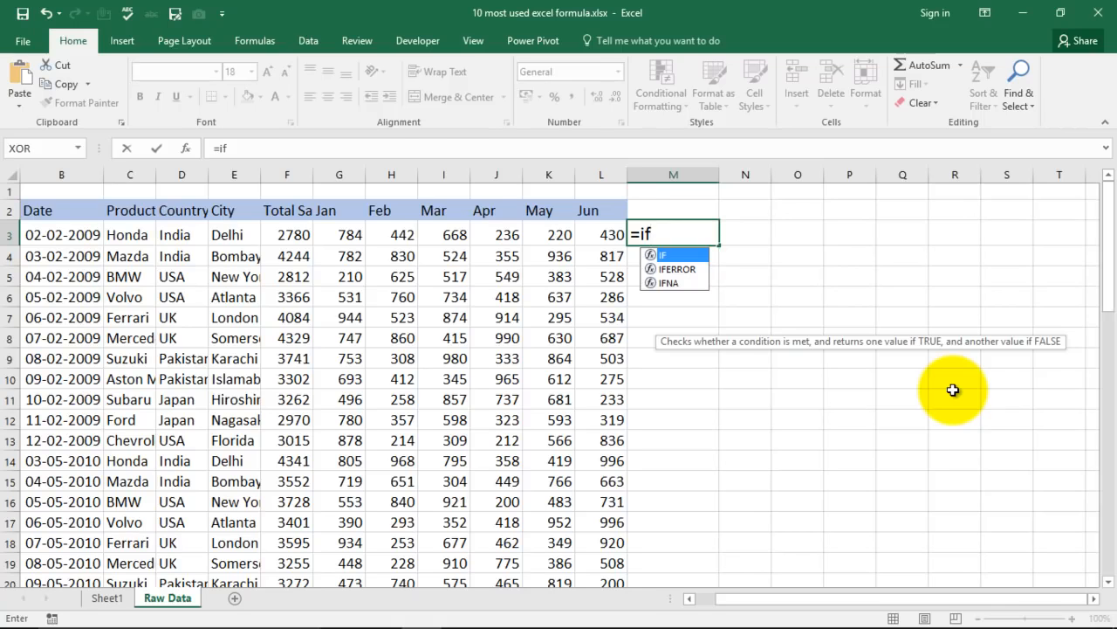
key(Tab)
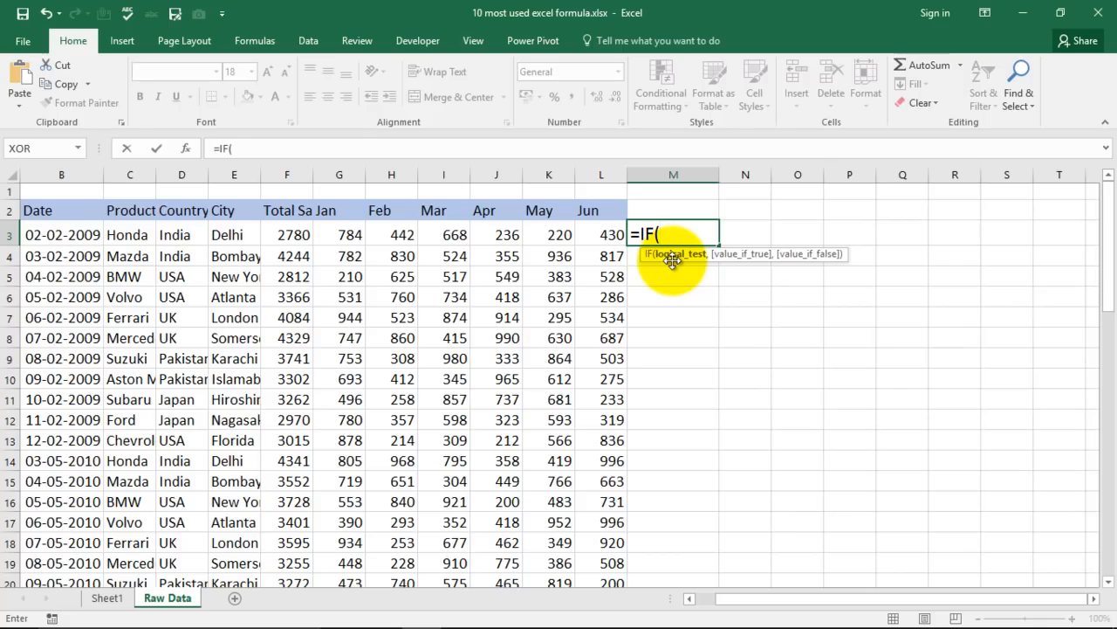
click(171, 232)
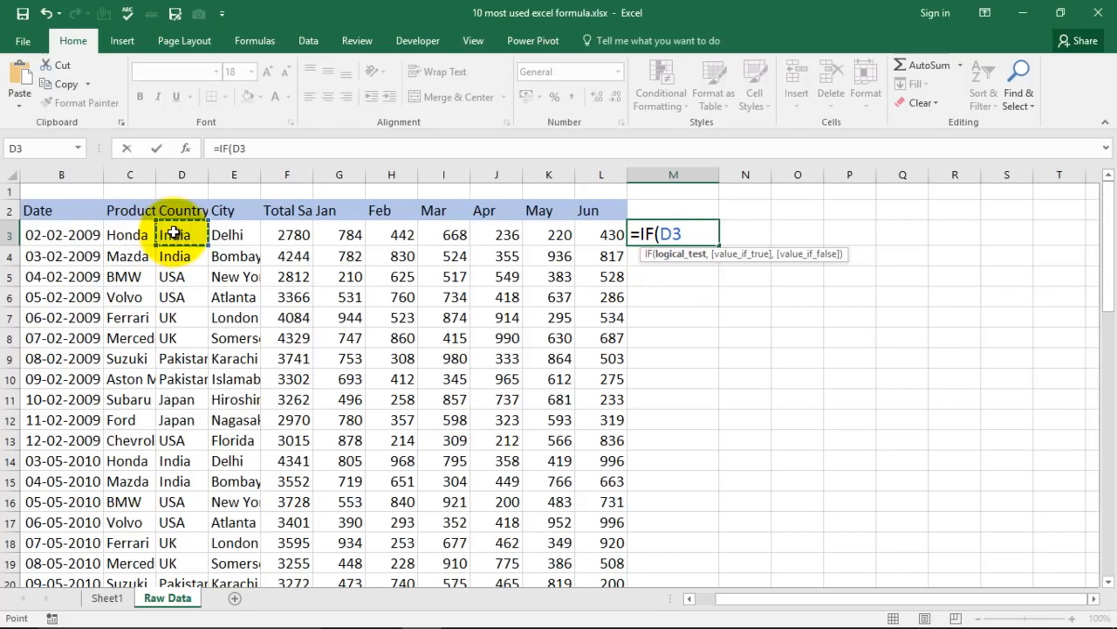
text(=")
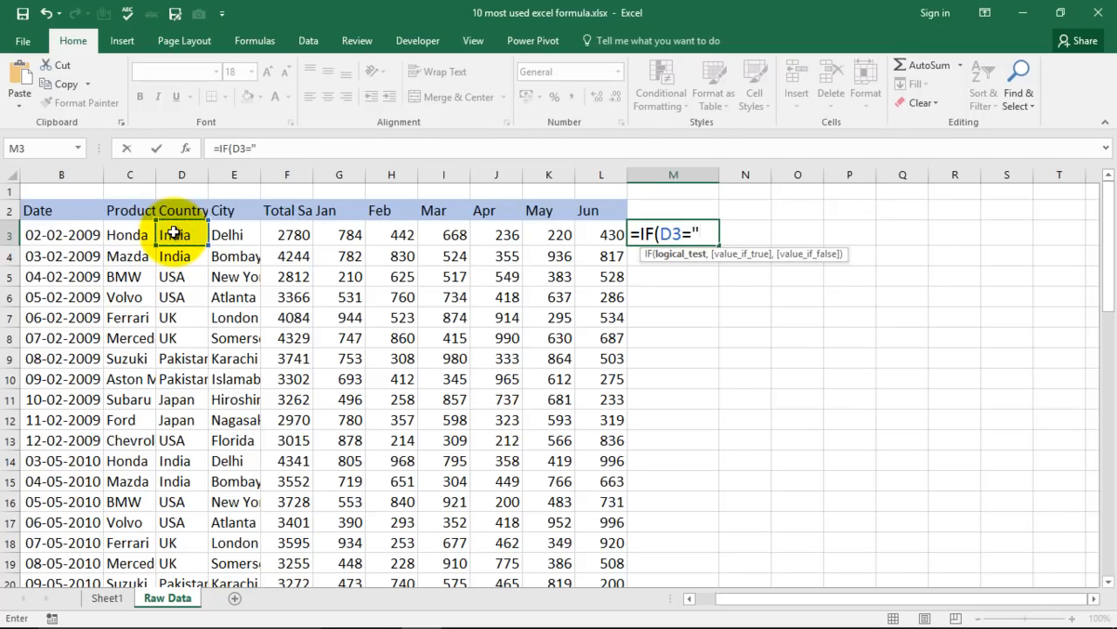
text(india")
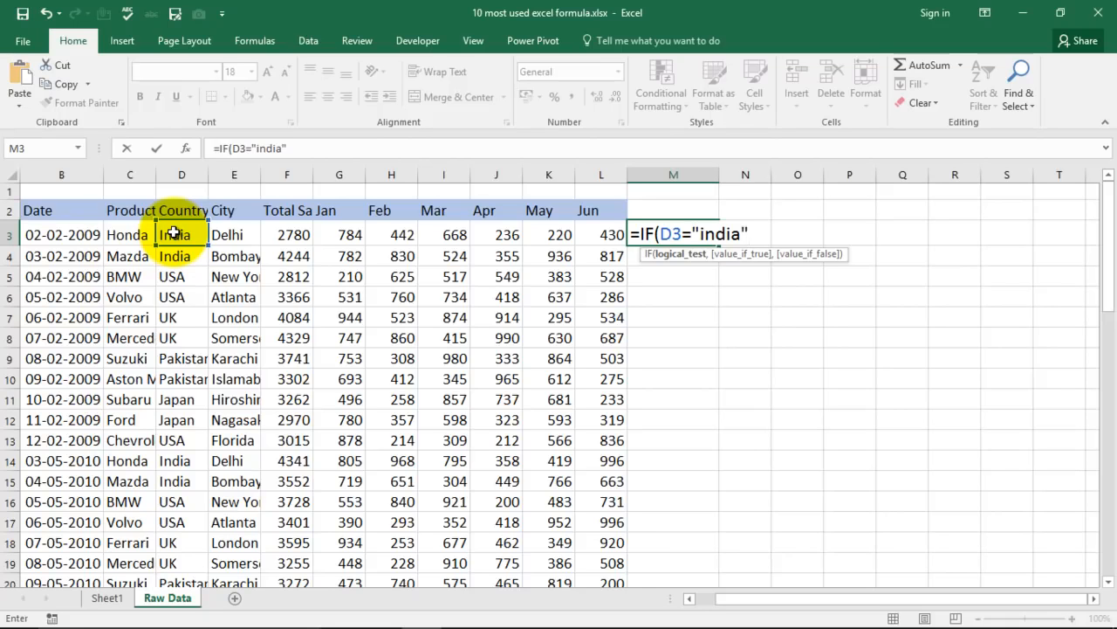
text(,)
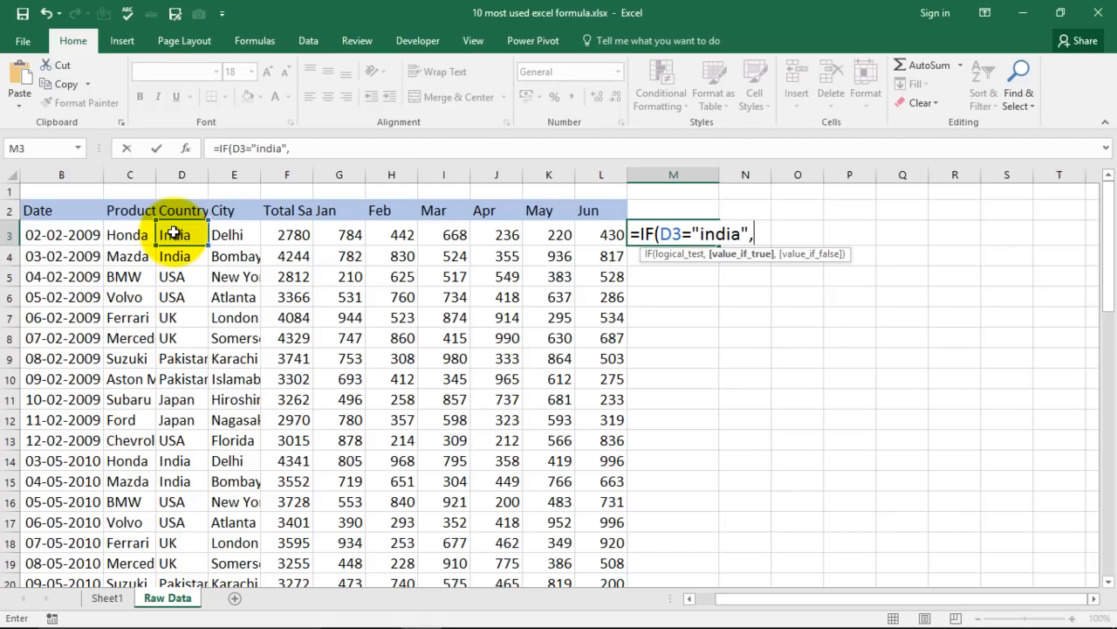
text(Hindi)
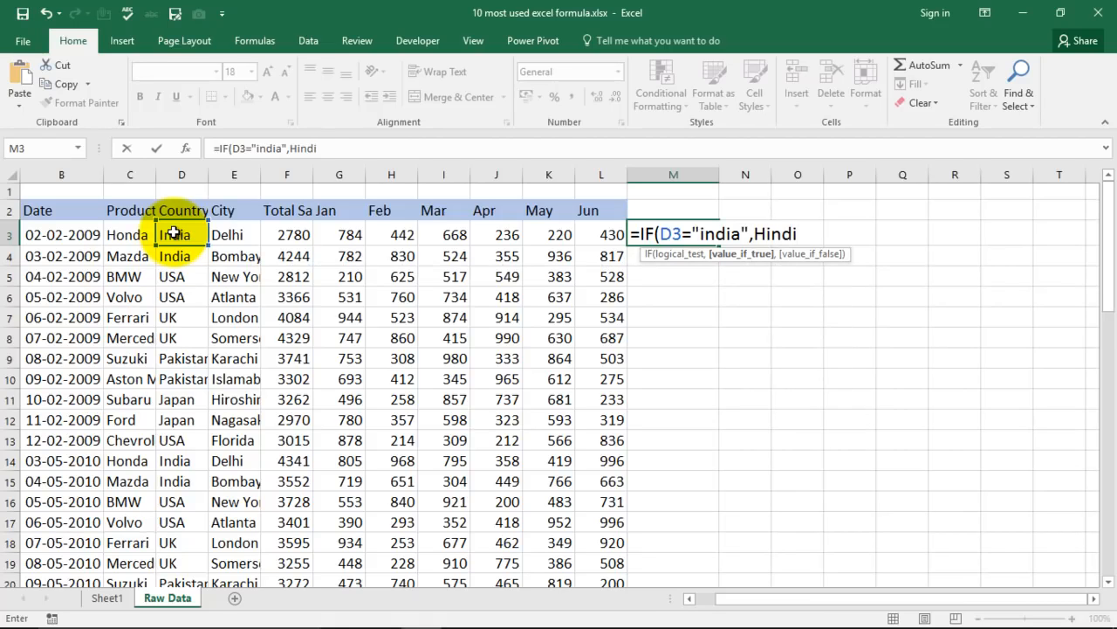
text(,)
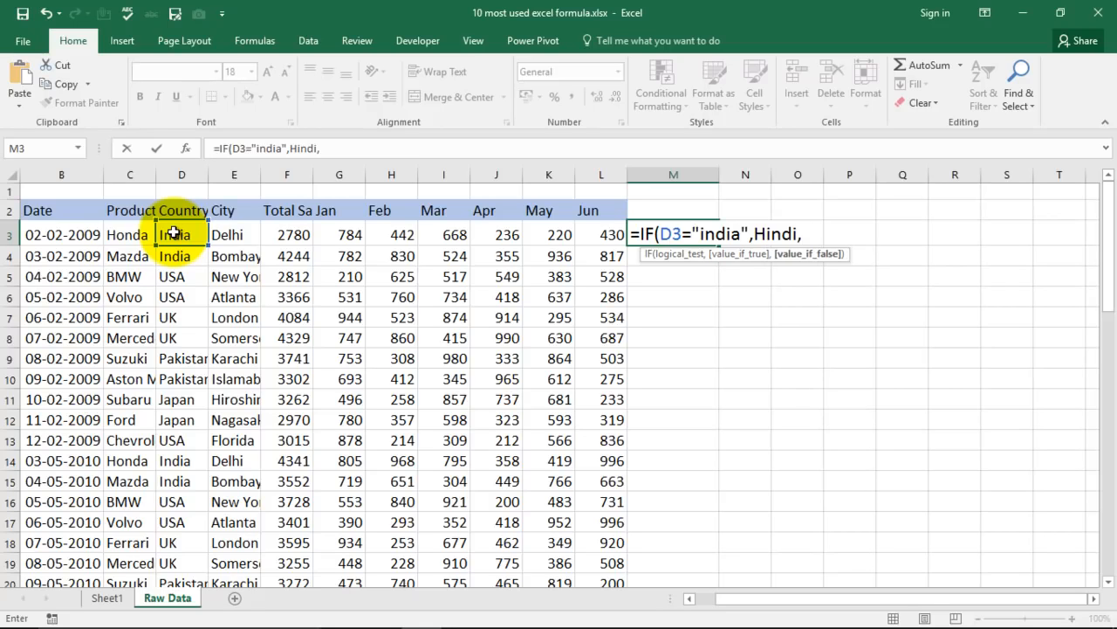
text(Othe)
key(BackSpace)
key(BackSpace)
key(BackSpace)
key(BackSpace)
key(BackSpace)
key(BackSpace)
key(BackSpace)
key(BackSpace)
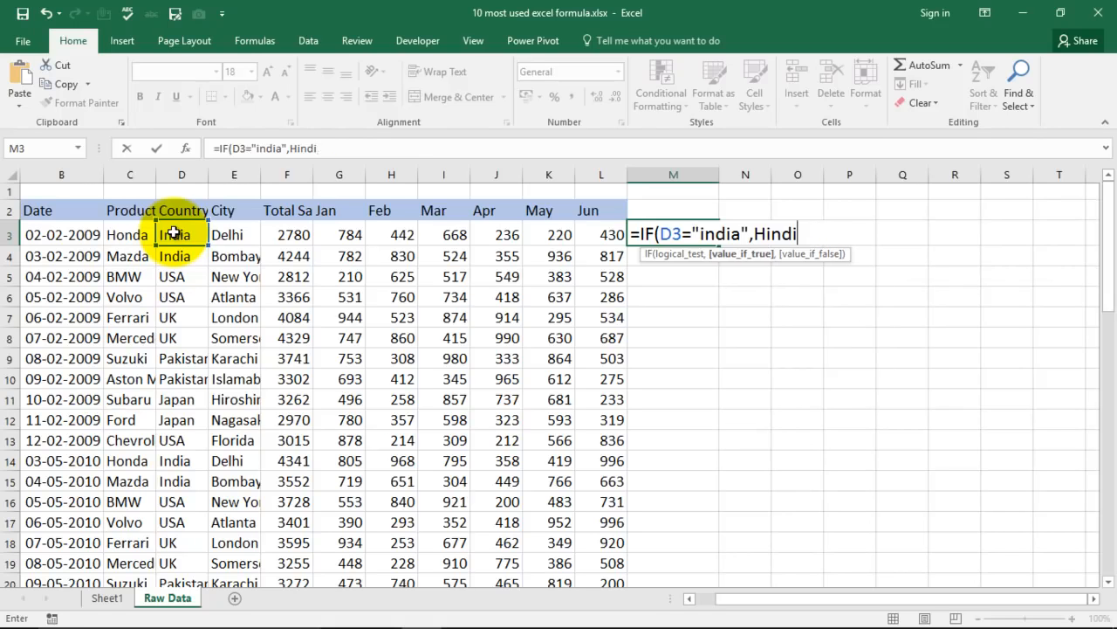
key(BackSpace)
key(BackSpace)
- Complete the M3 formula as =IF(D3="india","Hindi","Other Language") and enter it
text(")
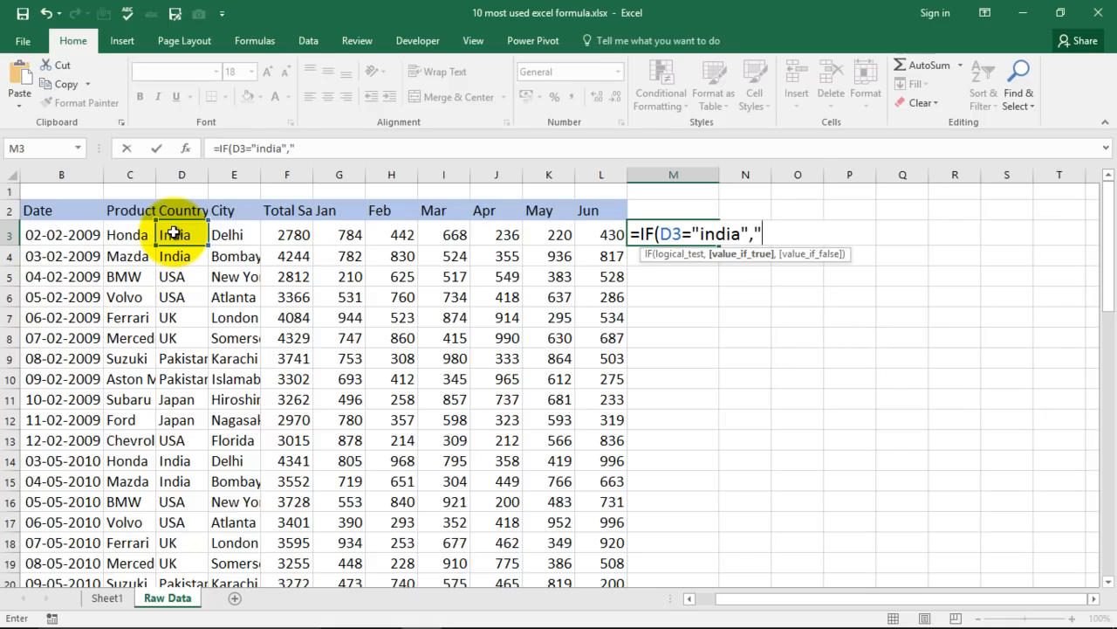
text(Hindi",)
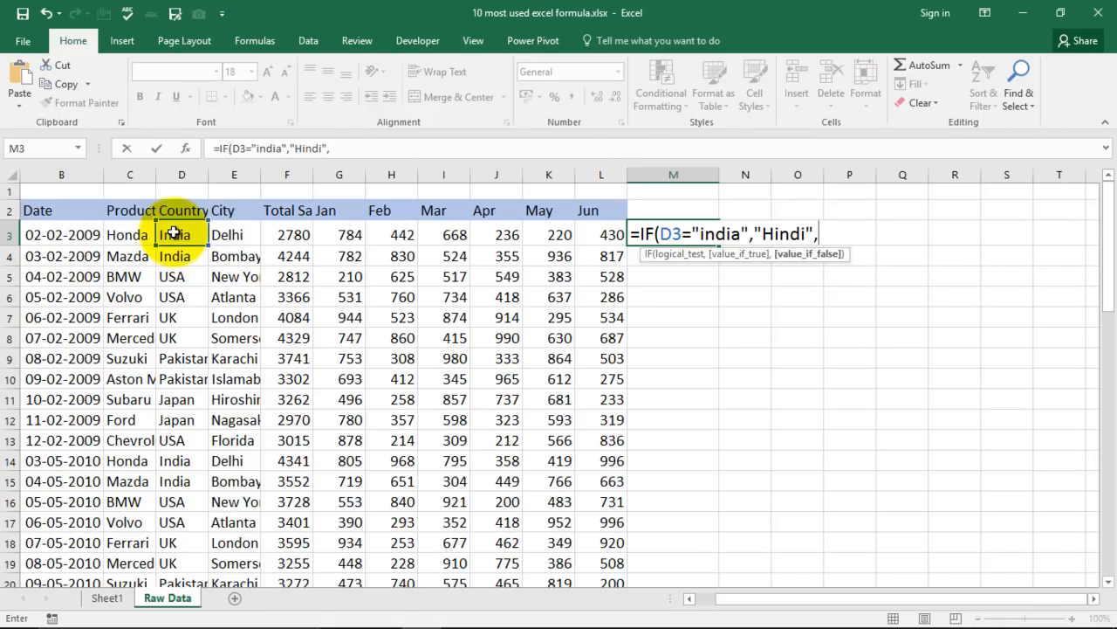
text("Other Languag)
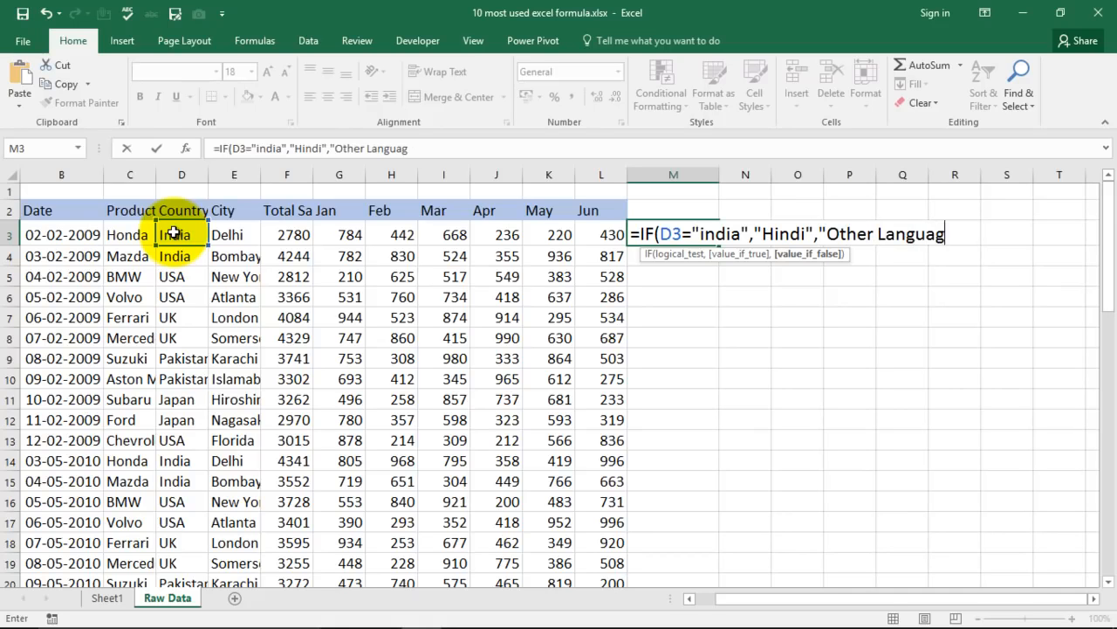
text(e"))
key(Return)
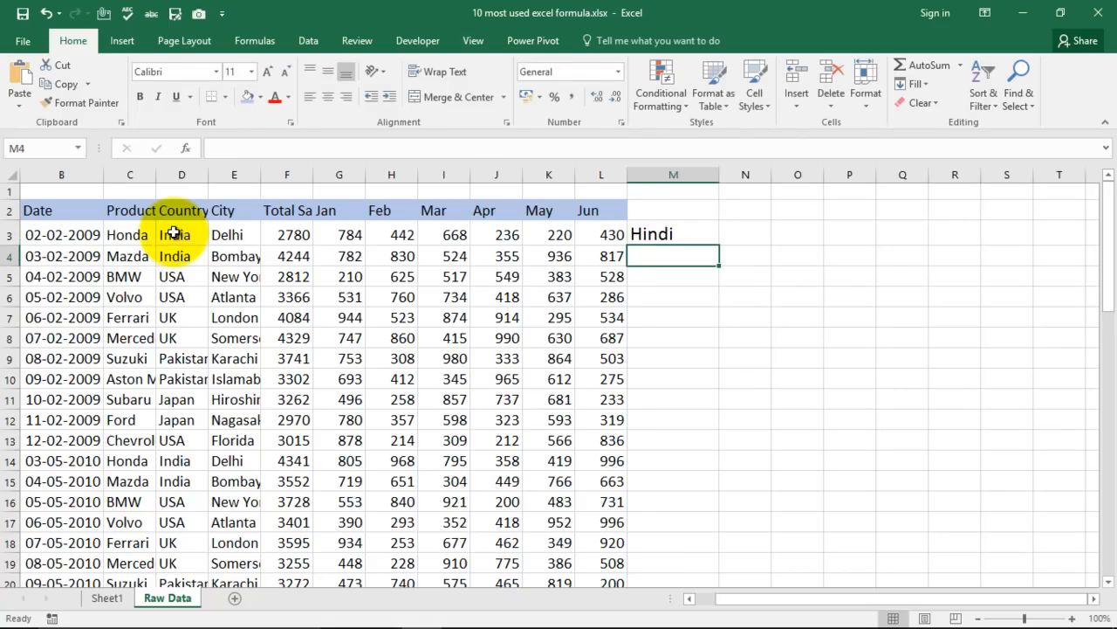
- Test the IF formula by setting the country in D3 to USA, check M3, and undo the country change
click(174, 240)
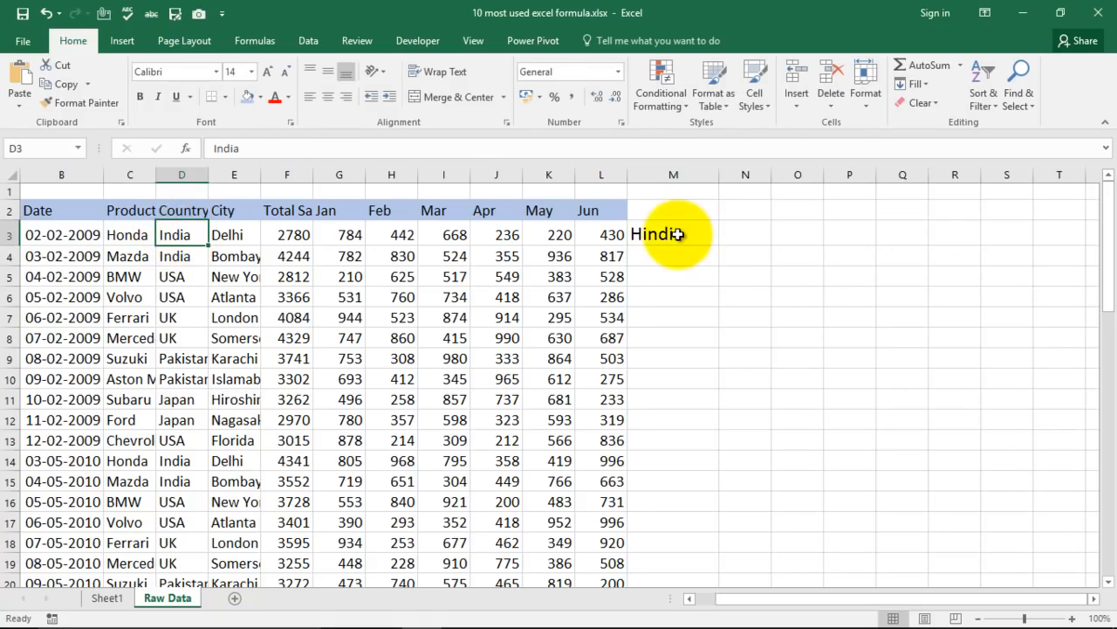
click(638, 233)
click(191, 244)
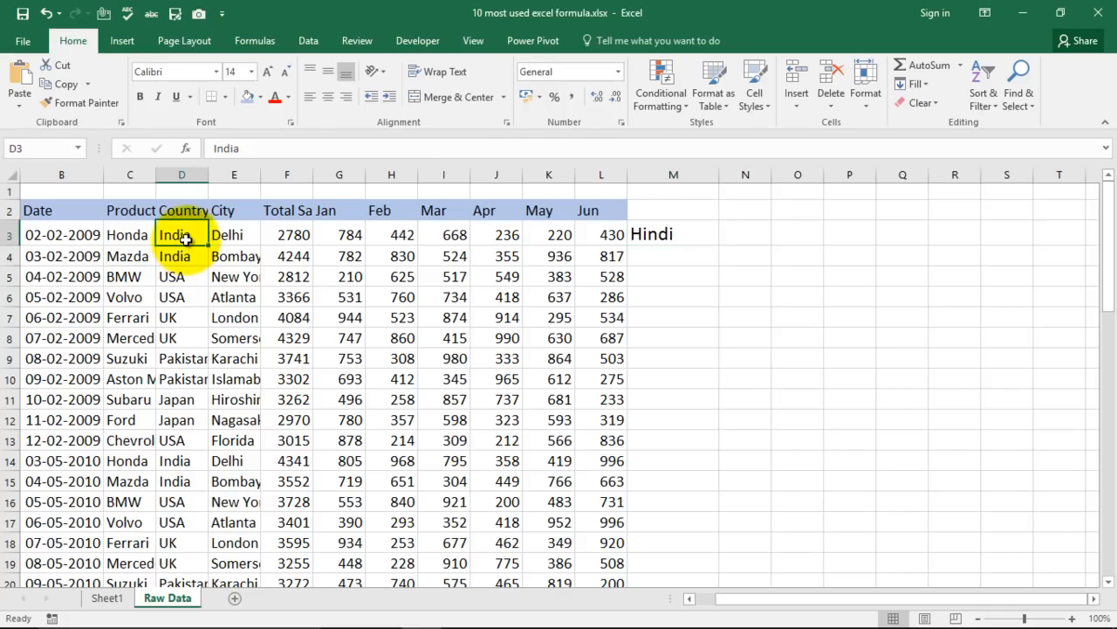
text(USA)
key(Return)
click(656, 234)
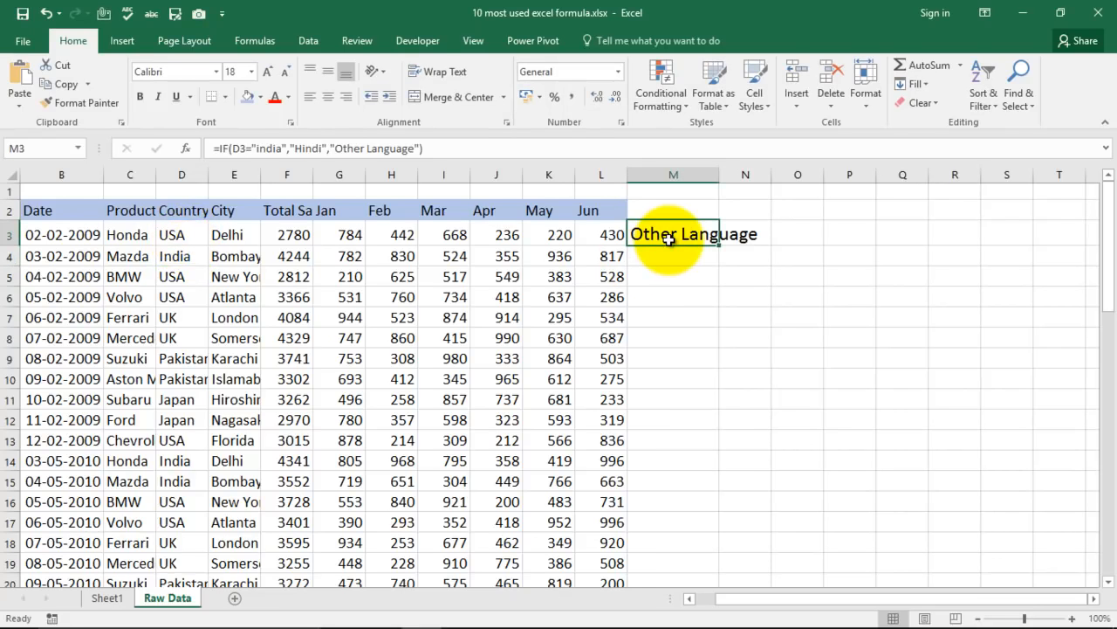
key(ctrl+z)
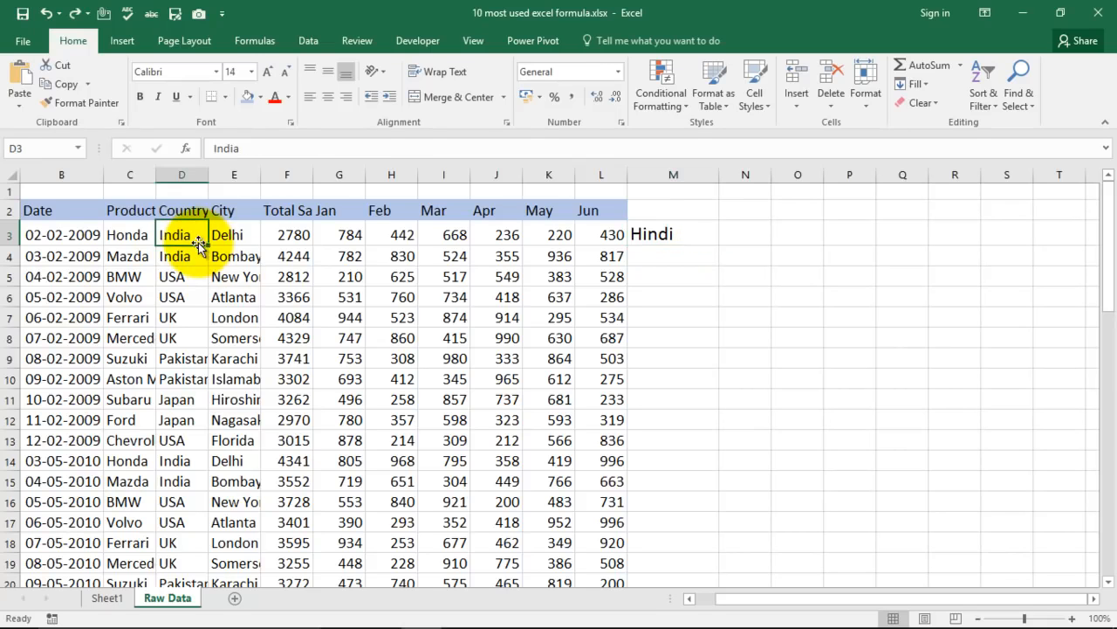
- Clear the language IF formula from M3 and select the first Total Sales value in F3
click(667, 233)
key(Delete)
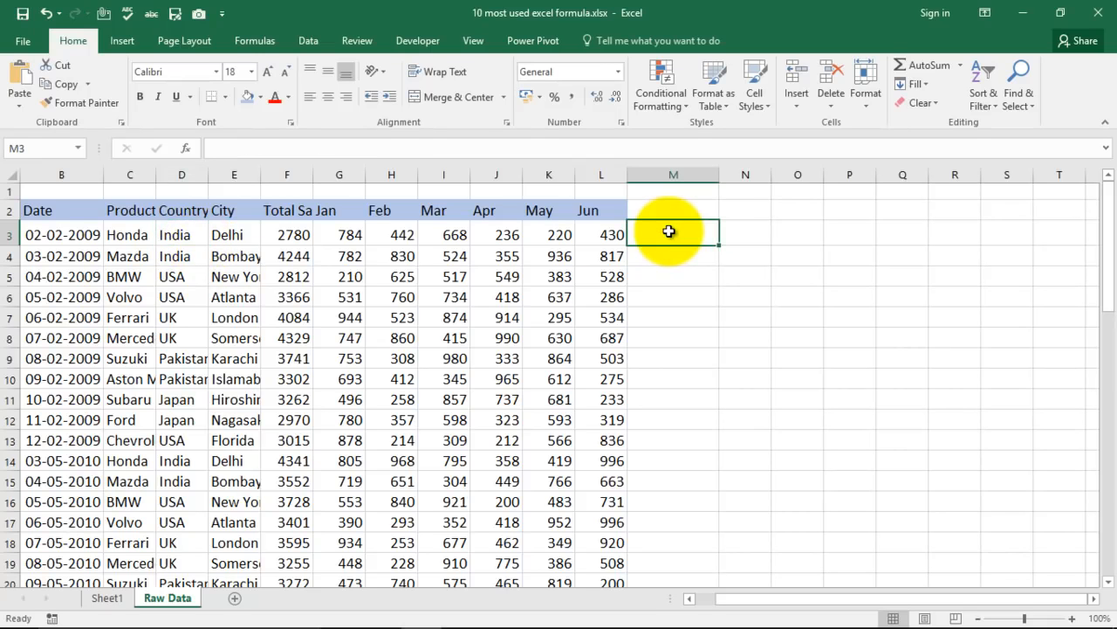
click(677, 276)
click(296, 234)
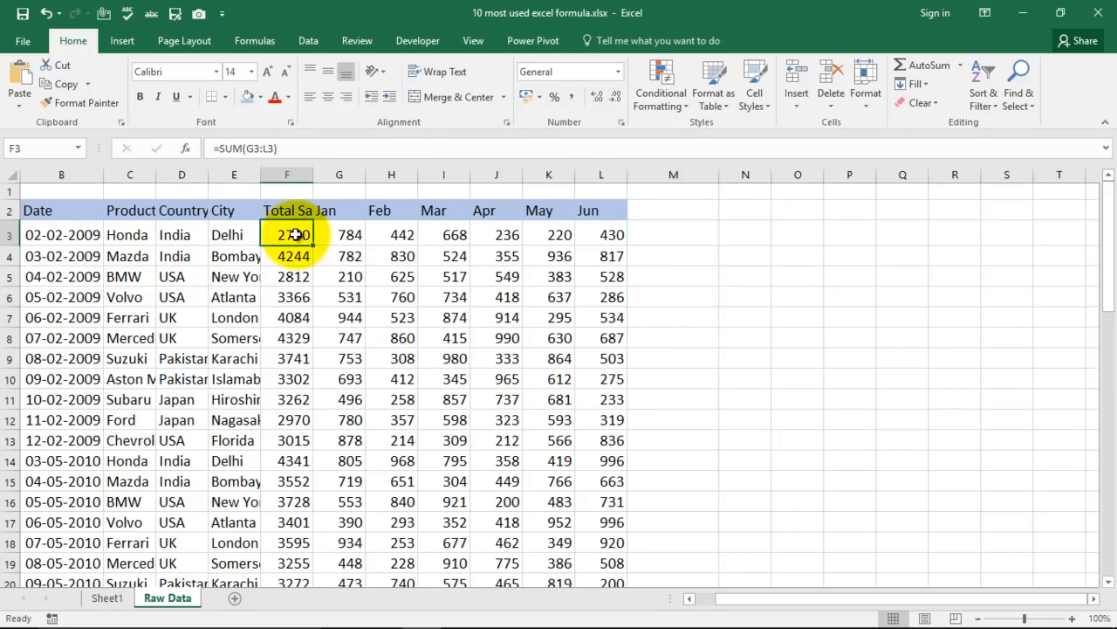
- Start an IF formula in M3 with the test F3<=3000 and "Good Job" as the value if true
click(689, 230)
text(=)
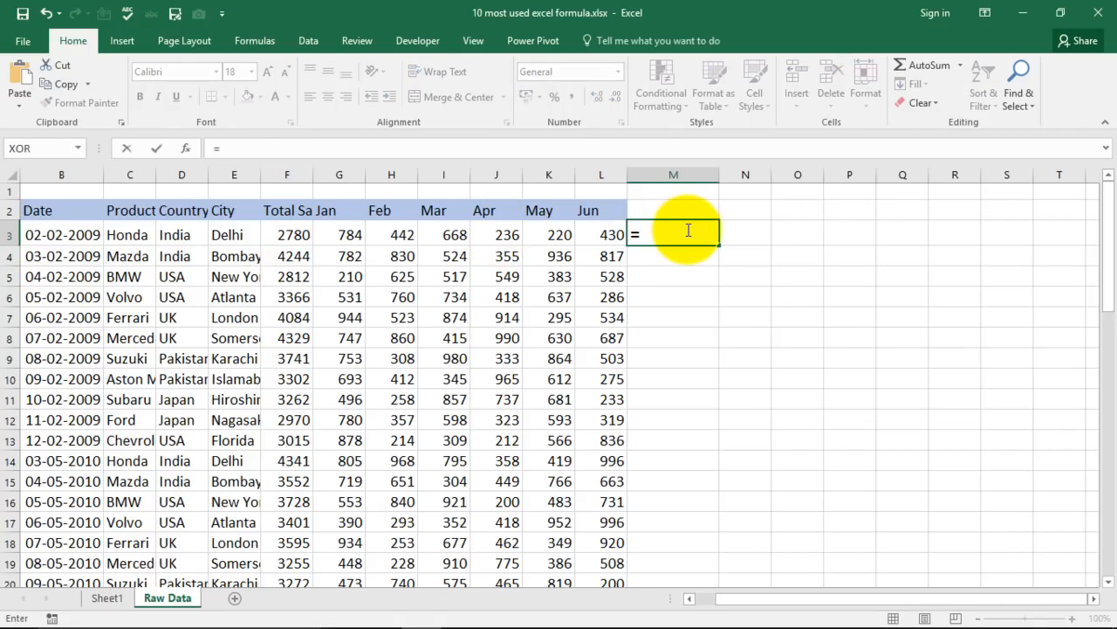
text(if()
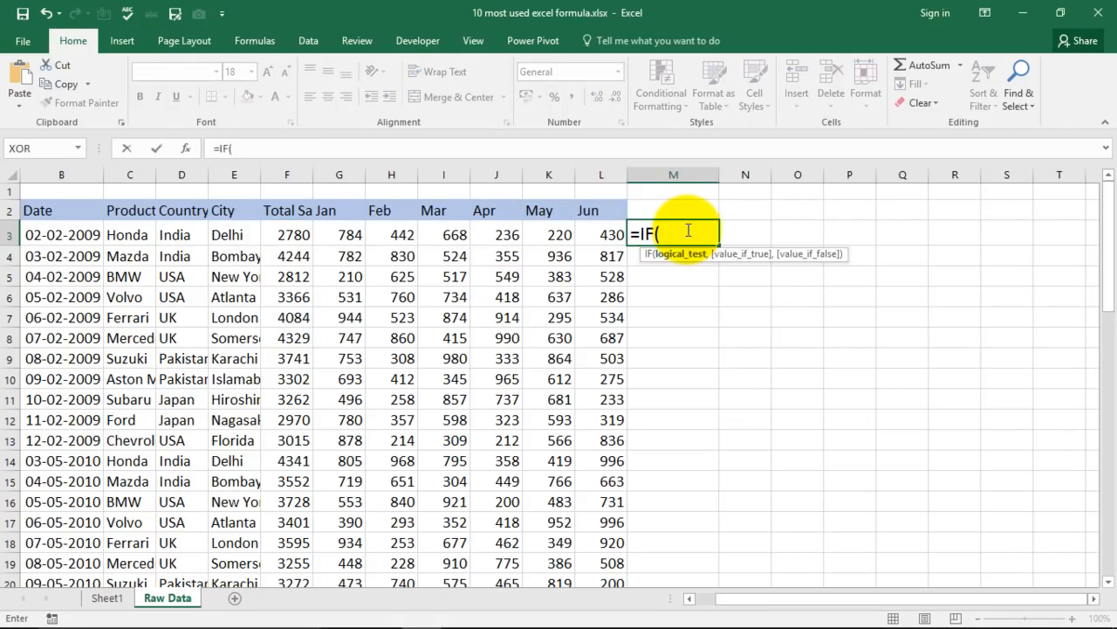
click(287, 233)
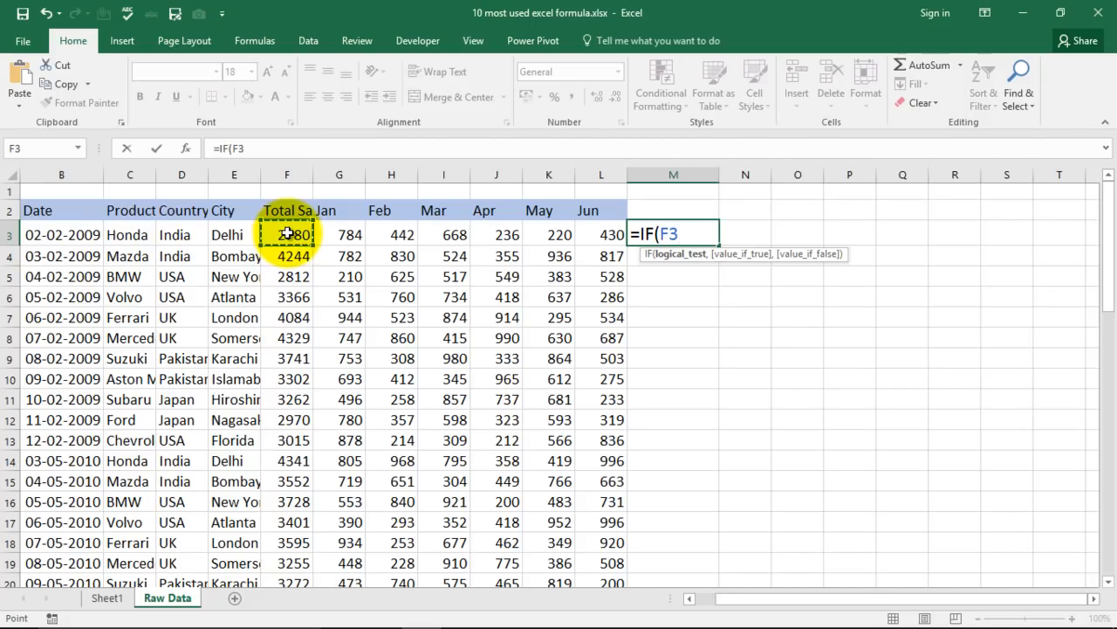
text(<=3000)
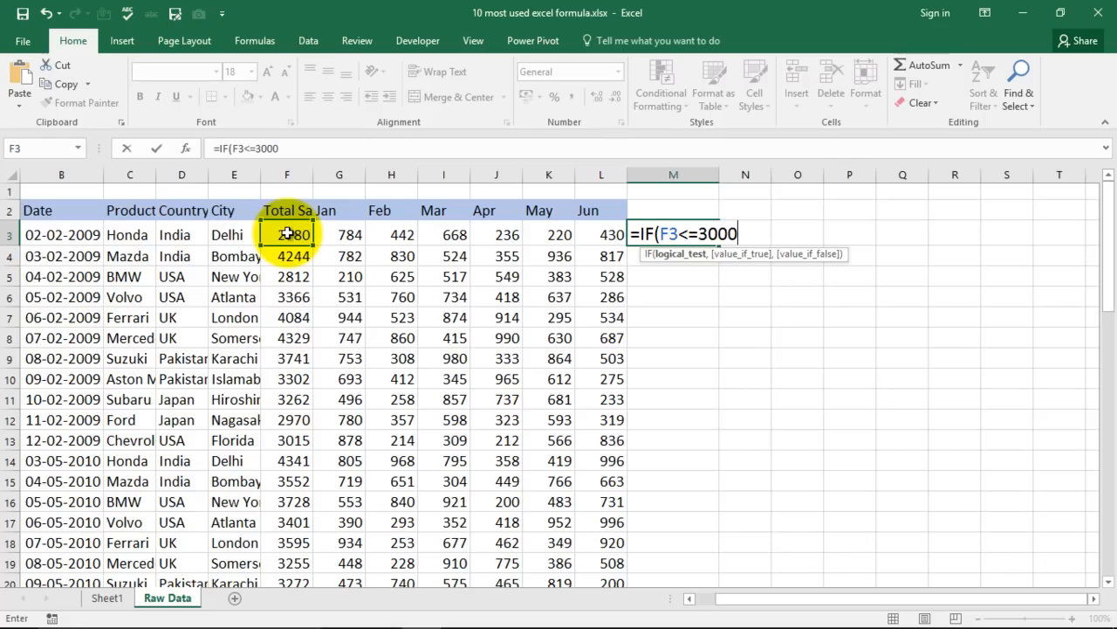
text(,)
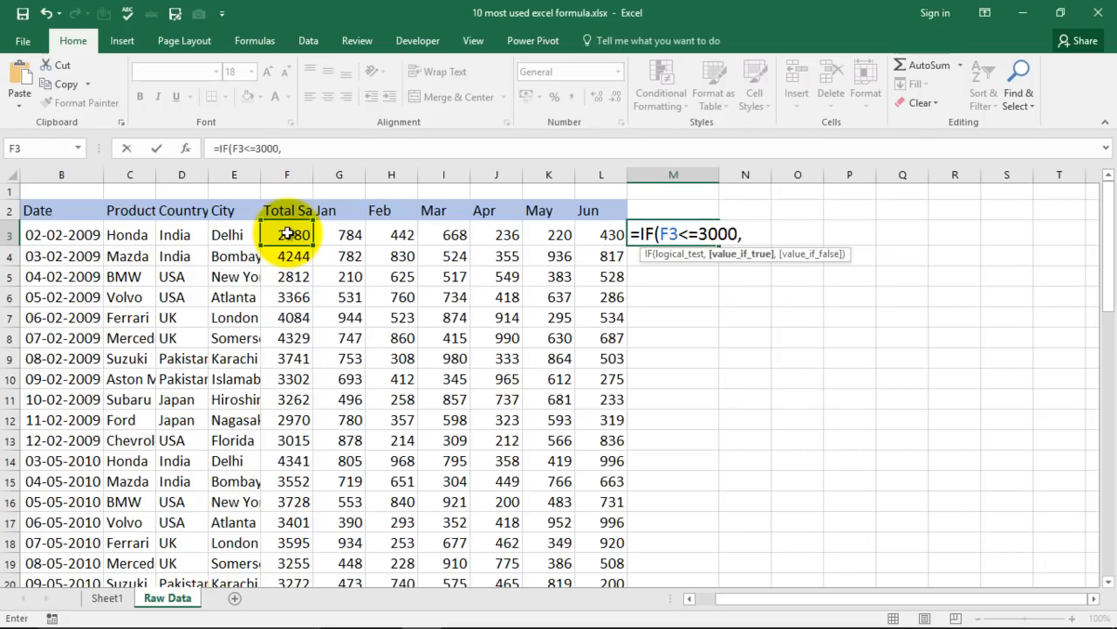
text("Good)
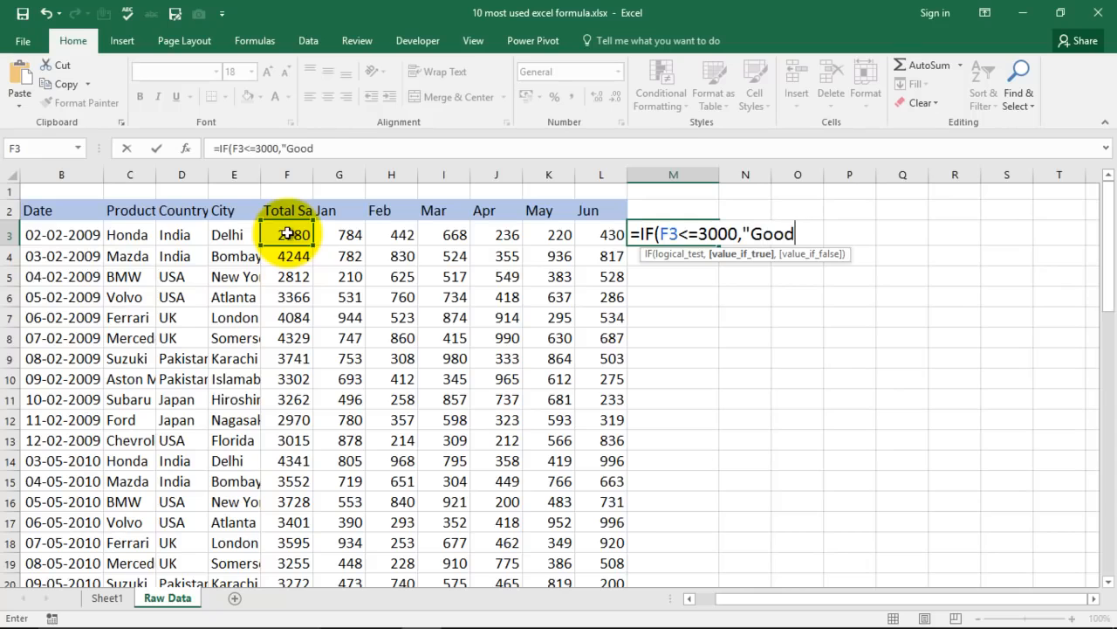
text( Job",)
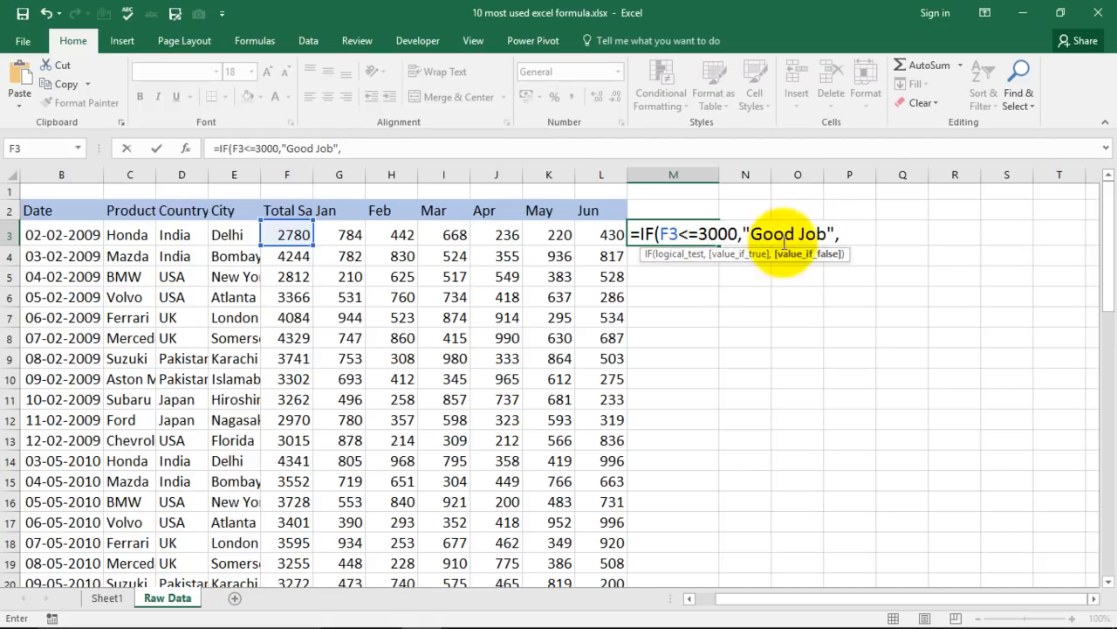
- Change the true value to "Work Harder", add "Good Job" as the false value, and enter the IF formula in M3
drag(752, 234, 825, 229)
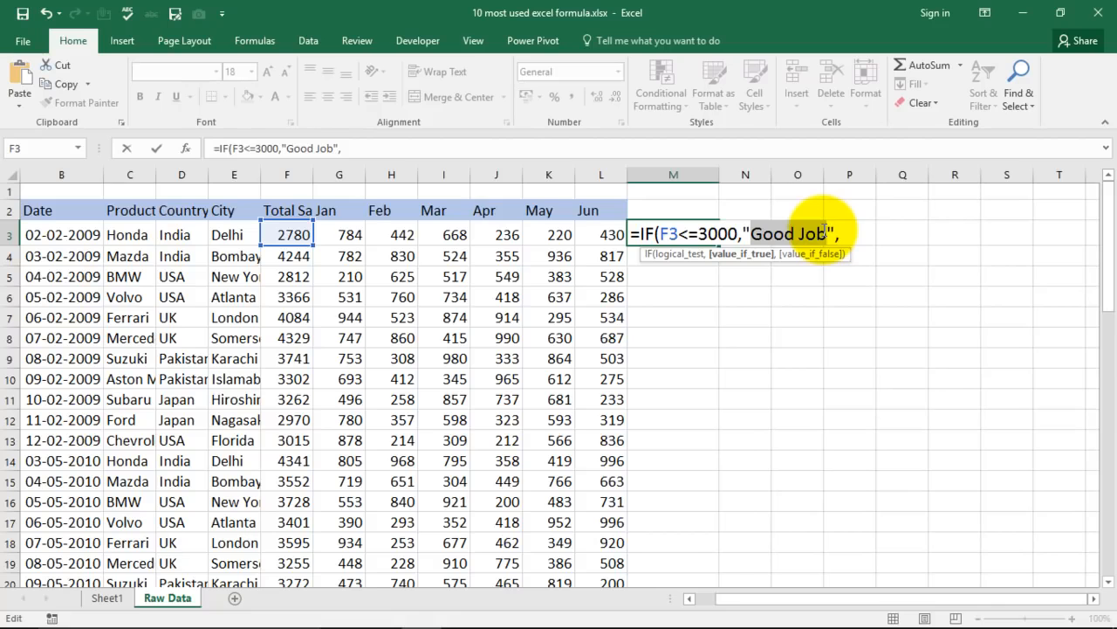
text(Work )
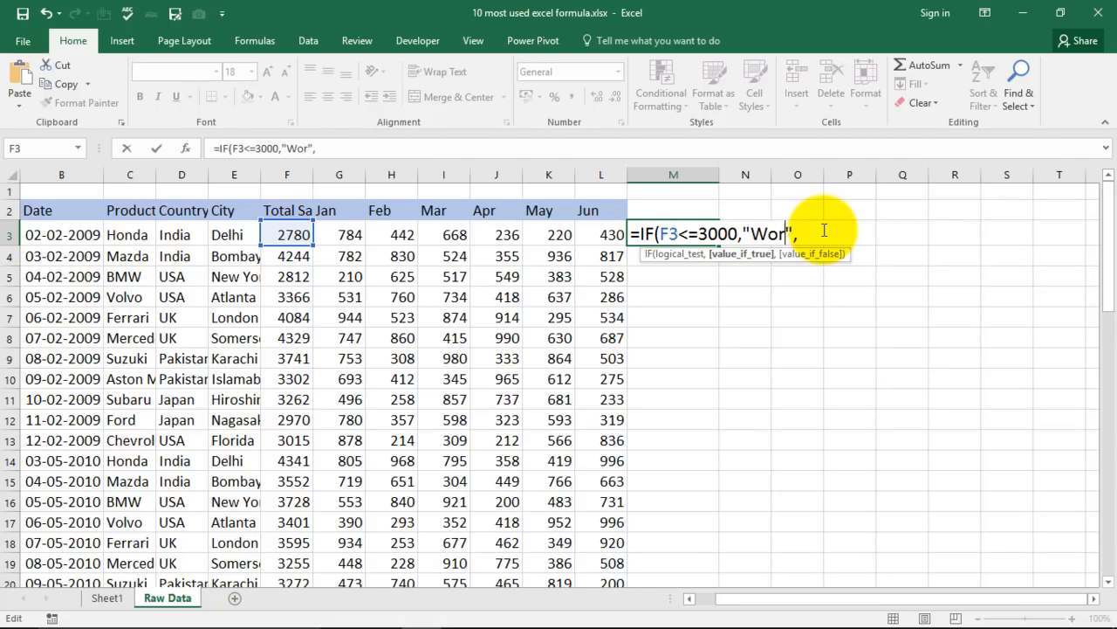
text(Harder")
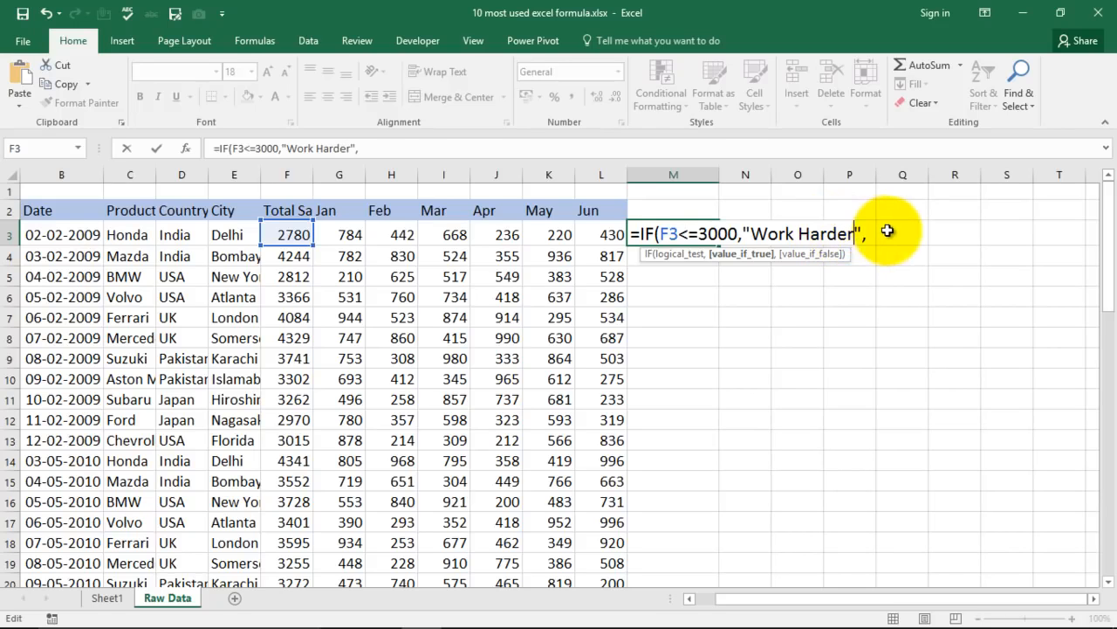
text(,)
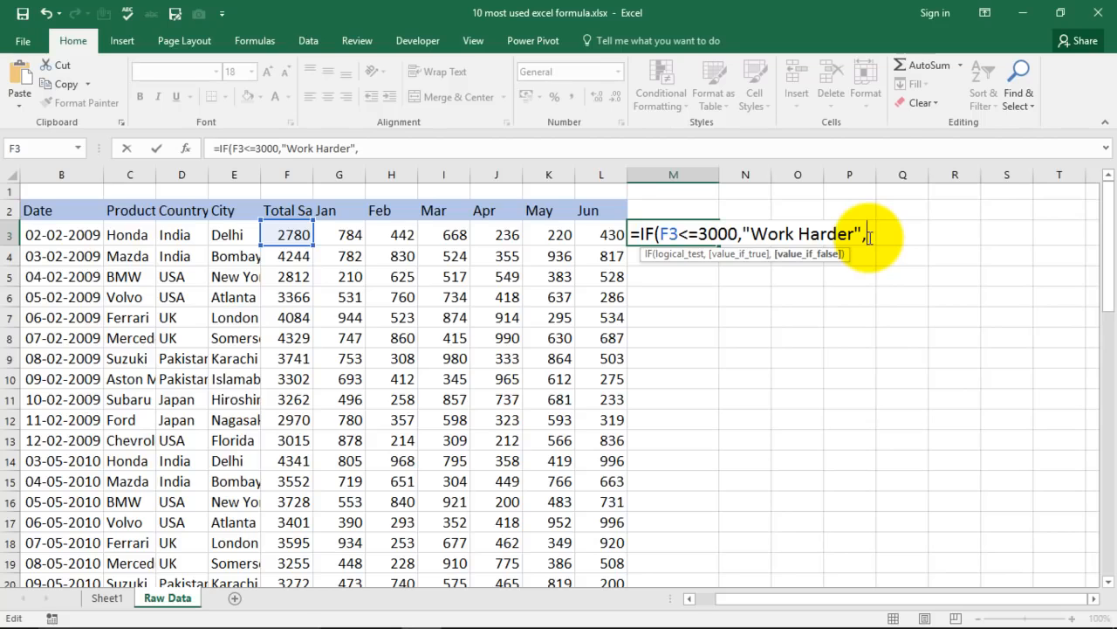
text("Good Jo)
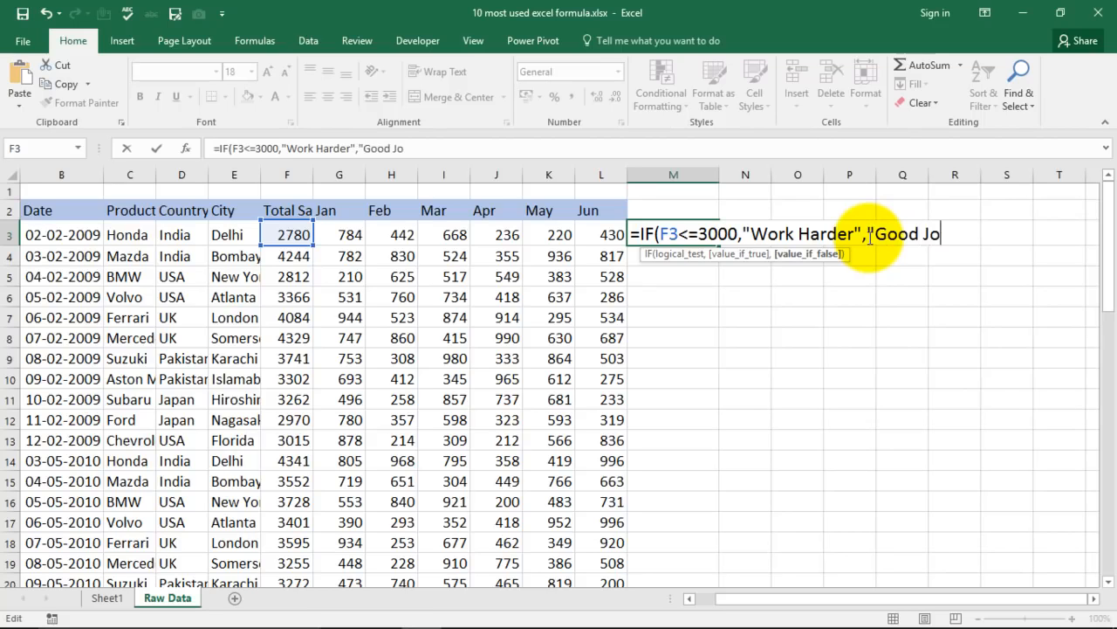
text(b"))
key(Return)
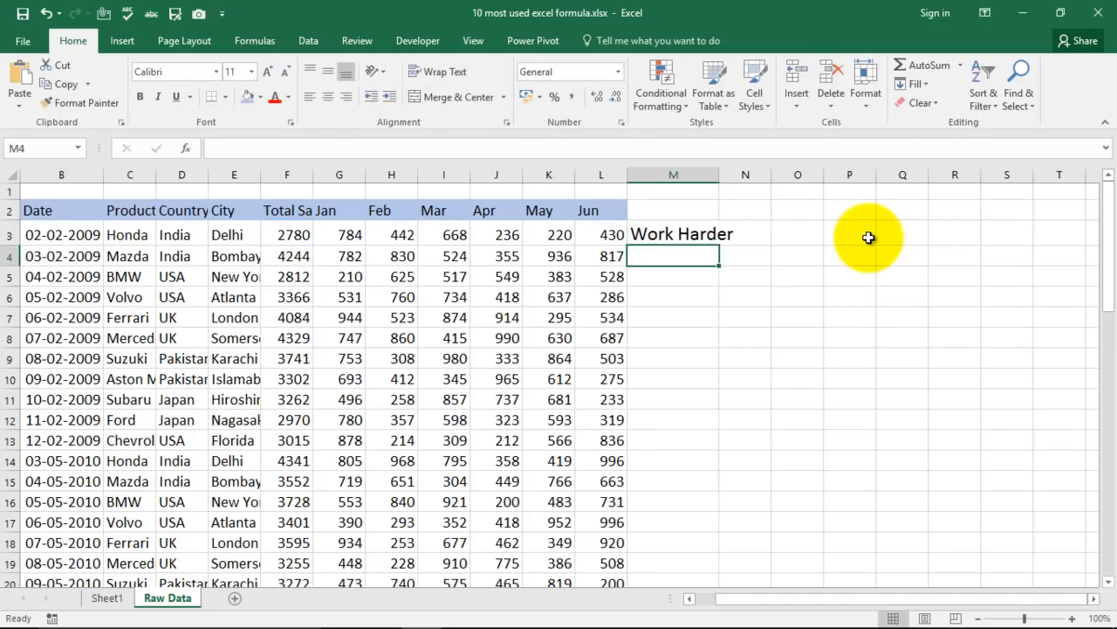
- Test the sales IF formula in M3 by setting the Total Sales value in F3 to 3100
click(704, 234)
click(284, 234)
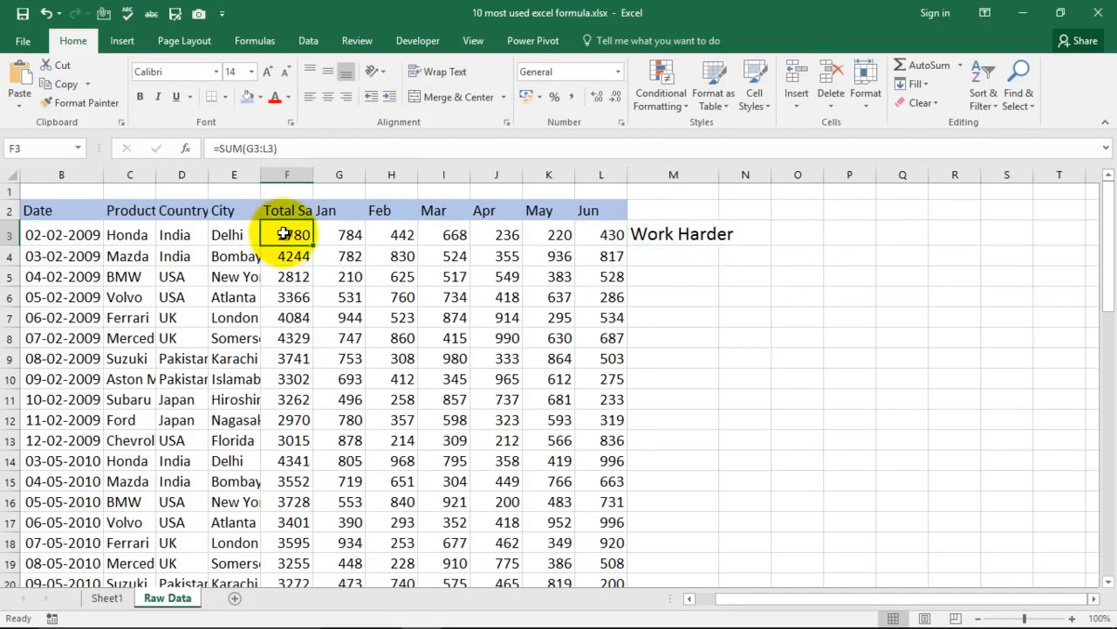
key(F2)
key(shift+Home)
text(3100)
key(Return)
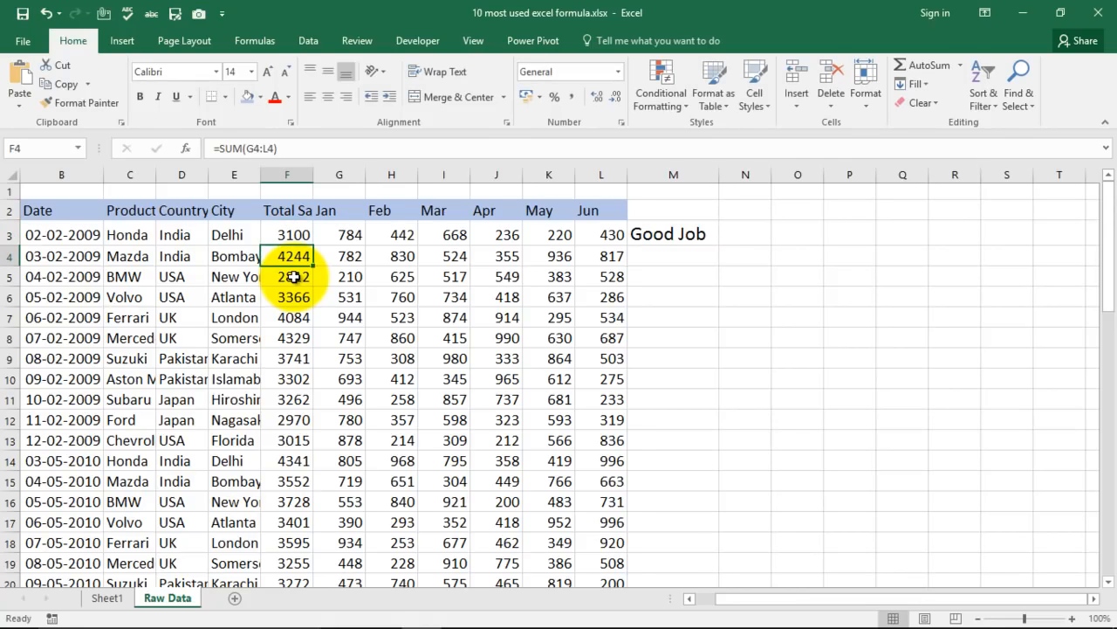
click(297, 235)
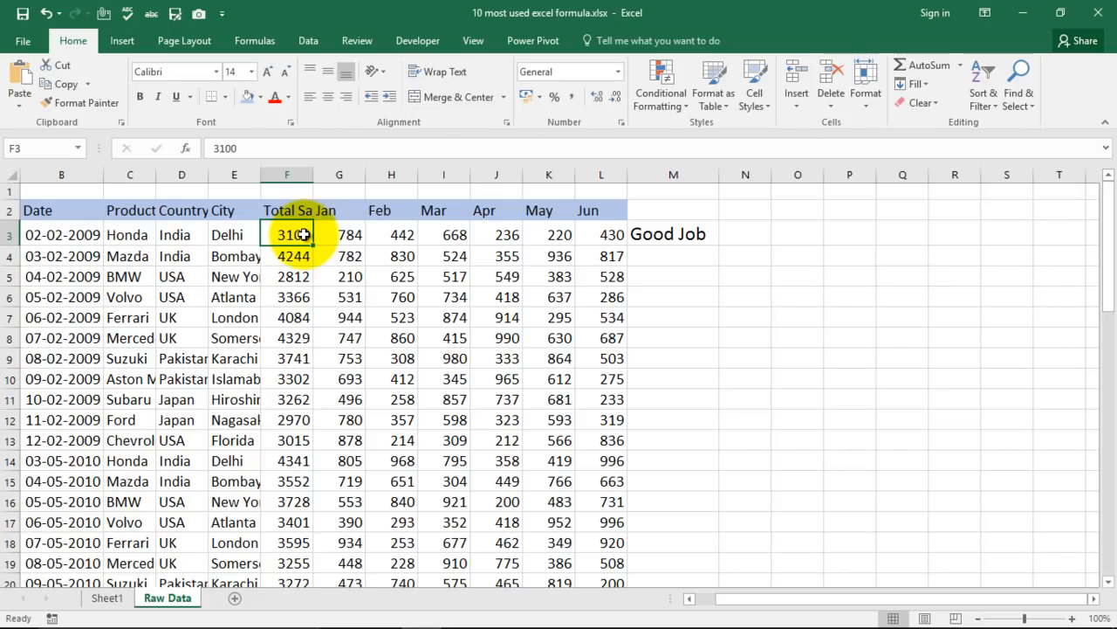
- Select the Countif formula entry on Sheet1, and clear the IF formula from M3 on Raw Data
click(108, 598)
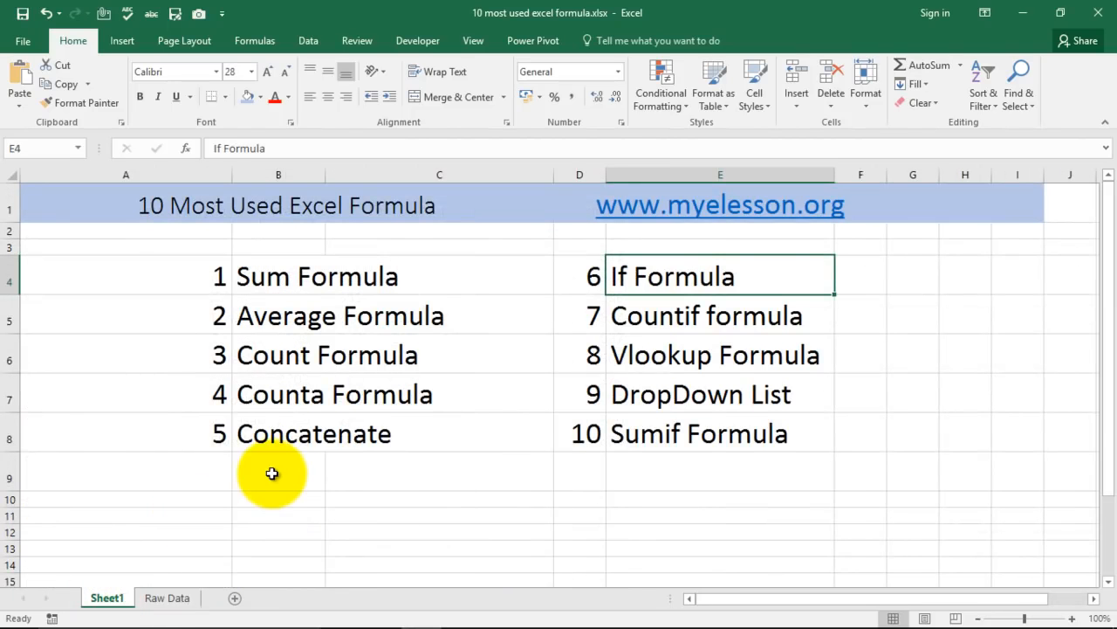
click(660, 318)
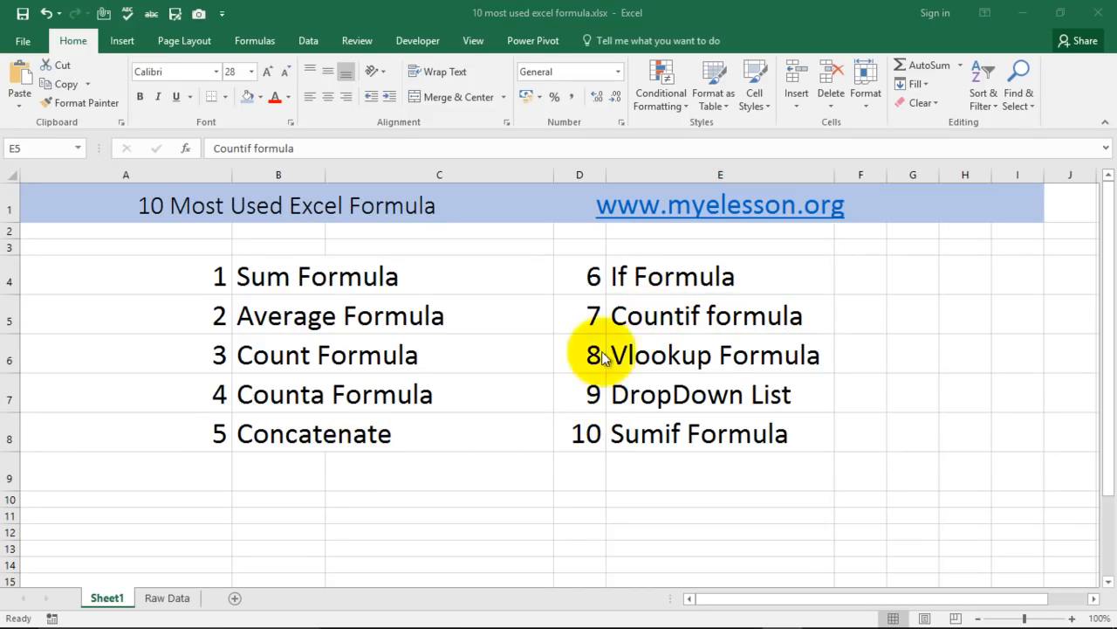
click(168, 601)
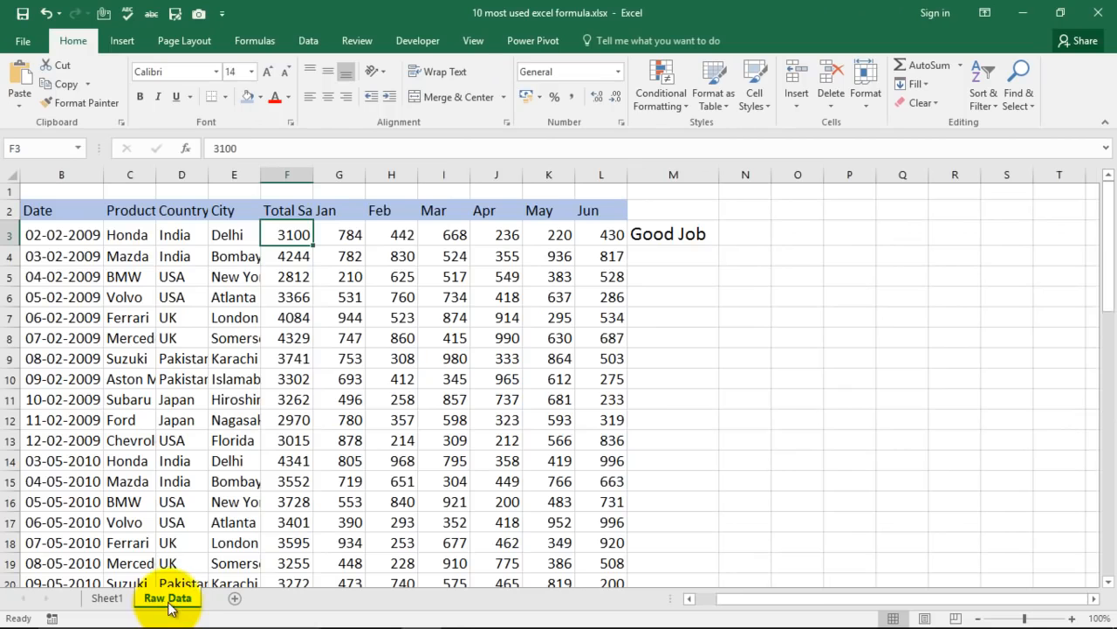
click(691, 240)
key(Delete)
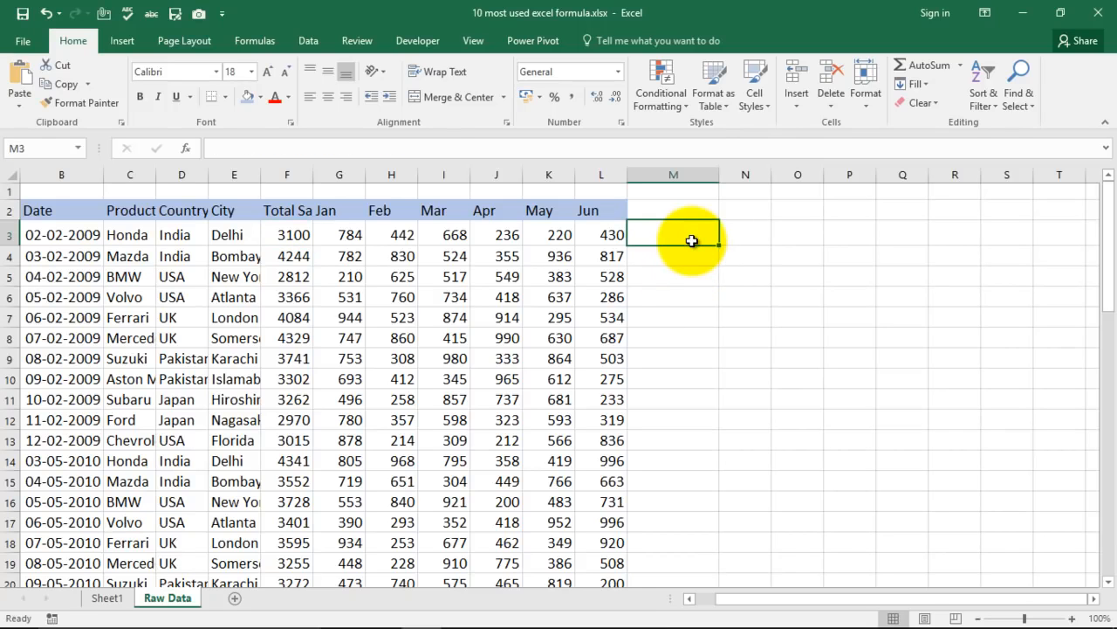
- Start a COUNTIF formula in M3 with the product cells C3:C57 as its range
key(Right)
key(Left)
key(Right)
key(Left)
text(=coun)
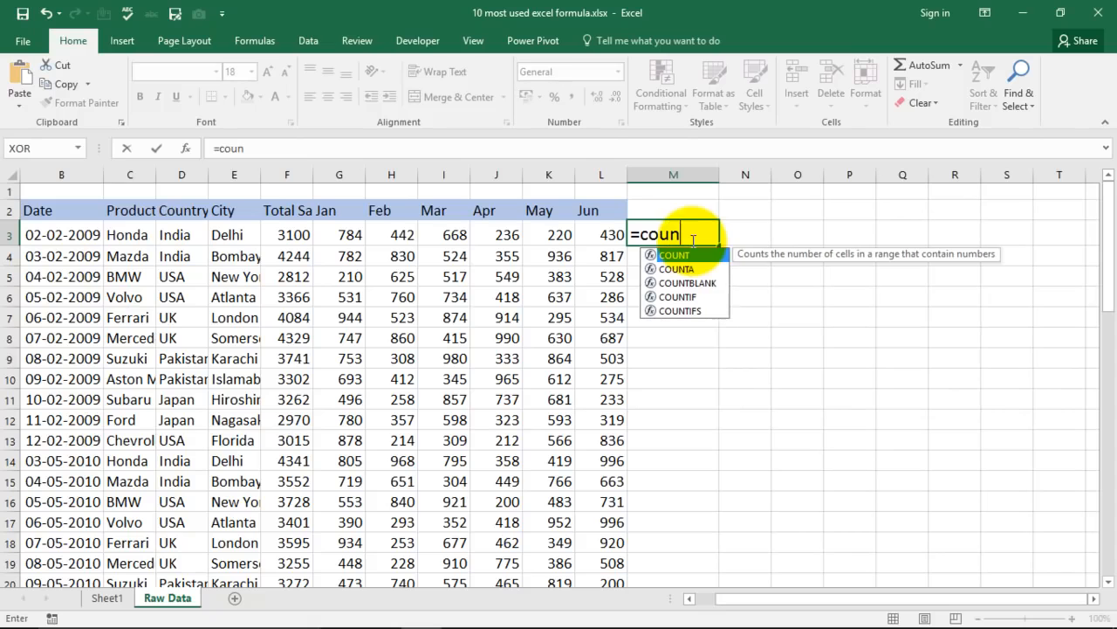
key(Down)
key(Down)
key(Down)
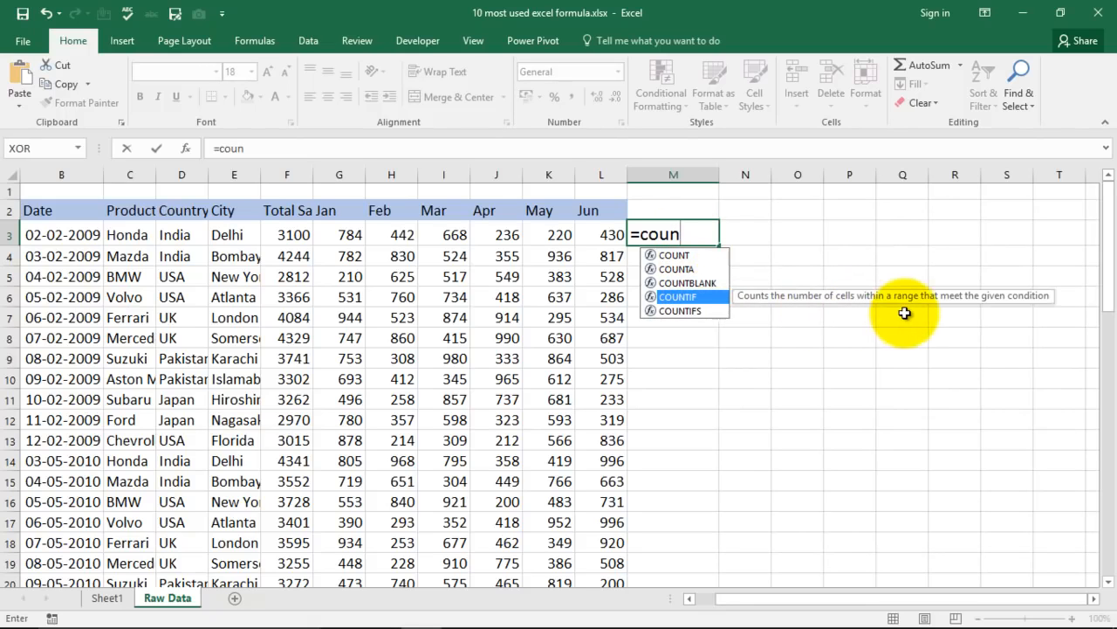
key(Tab)
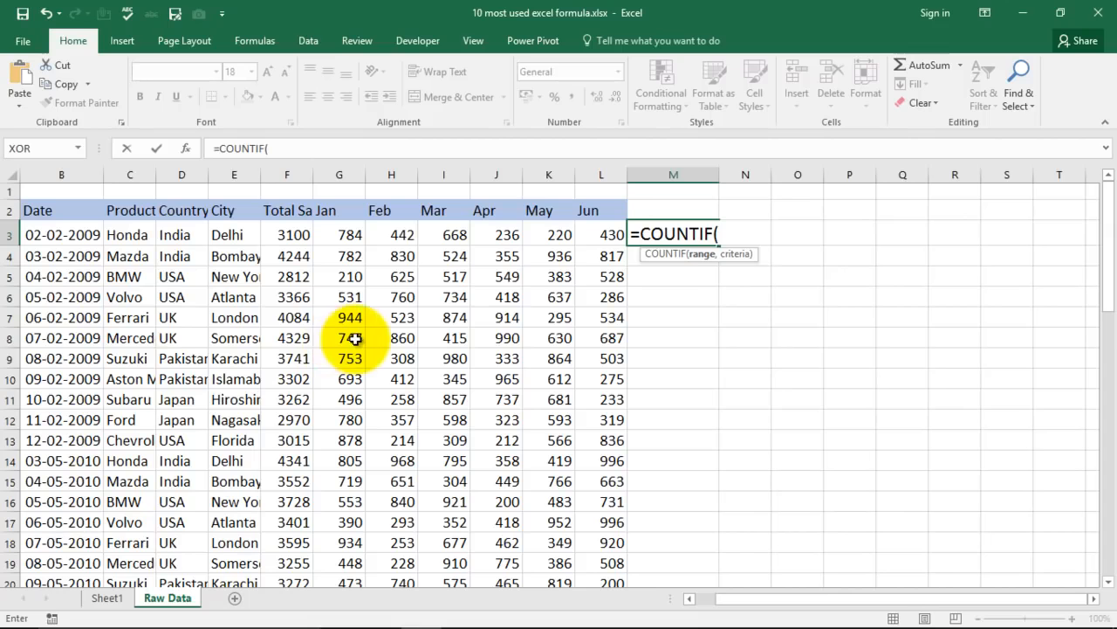
drag(131, 242, 127, 347)
drag(127, 422, 136, 544)
text(,)
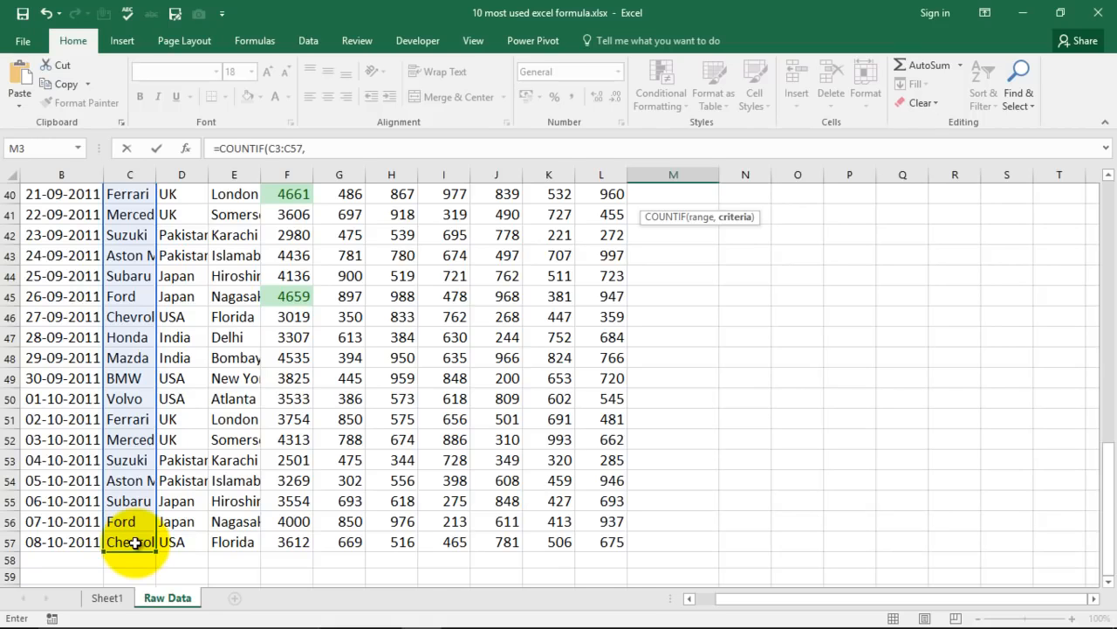
- Complete the COUNTIF formula with "BMW" as the criteria and check its result in M3
click(324, 149)
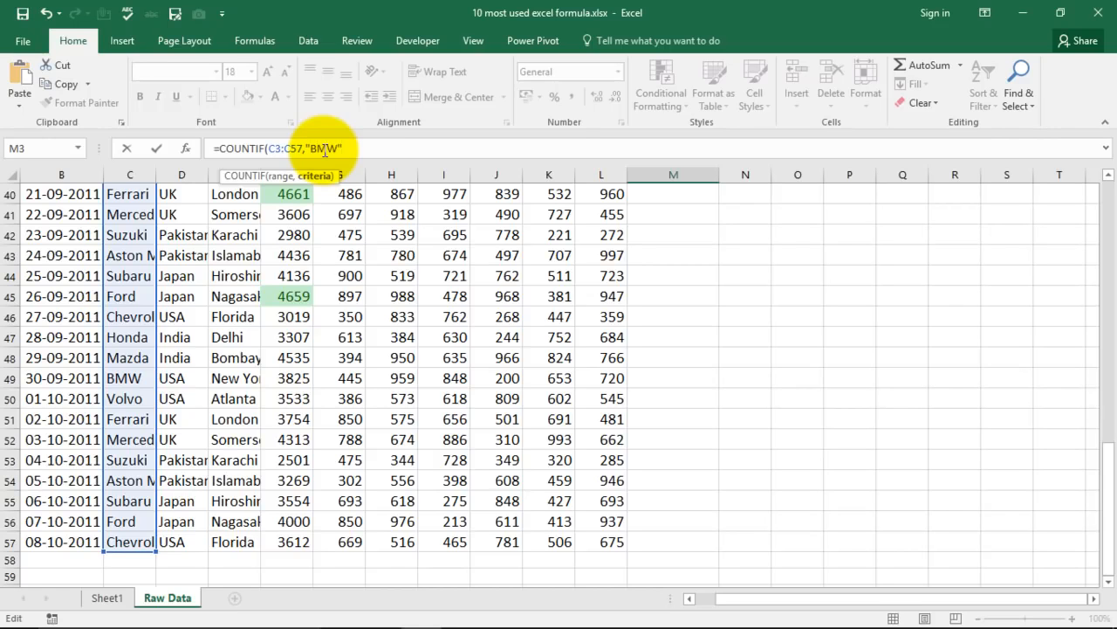
key(Return)
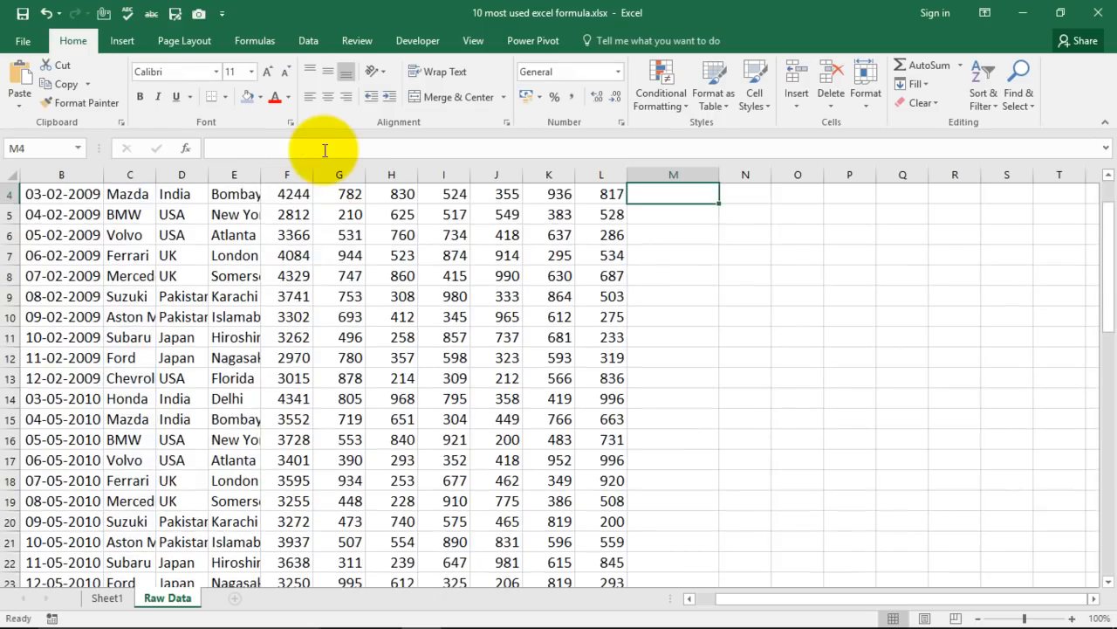
scroll(780, 242, up, 1)
click(696, 232)
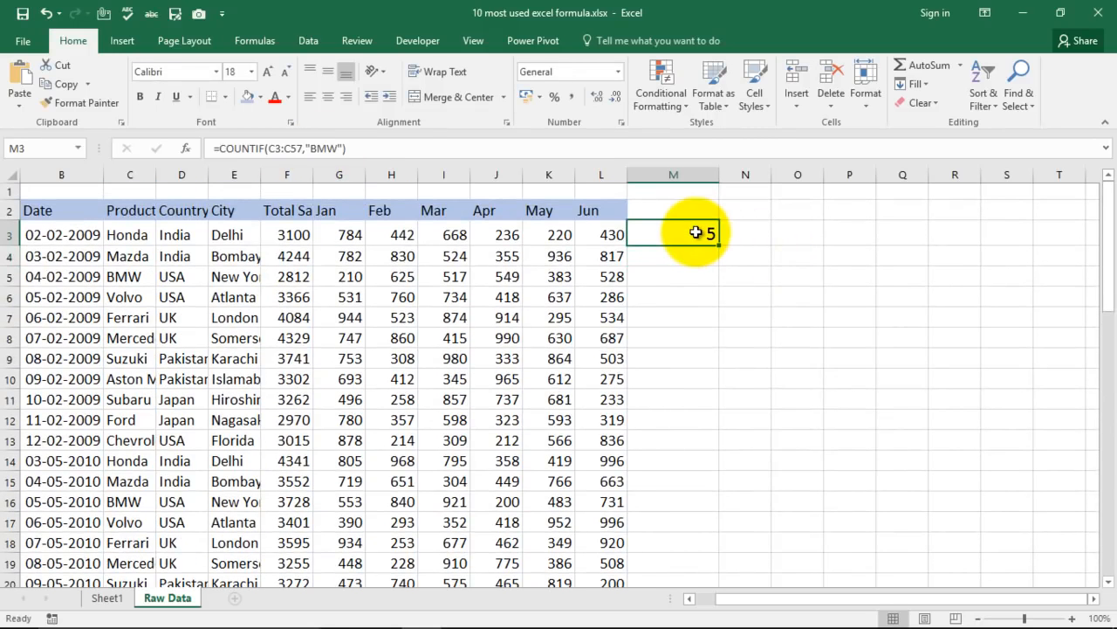
- Enter Volvo in O2 as the product name to count
click(797, 215)
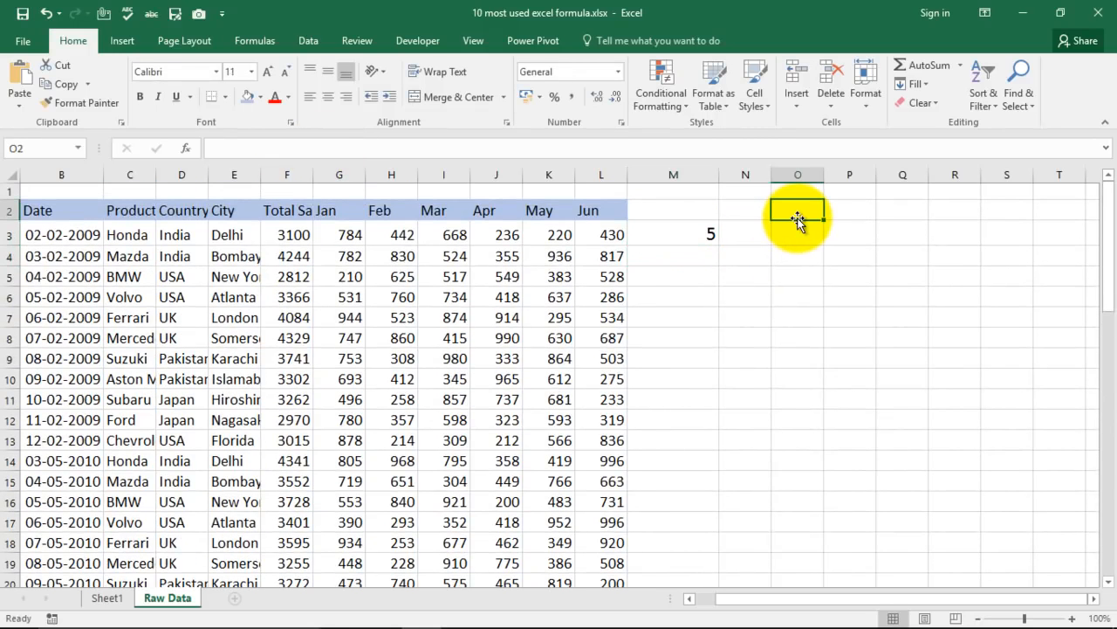
text(Volvo)
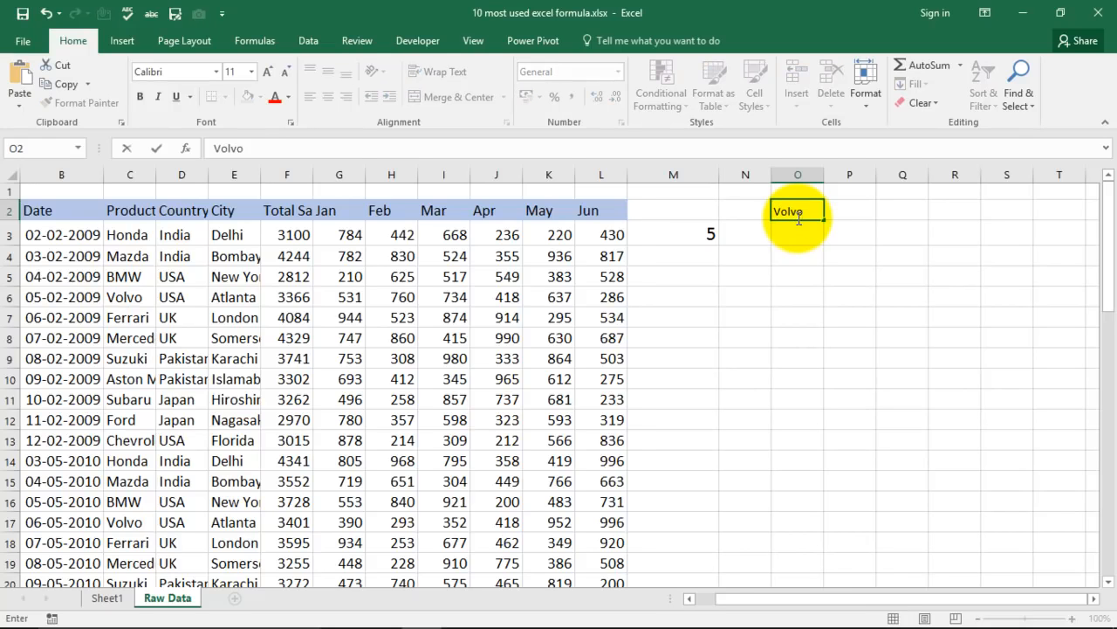
key(Return)
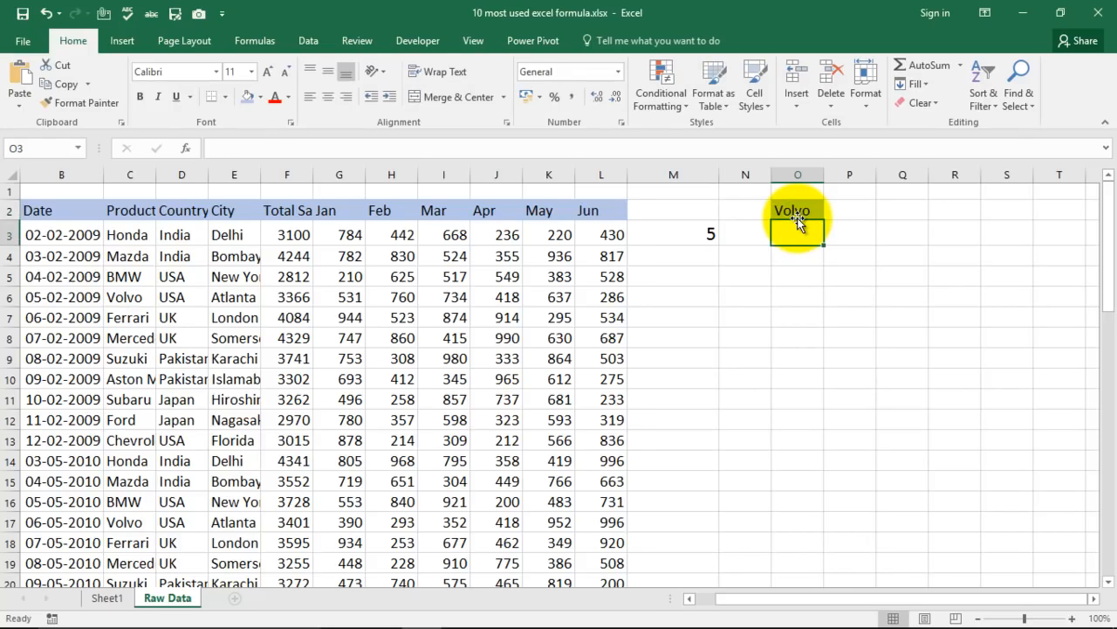
- Enter a COUNTIF formula in O3 that counts the products in C3:C57 matching cell O2
text(=coun)
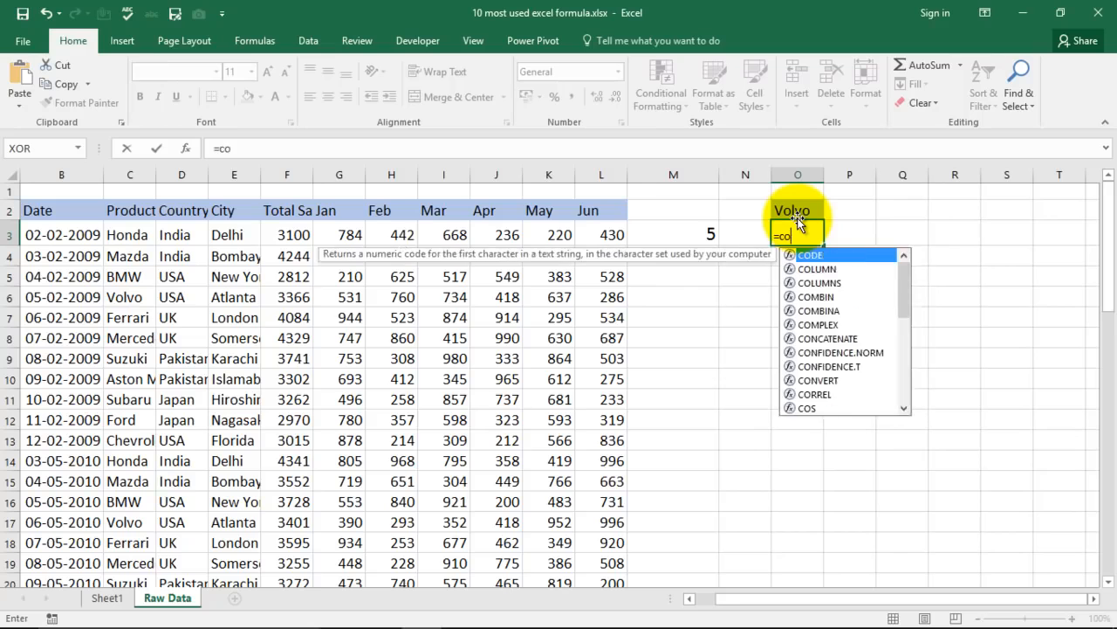
key(Down)
key(Down)
key(Down)
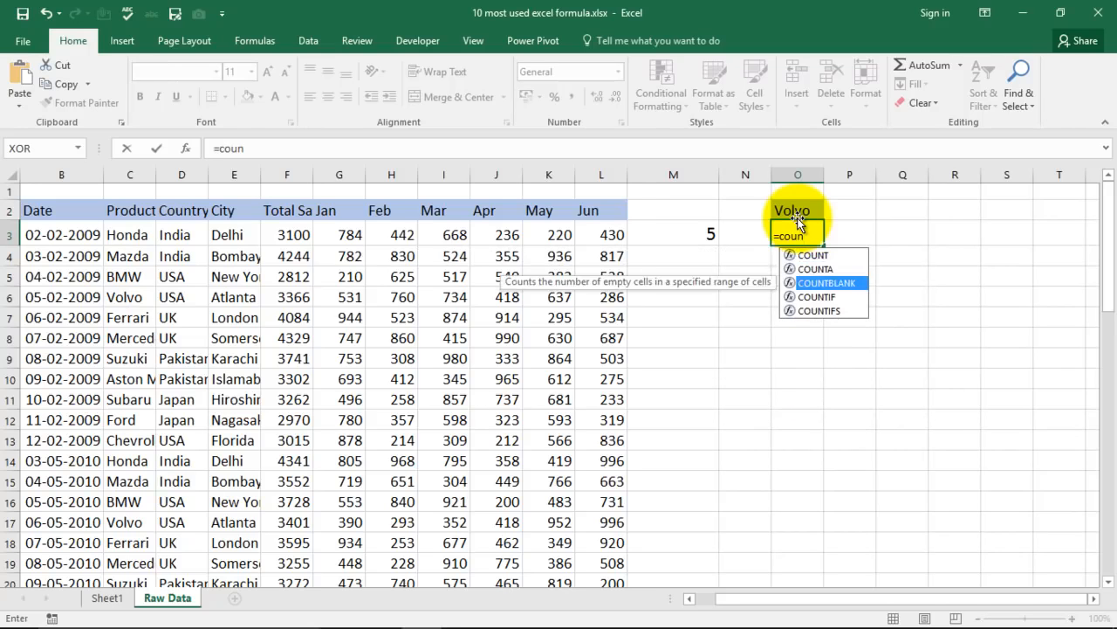
key(Tab)
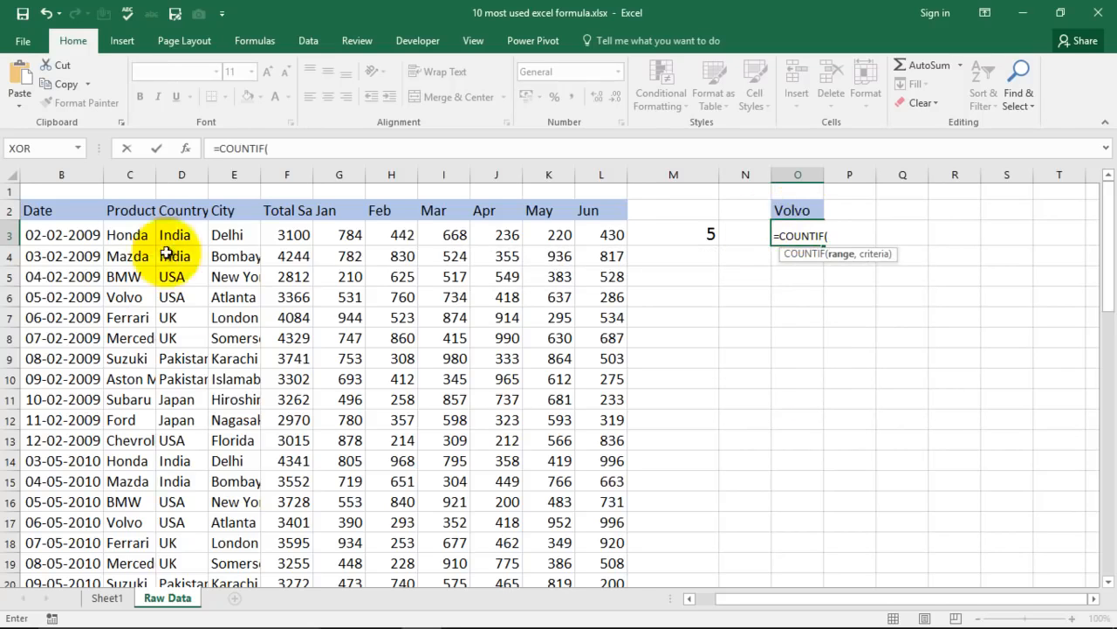
click(133, 234)
key(ctrl+shift+Down)
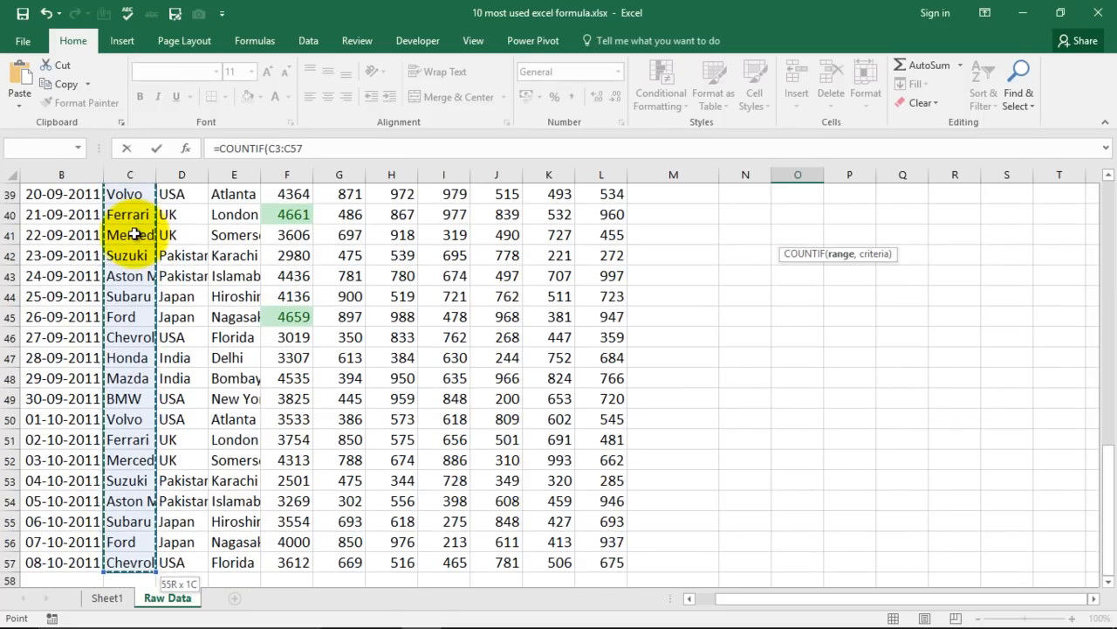
text(,)
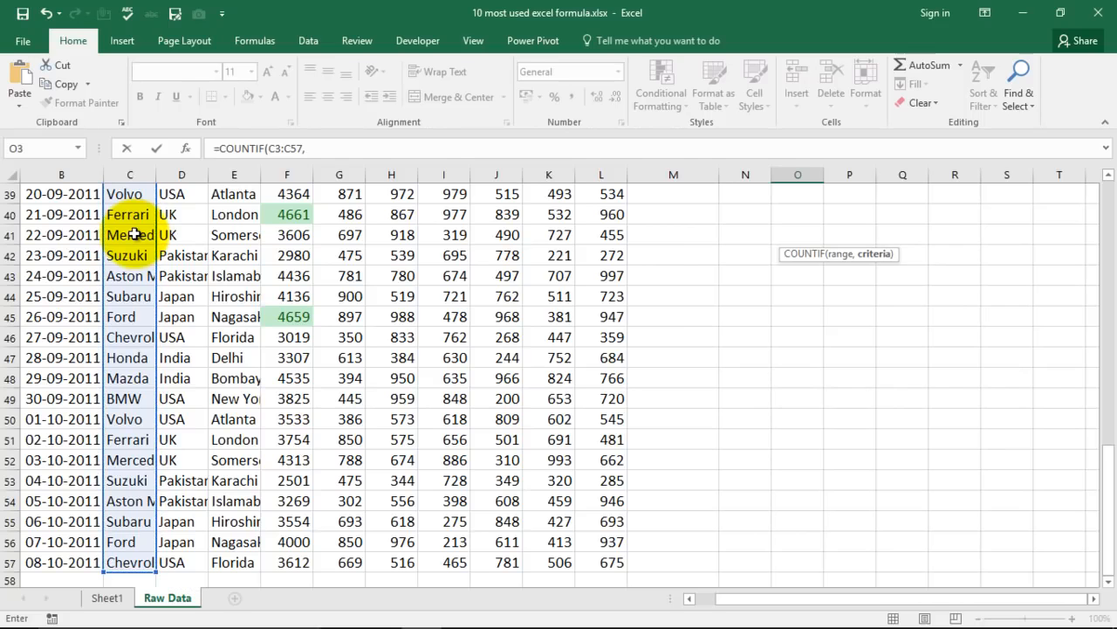
scroll(777, 350, up, 13)
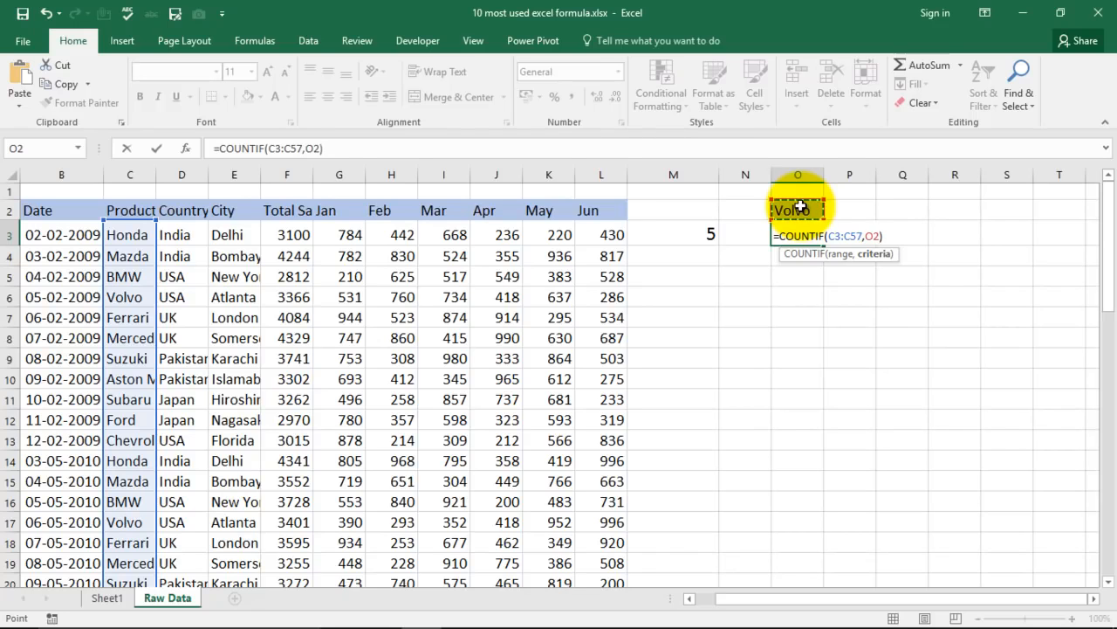
key(Return)
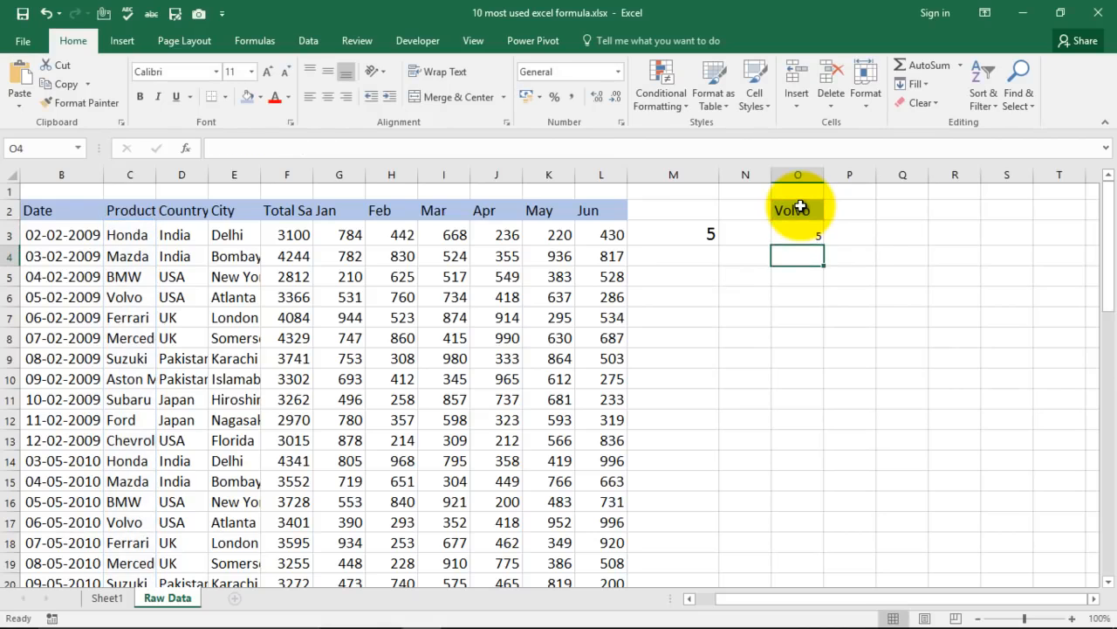
key(Up)
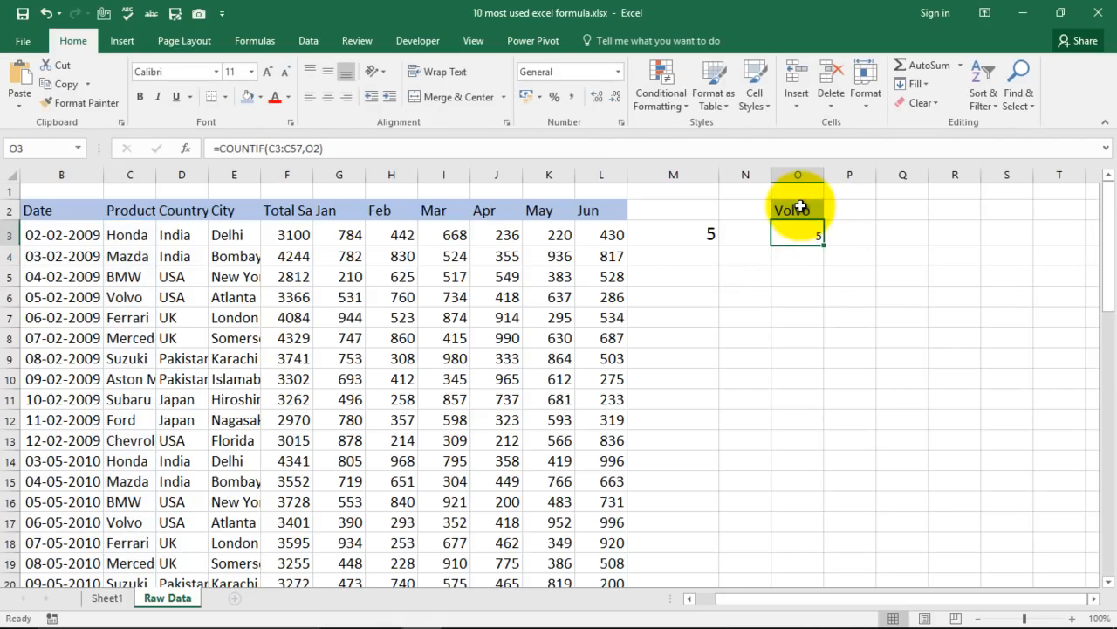
- Change the product in C4 to Volvo to test the COUNTIF formula in O3, and enlarge the font of O3
click(127, 278)
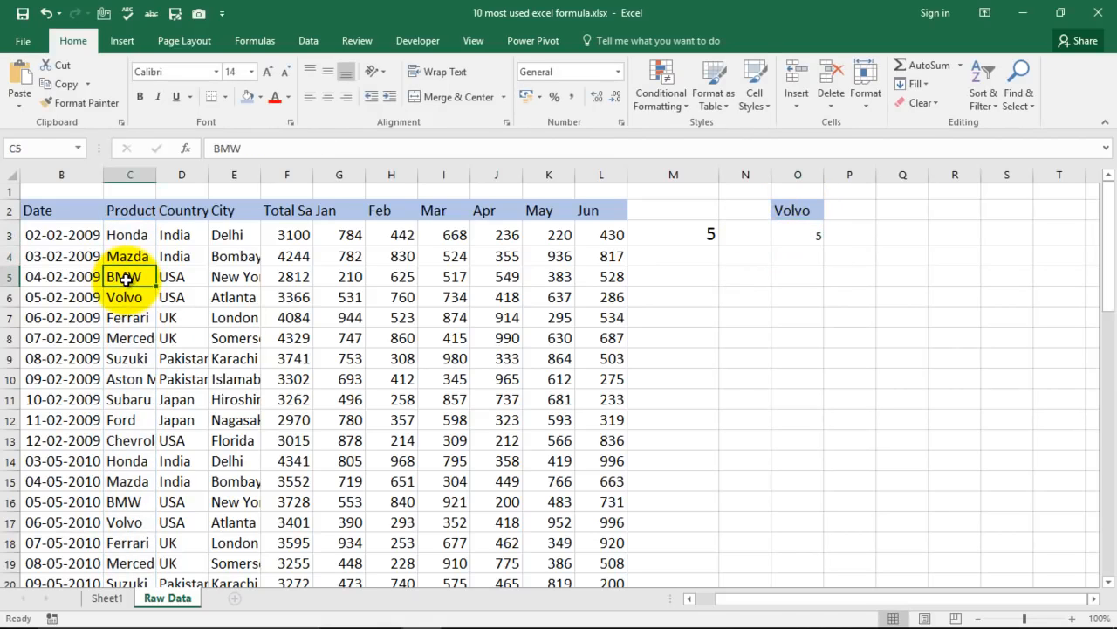
click(136, 250)
text(Volvo)
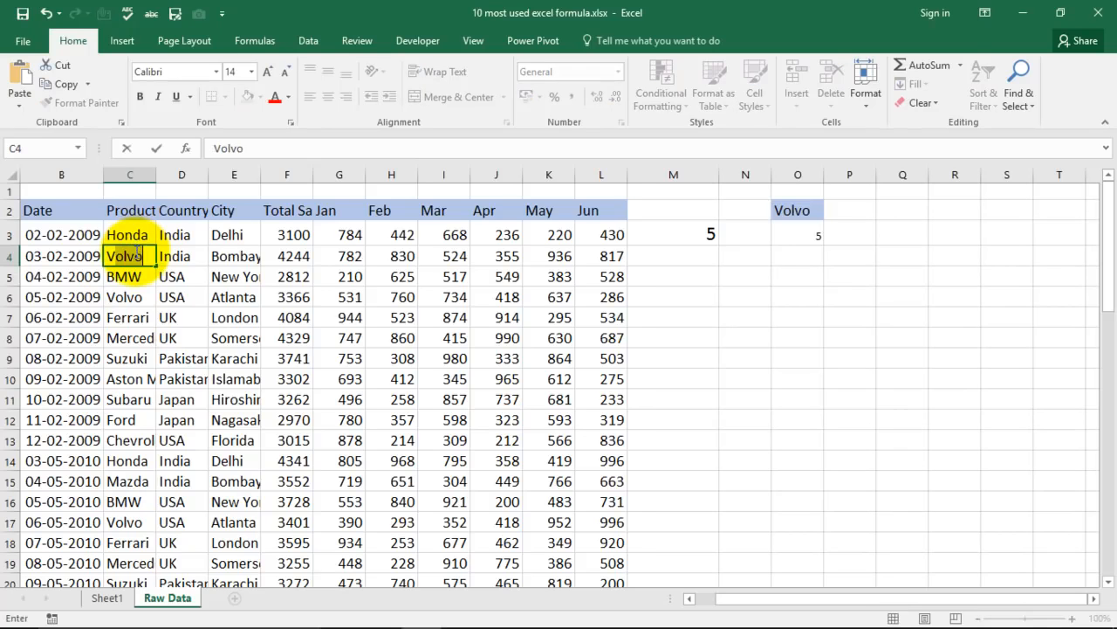
key(Return)
click(795, 234)
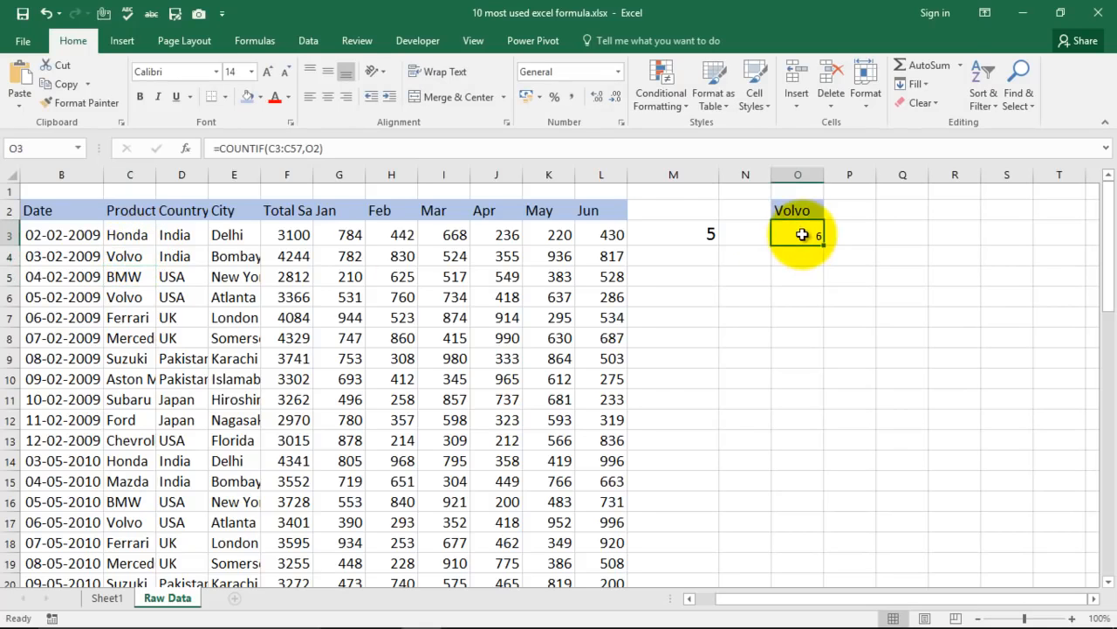
click(266, 71)
click(744, 322)
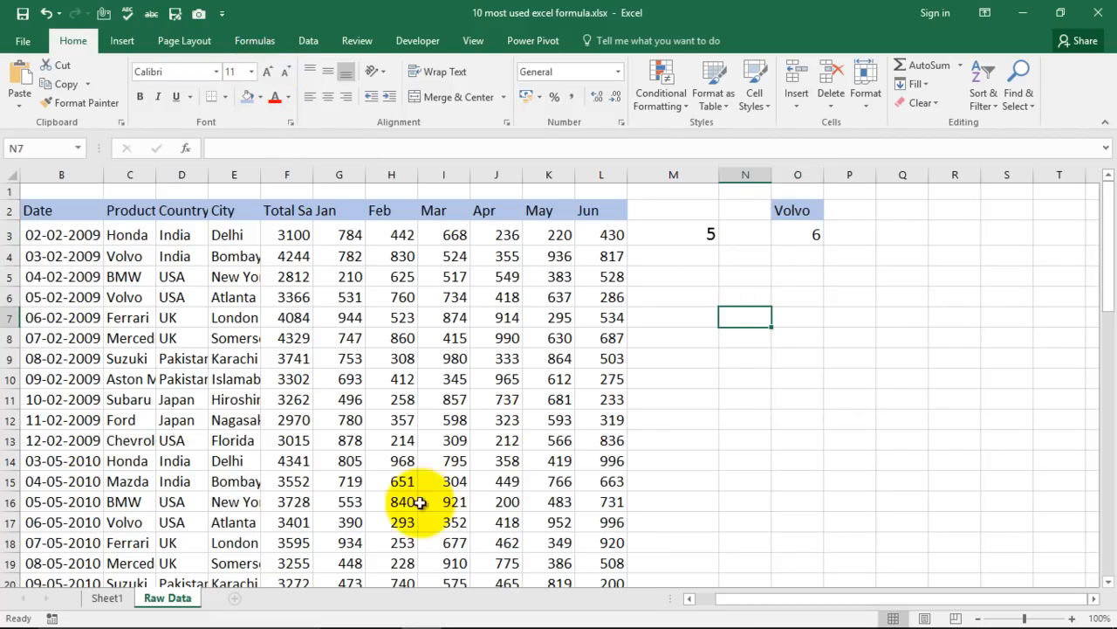
- Clear all contents and formatting from the Volvo count cells O2:O3
drag(743, 211, 816, 237)
click(843, 295)
click(789, 209)
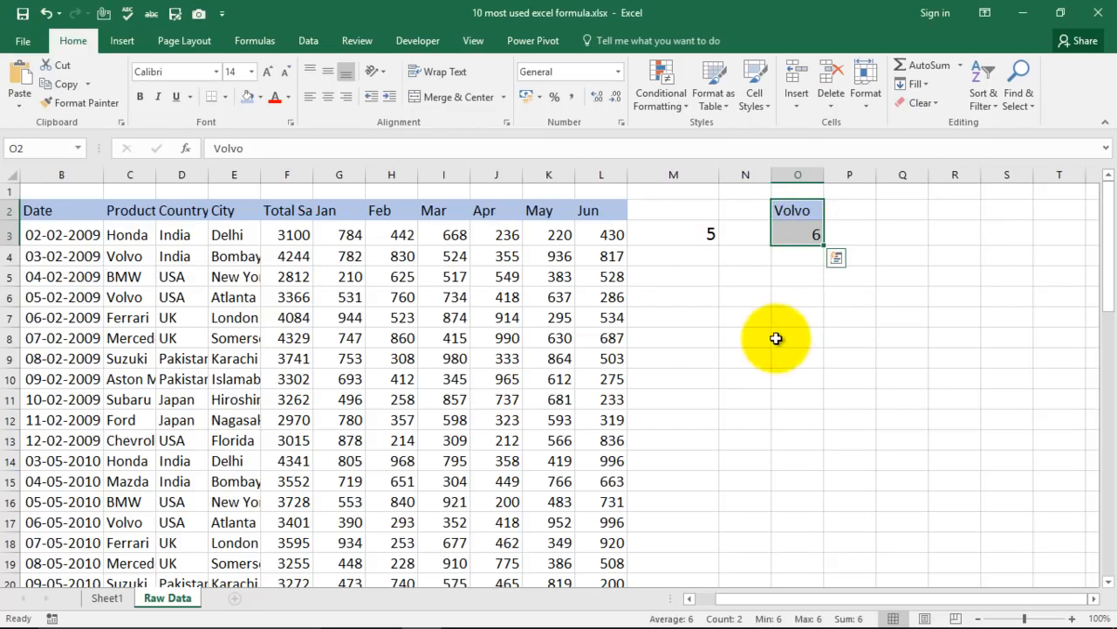
click(936, 106)
click(934, 123)
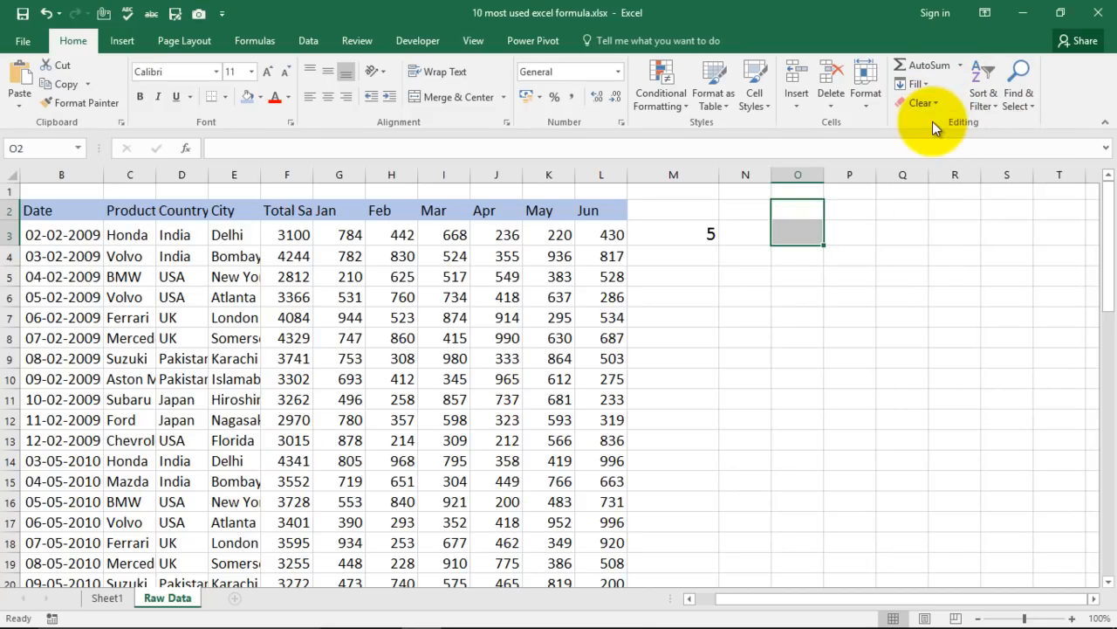
click(893, 228)
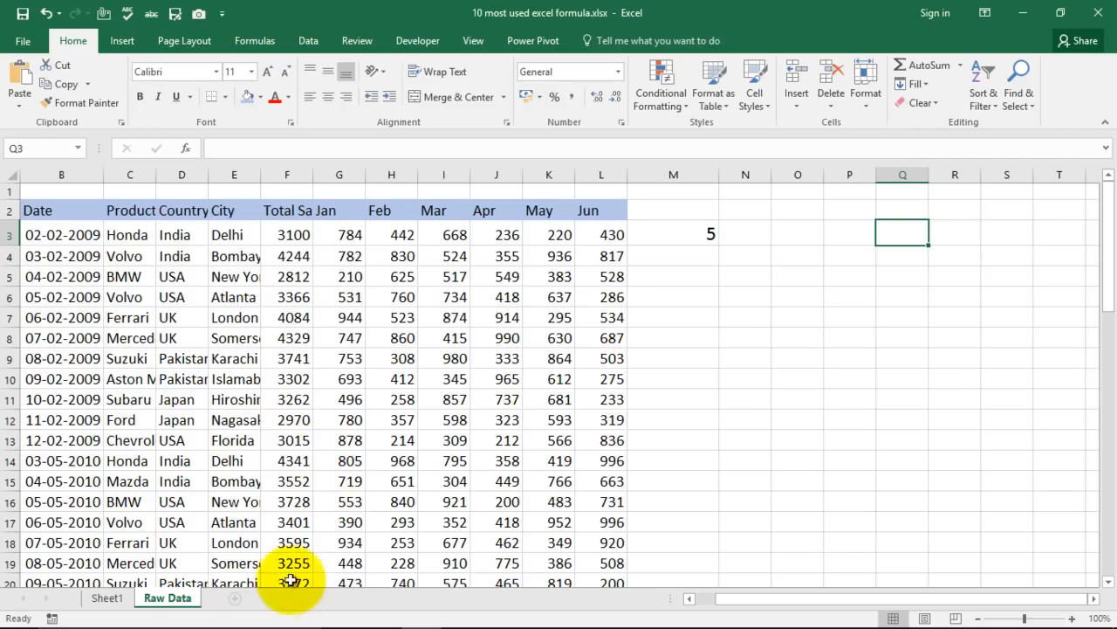
- Select the Vlookup Formula entry on Sheet1, and clear the COUNTIF formula from M3 on Raw Data
click(108, 598)
click(636, 358)
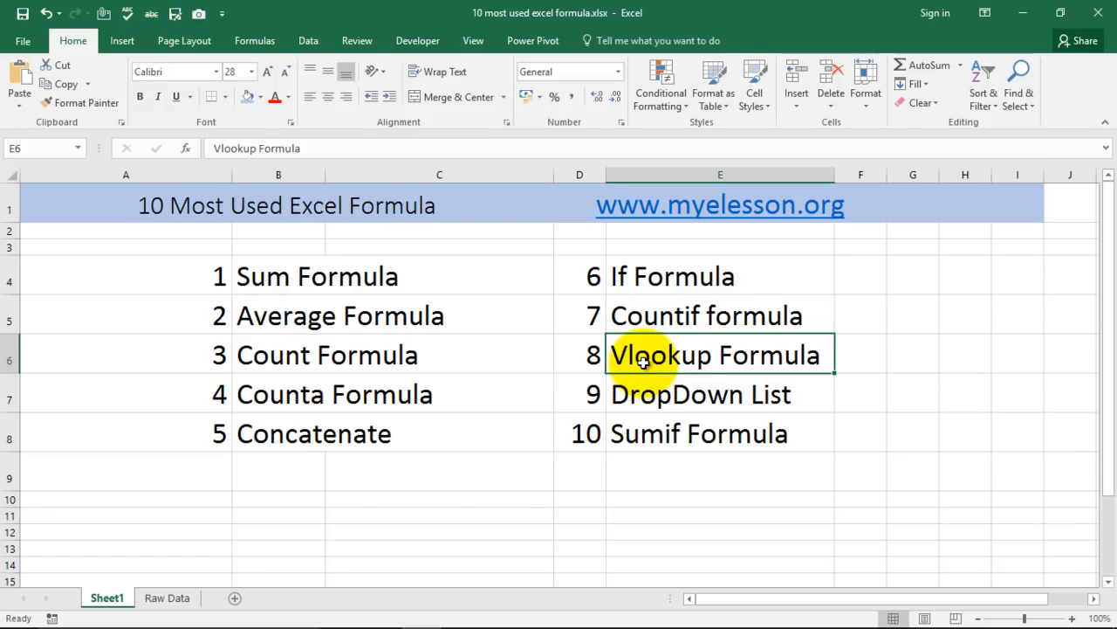
click(167, 598)
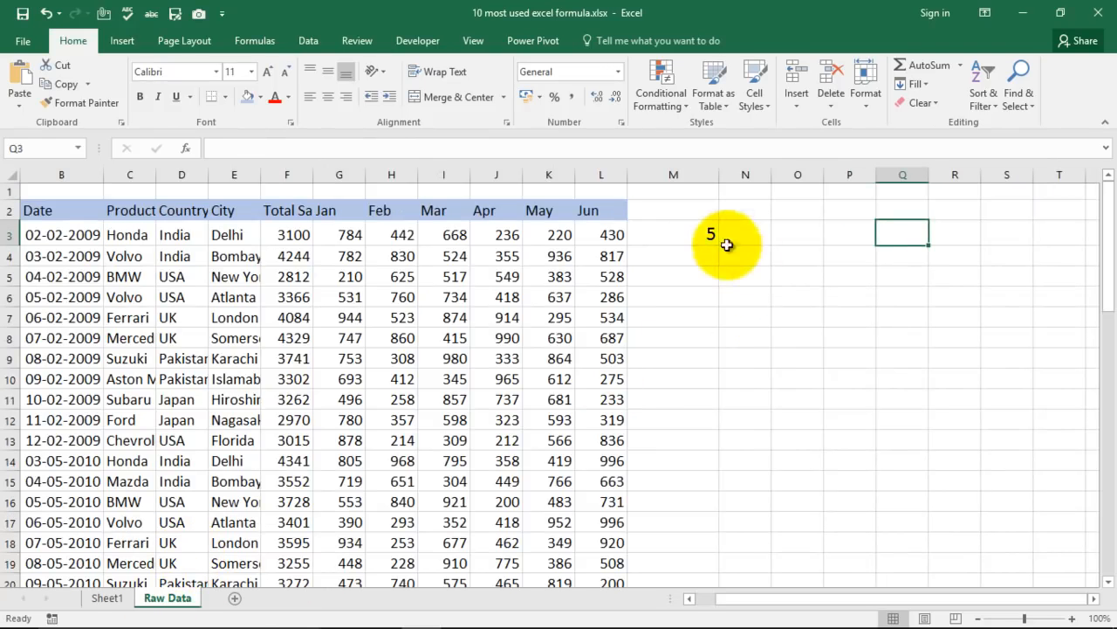
click(705, 234)
key(Delete)
key(Right)
key(Right)
key(Left)
key(Left)
key(Left)
key(Left)
key(Left)
key(Left)
key(Left)
key(Left)
key(Left)
key(Left)
key(Left)
key(Left)
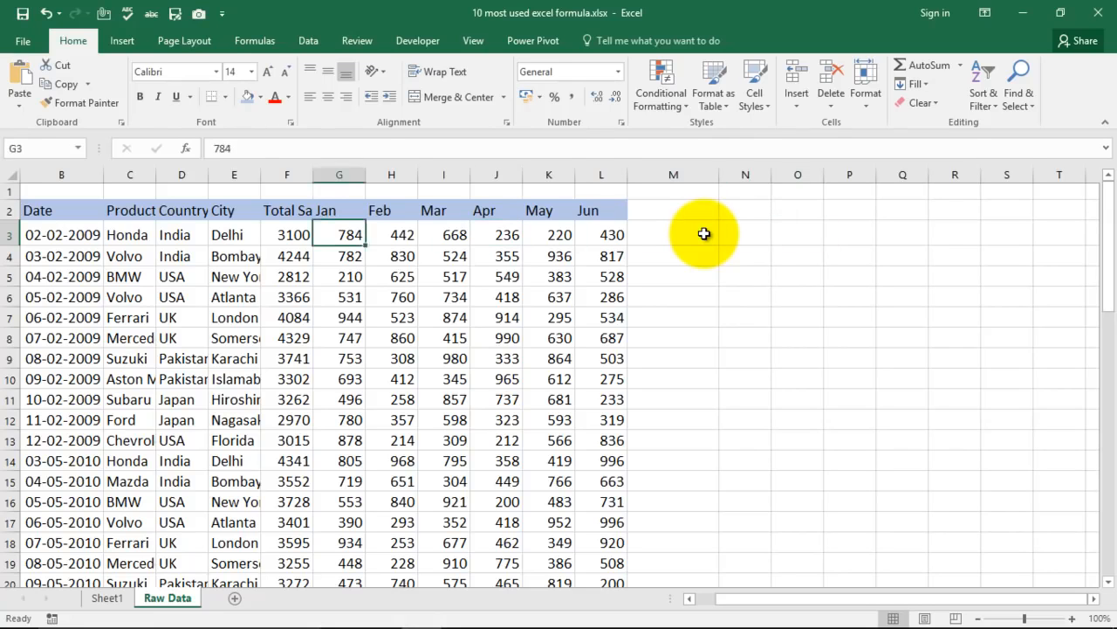
- Copy the product names in C3:C8 and paste them into the empty cells starting at O3
key(shift+Down)
key(shift+Down)
key(shift+Down)
key(shift+Down)
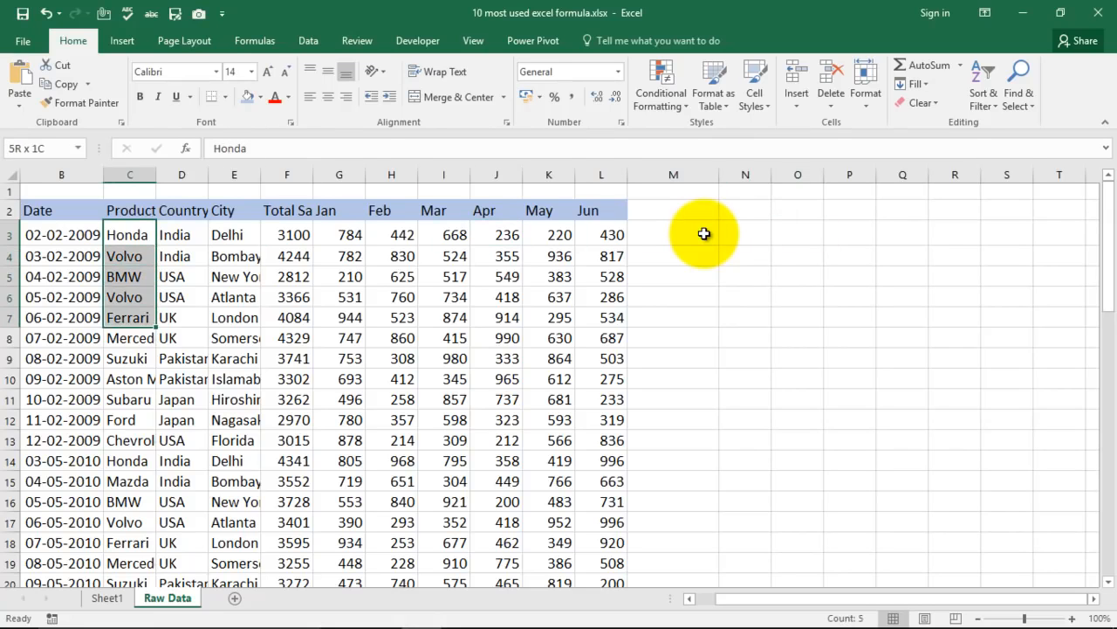
key(shift+Down)
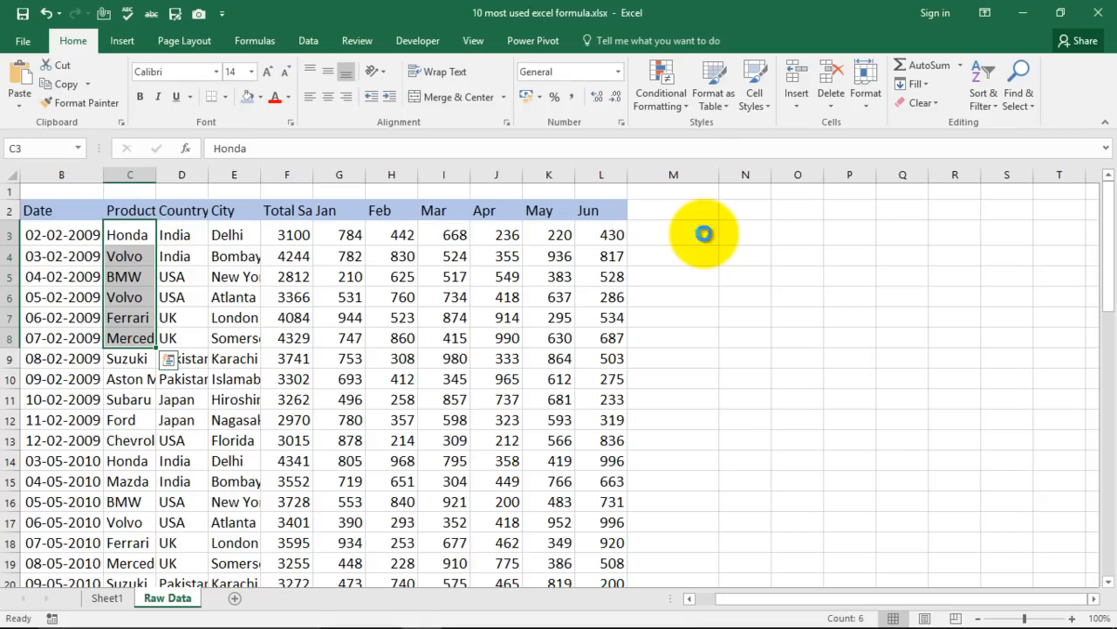
key(ctrl+c)
key(Right)
key(Right)
key(Right)
key(Right)
key(Right)
key(Right)
key(Right)
key(Right)
key(Right)
key(Right)
key(Right)
key(Right)
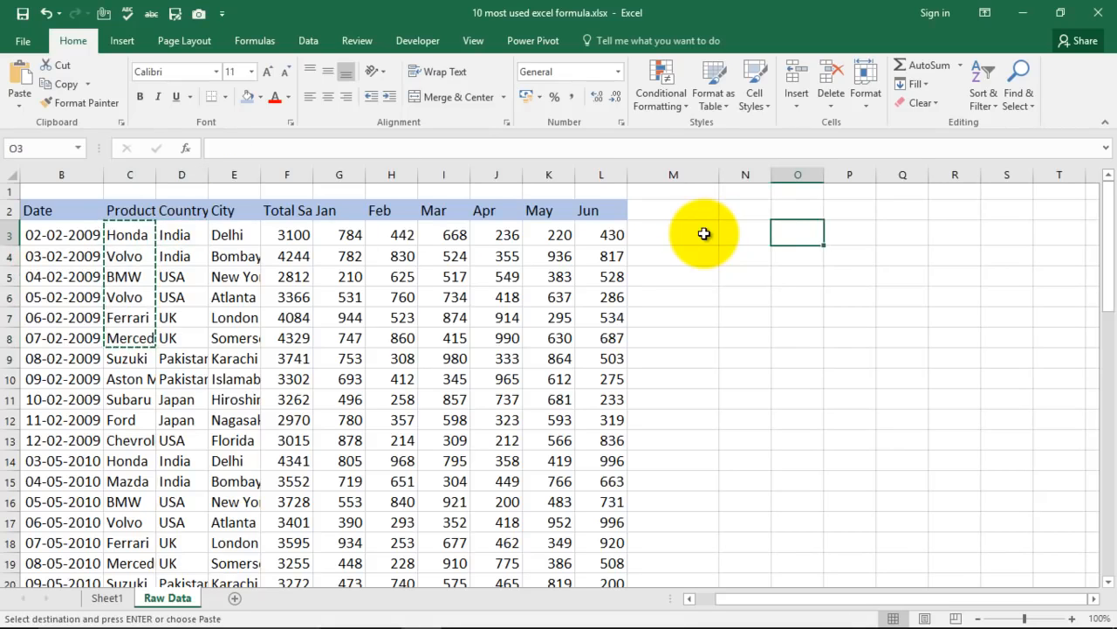
key(ctrl+v)
key(Right)
key(Left)
key(Right)
key(Right)
key(Left)
key(Left)
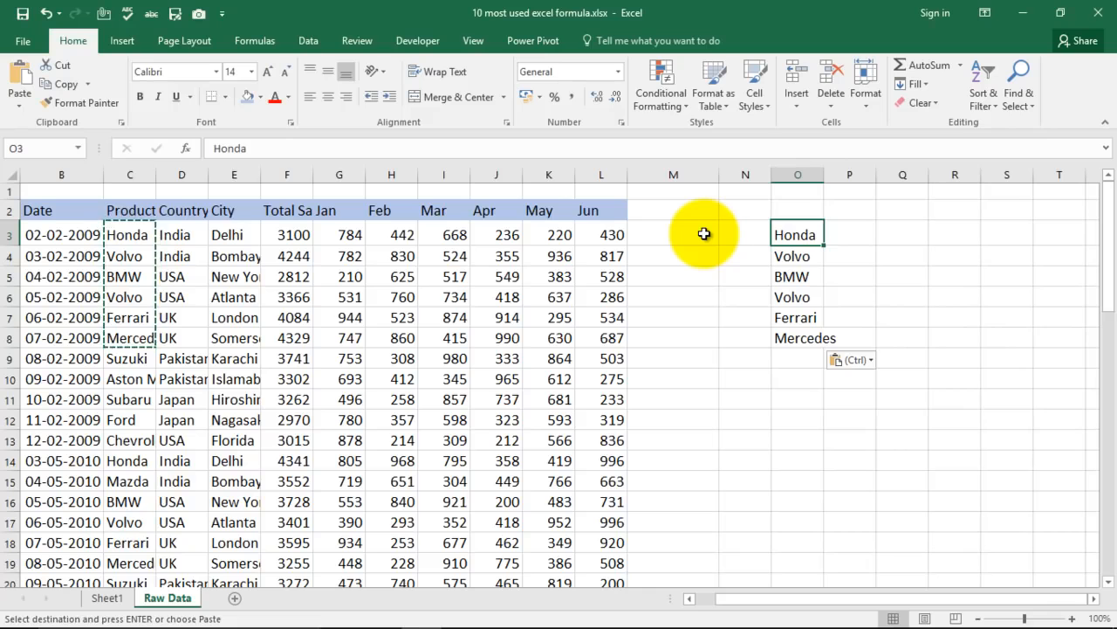
- Clear the copied product names from O4:O8, keeping only Honda in O3
key(Right)
key(Right)
key(Left)
key(Left)
key(Right)
key(Right)
key(Right)
key(Left)
key(Left)
key(Left)
key(Down)
key(shift+Down)
key(shift+Down)
key(shift+Down)
key(shift+Down)
key(Delete)
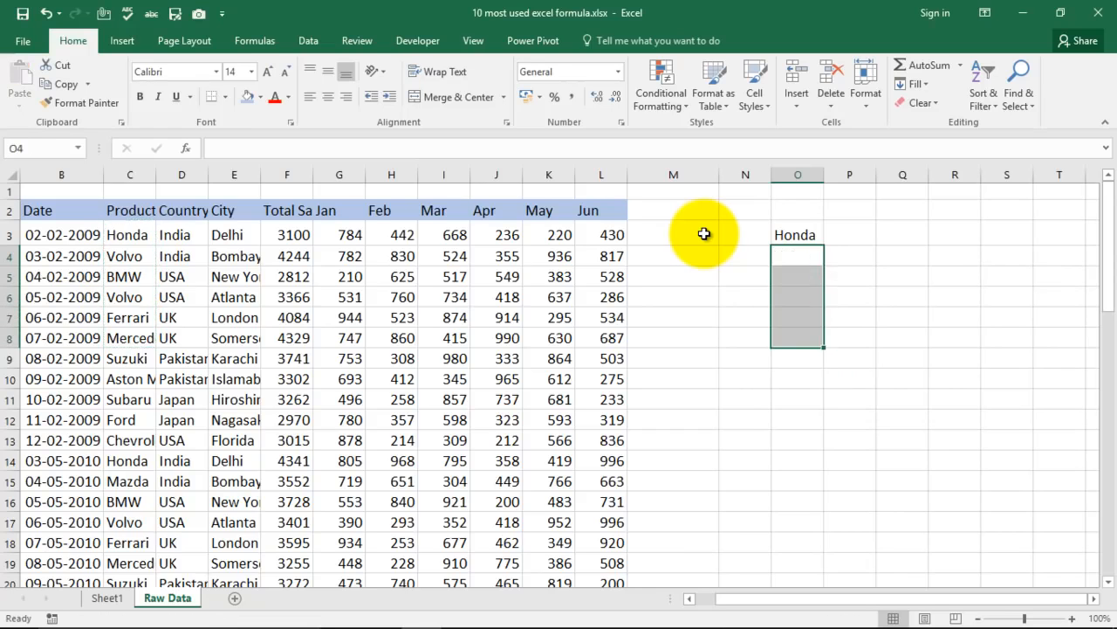
- Enter the headings Car Name in O2 and TotalSales in P2, and widen both columns to fit them
key(Up)
key(Right)
key(Right)
key(Left)
key(Left)
key(Up)
text(Car)
key(Tab)
text(TotalSales)
key(Return)
drag(824, 175, 911, 175)
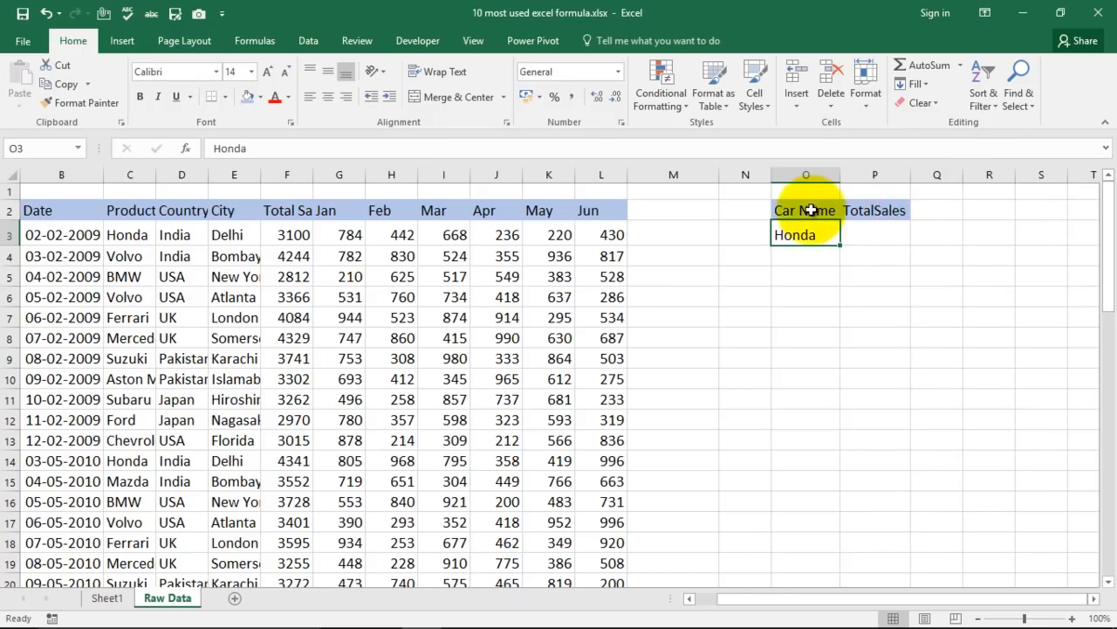
- Enlarge the font of O2:P3 to 18 and widen columns O and P to fit the text
drag(823, 213, 866, 235)
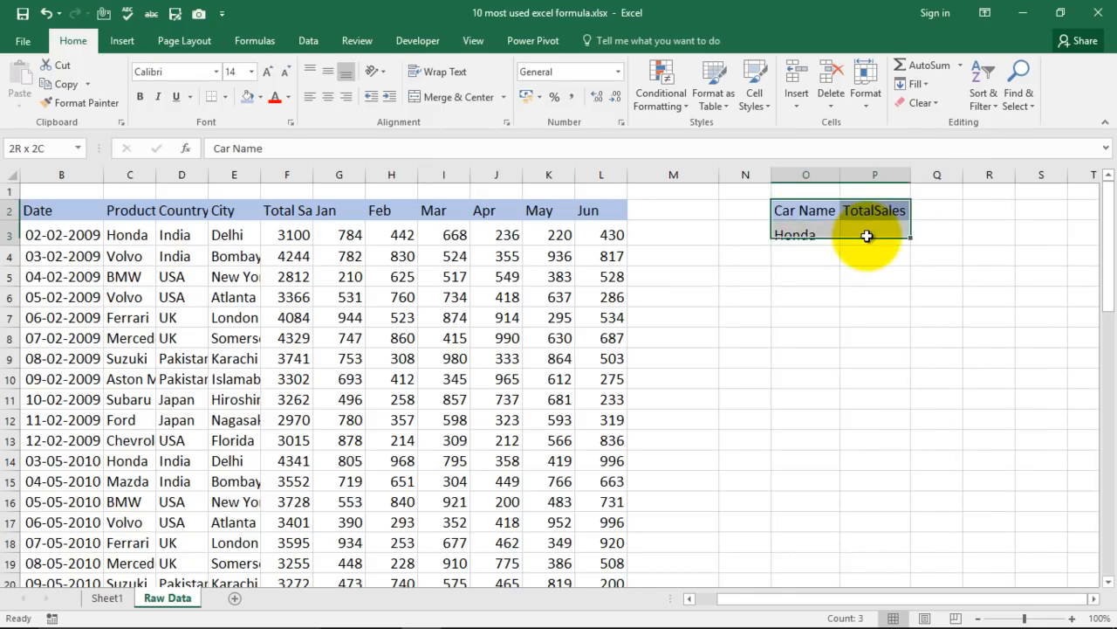
click(269, 77)
click(269, 77)
drag(841, 167, 860, 168)
double_click(929, 175)
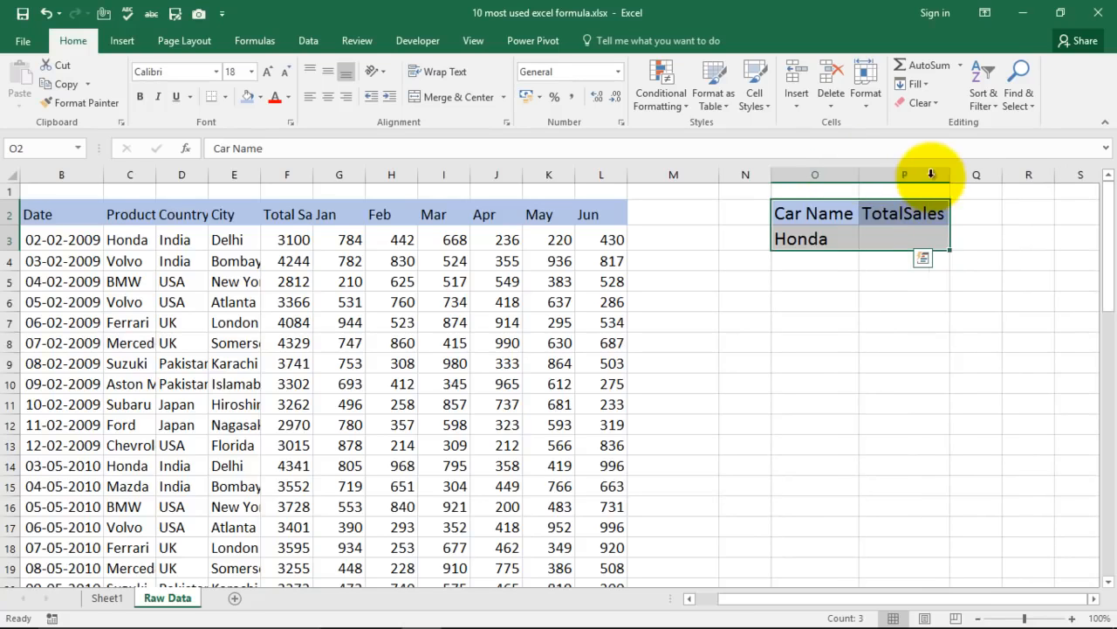
click(920, 317)
- Enter =VLOOKUP(O3,C2:F11,4,0) in P3 to look up the total sales of the car named in O3
click(913, 233)
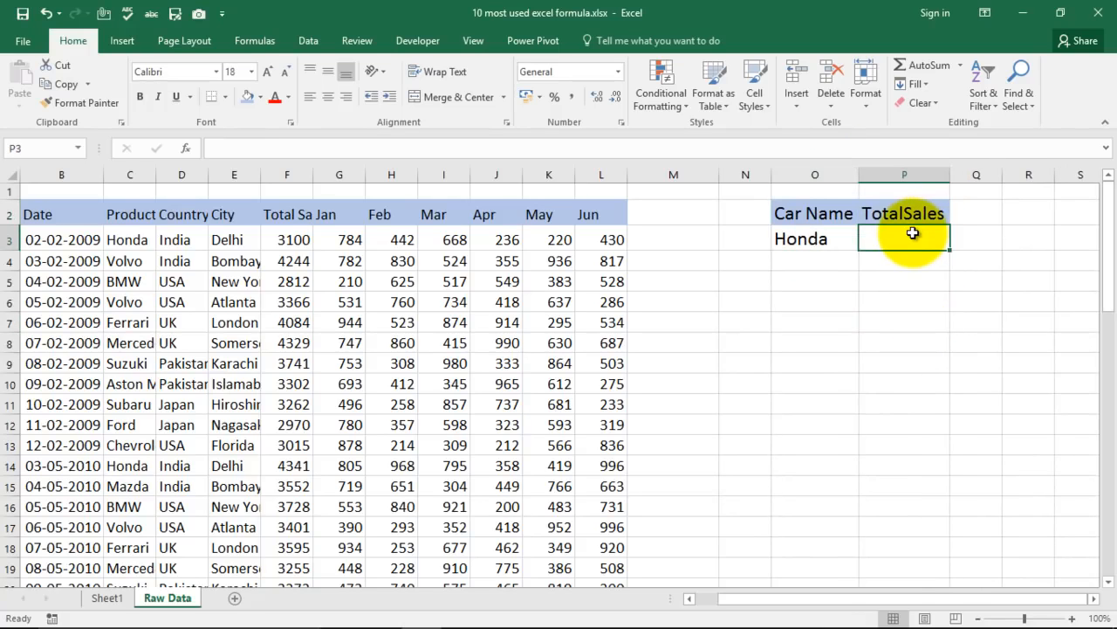
text(=)
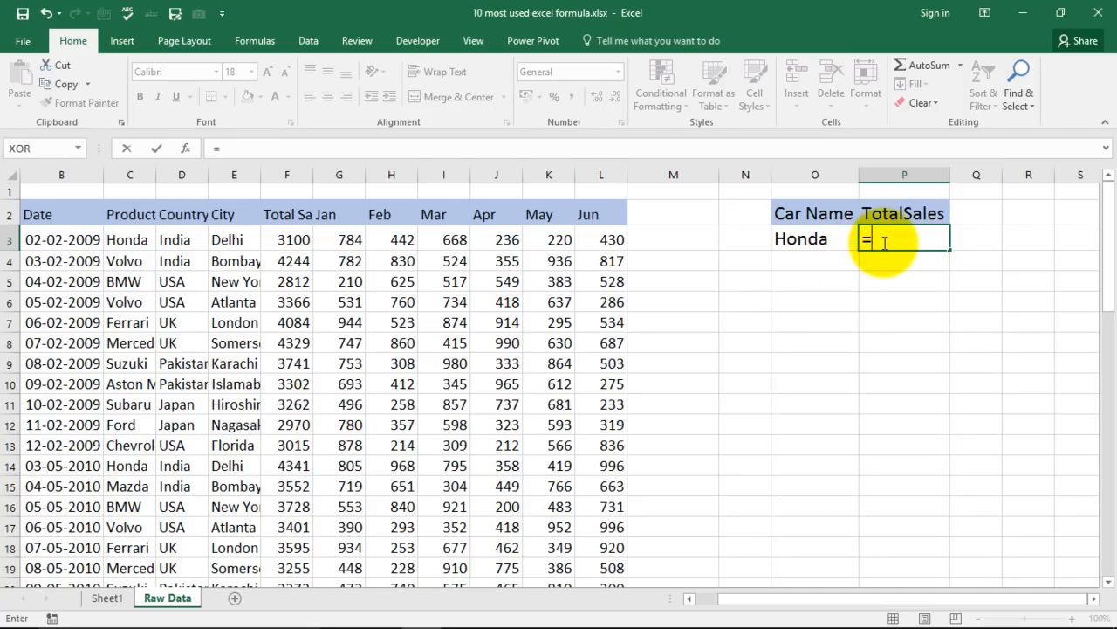
text(vl)
key(Tab)
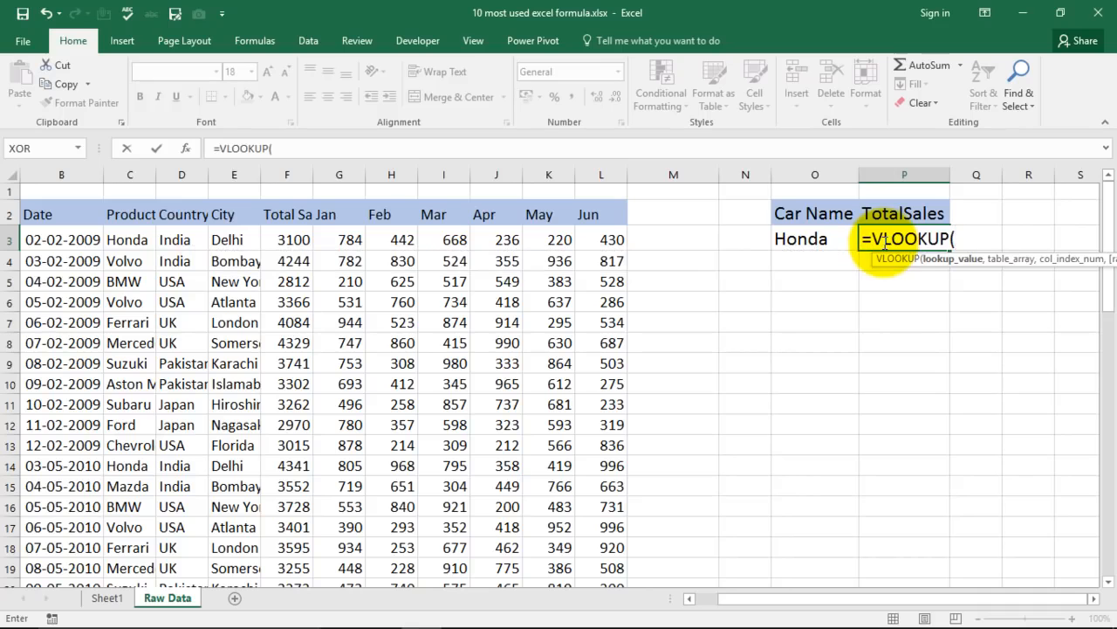
drag(990, 259, 803, 344)
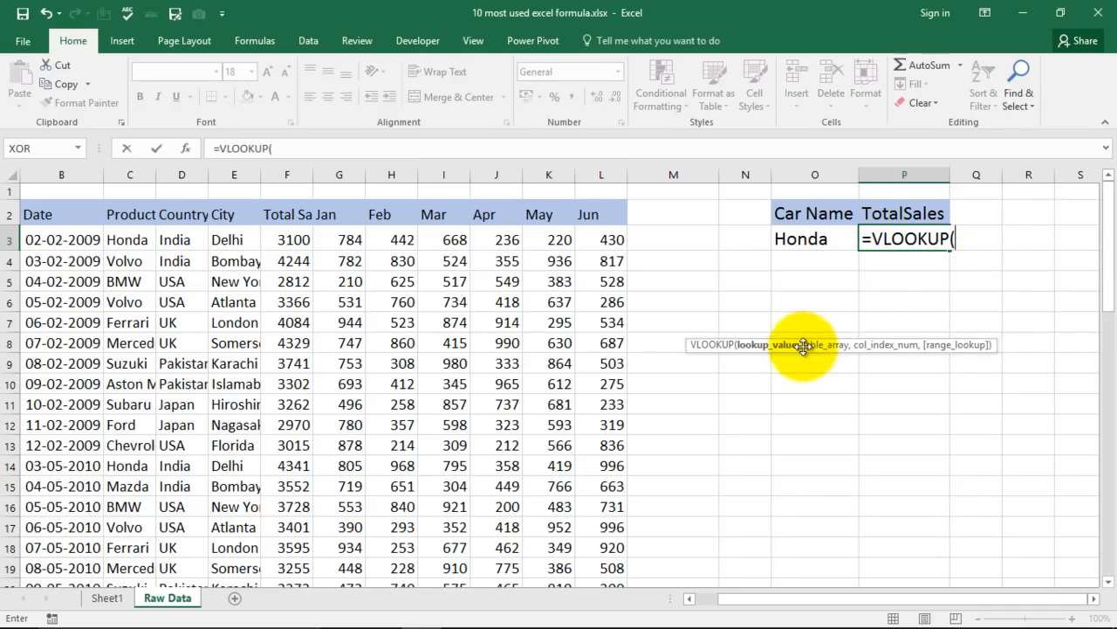
click(797, 238)
text(,)
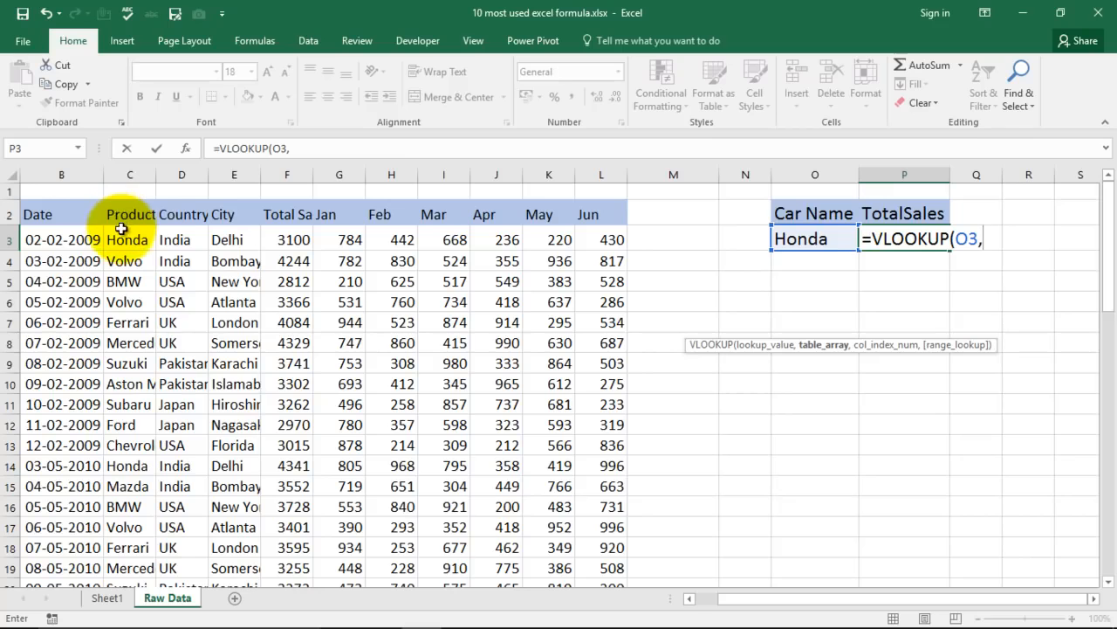
drag(121, 214, 279, 404)
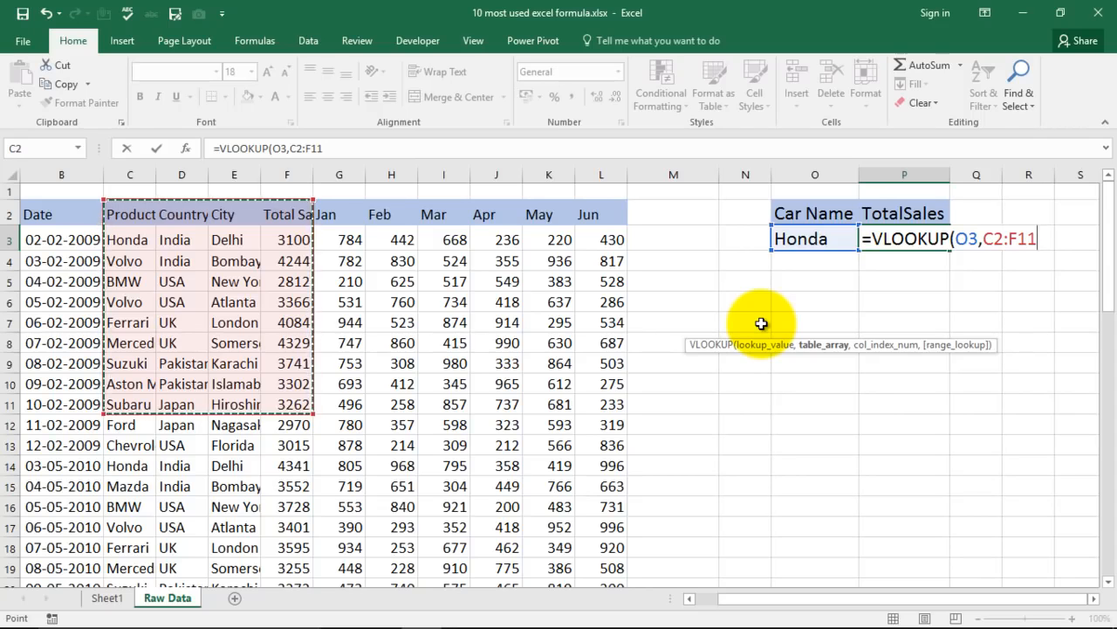
text(,)
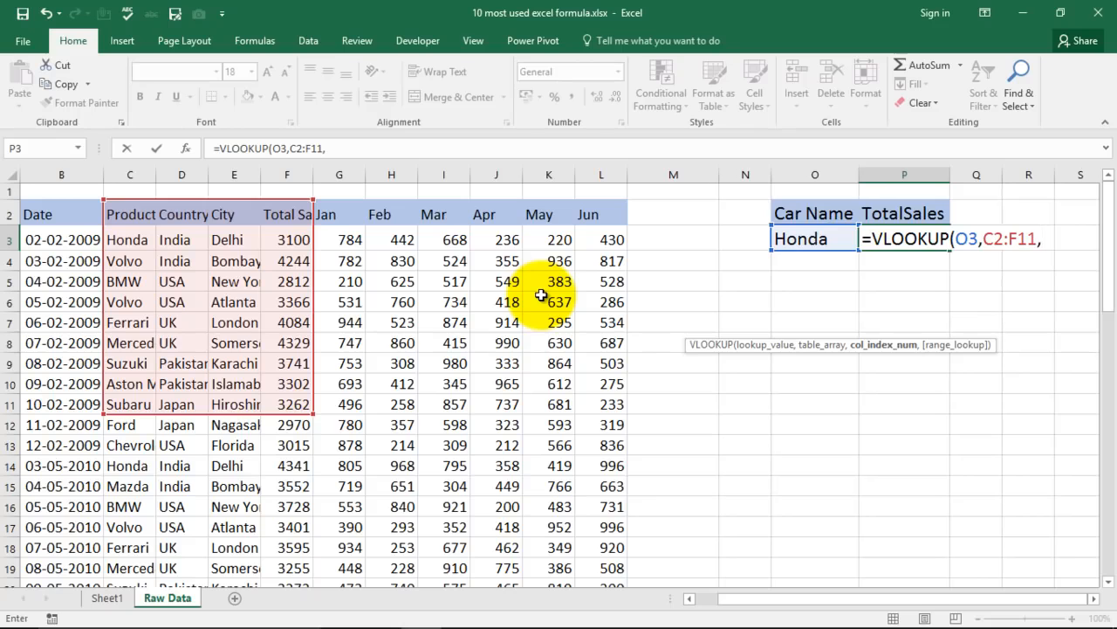
text(4,0)
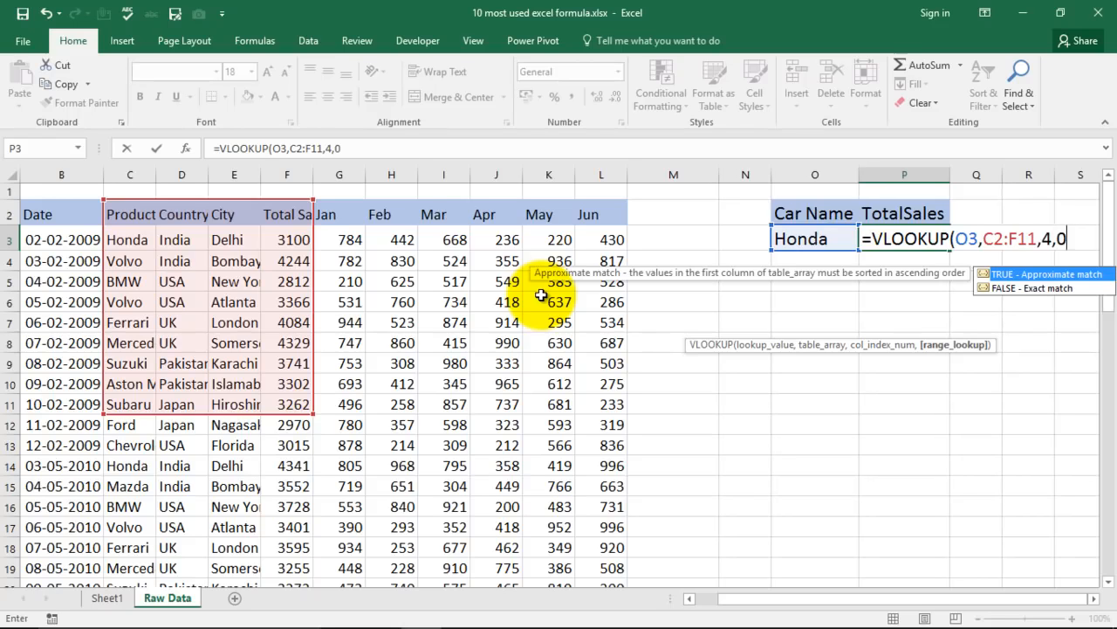
text())
key(Return)
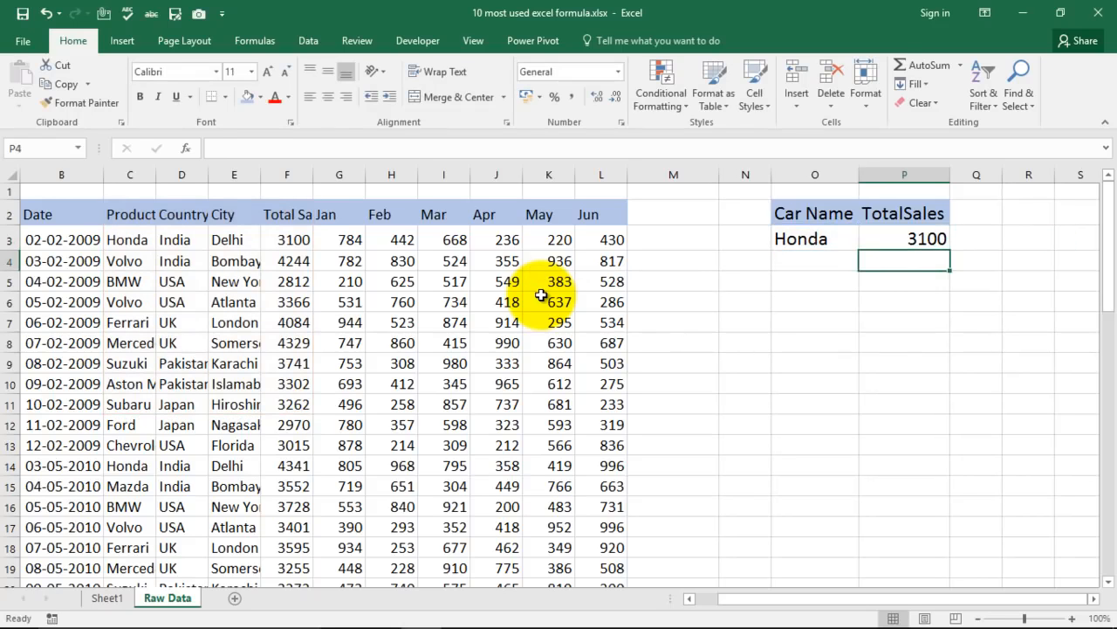
click(910, 240)
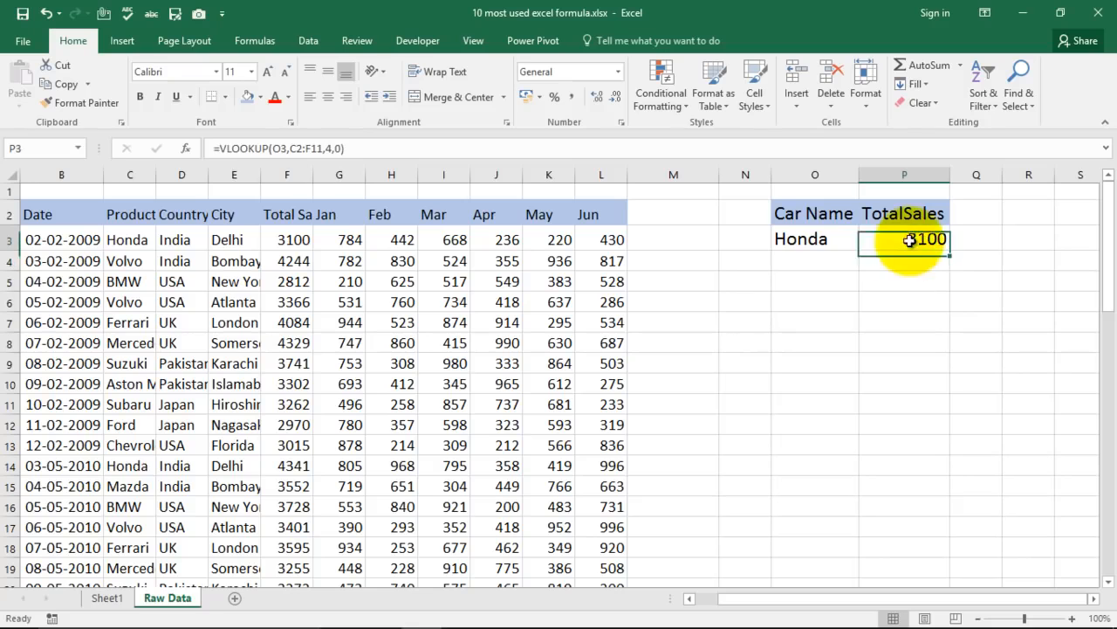
- Test the VLOOKUP formula by changing the car name in O3 first to Volvo and finally to BMW
click(820, 241)
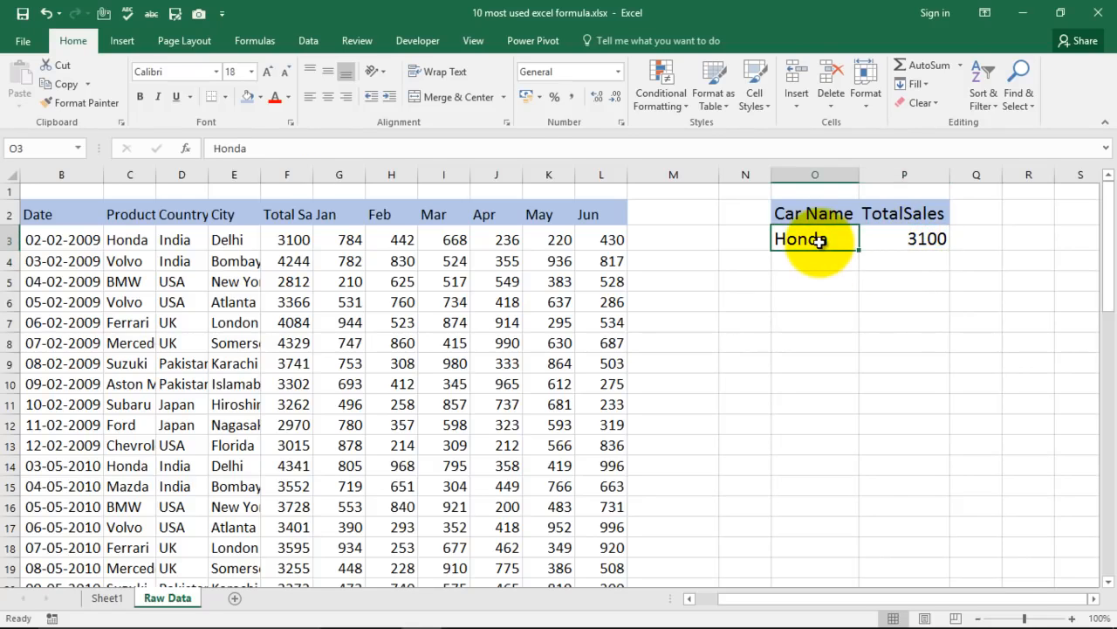
text(Volvo)
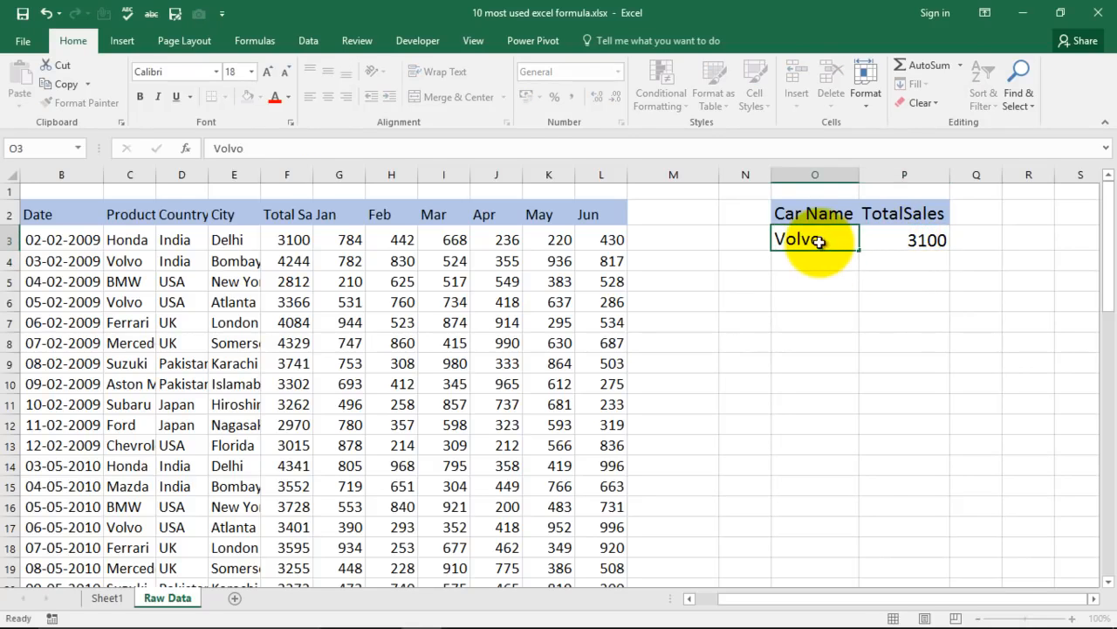
key(Return)
click(829, 236)
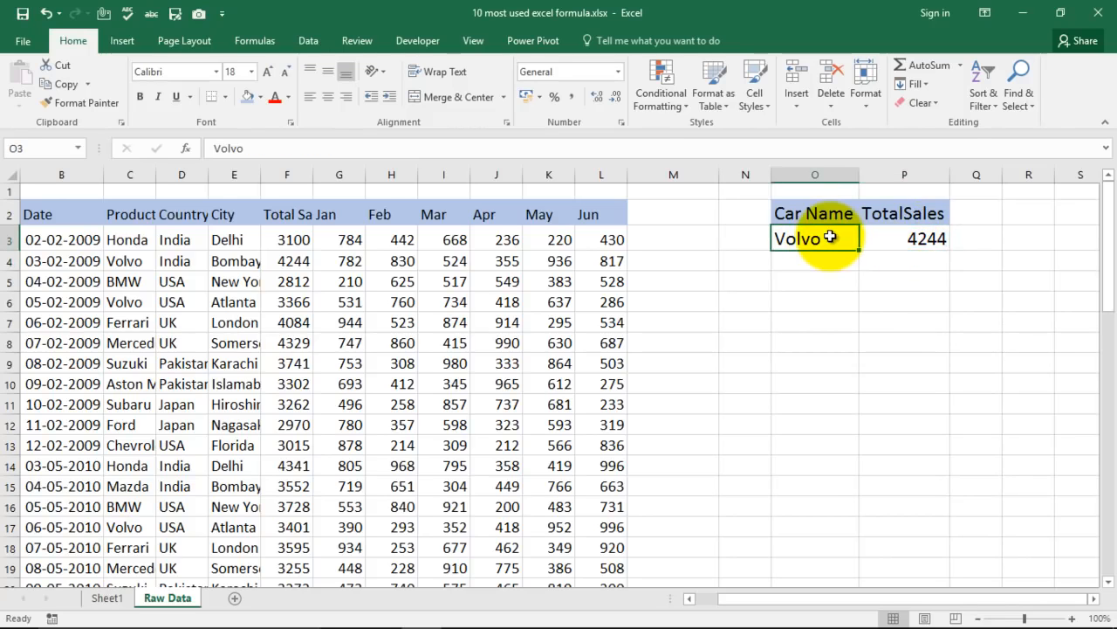
text(BMW)
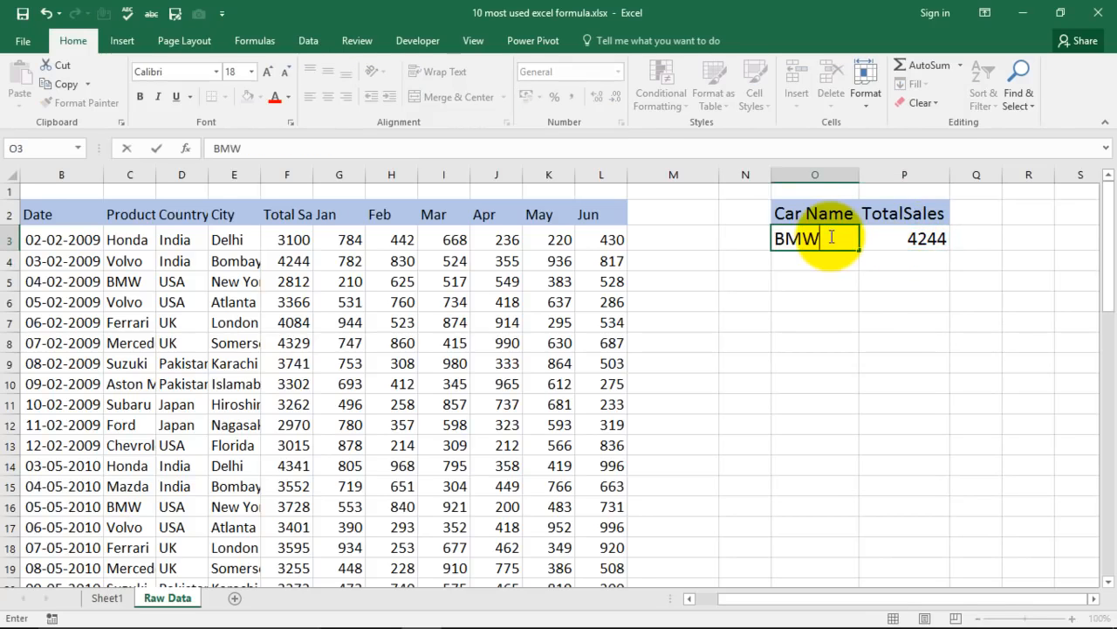
key(Return)
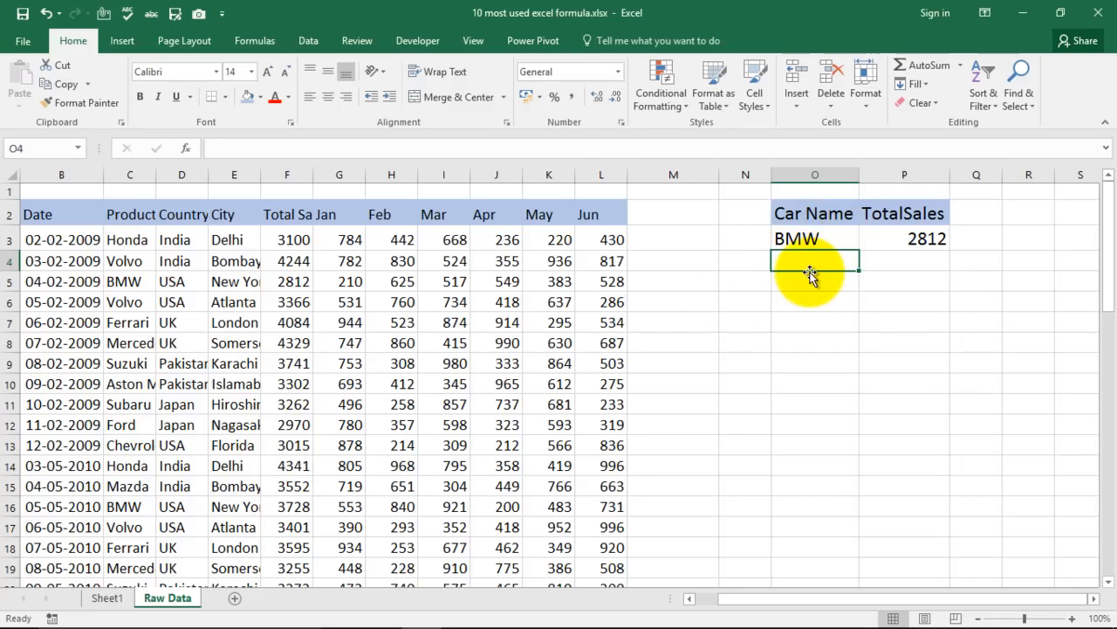
- Select the DropDown List entry on Sheet1 as the next topic, and return to the Raw Data sheet
click(108, 598)
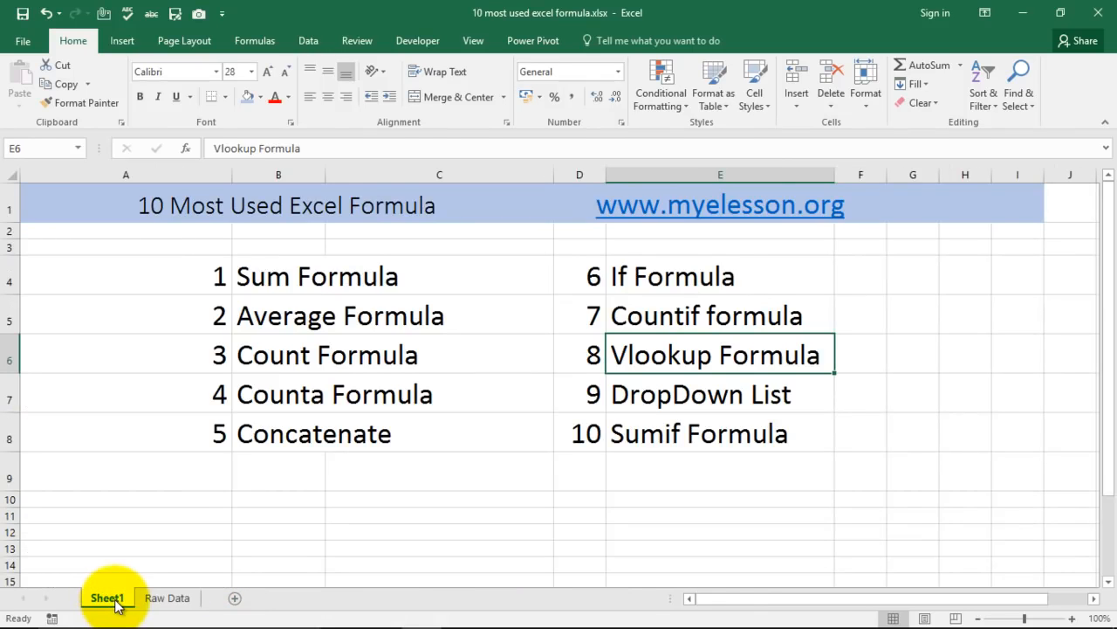
click(640, 397)
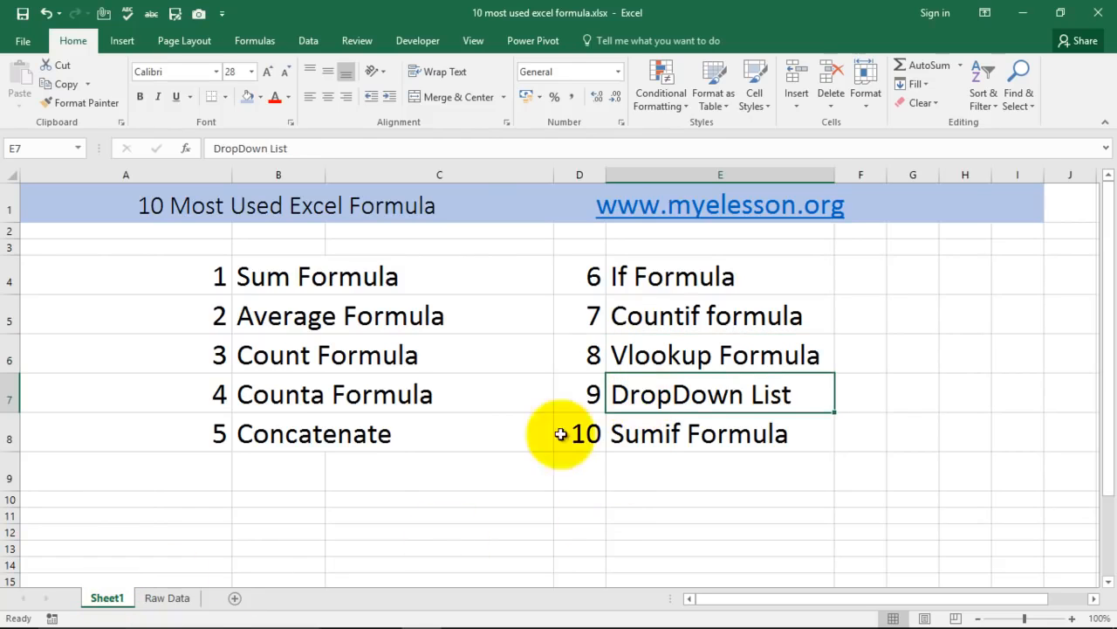
click(167, 598)
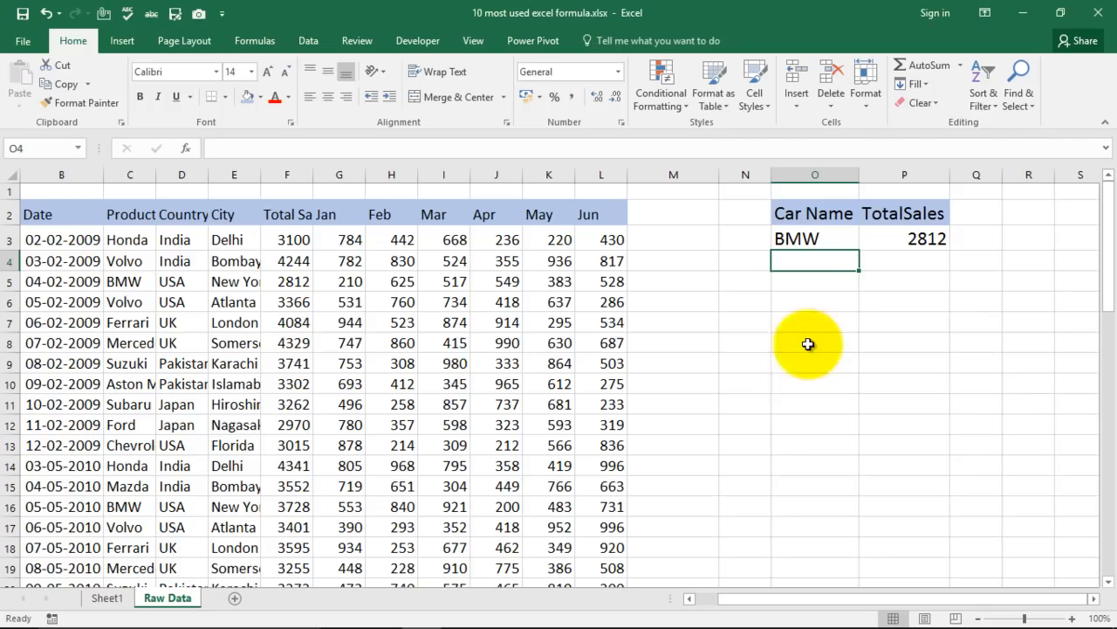
drag(678, 302, 686, 387)
click(694, 283)
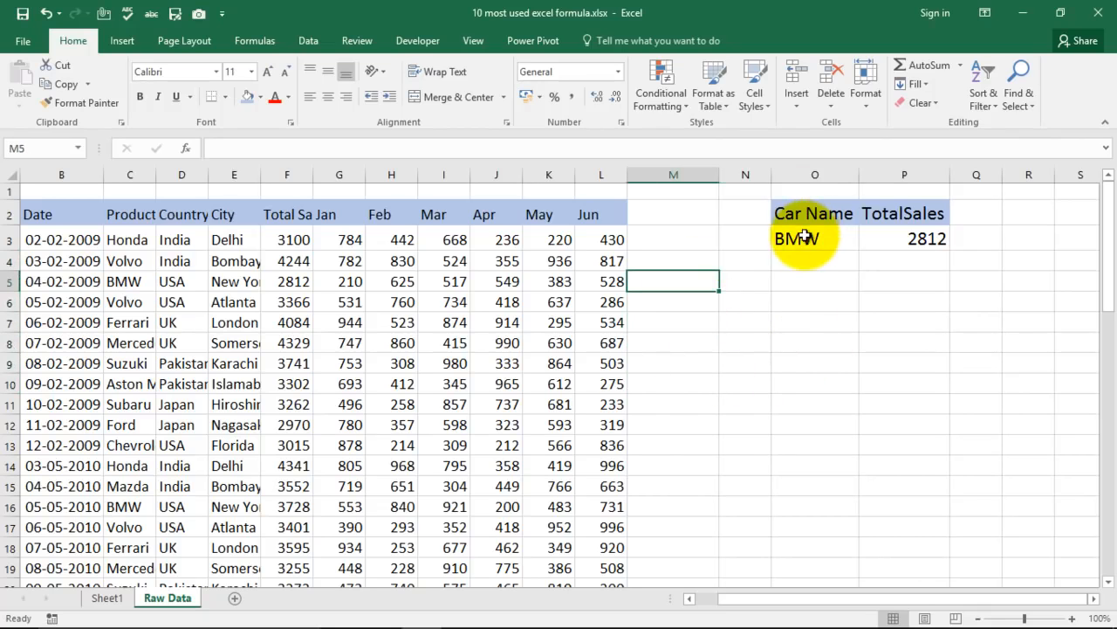
- Add list data validation to O3 with the source =$C$3:$C$10, and open the cell's drop-down list of car names
click(803, 238)
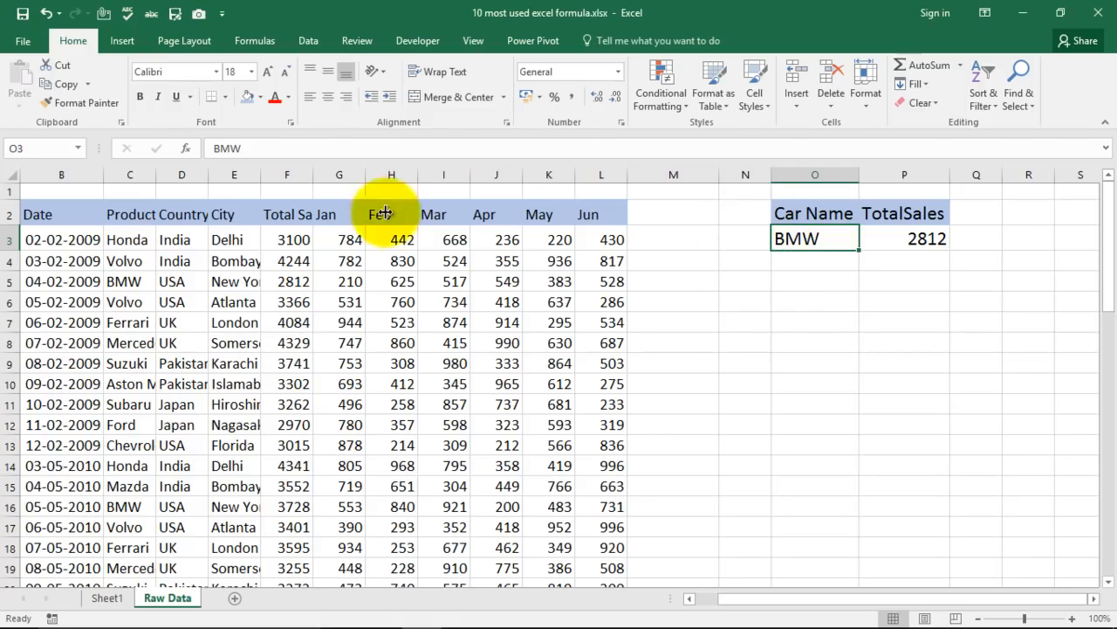
click(307, 40)
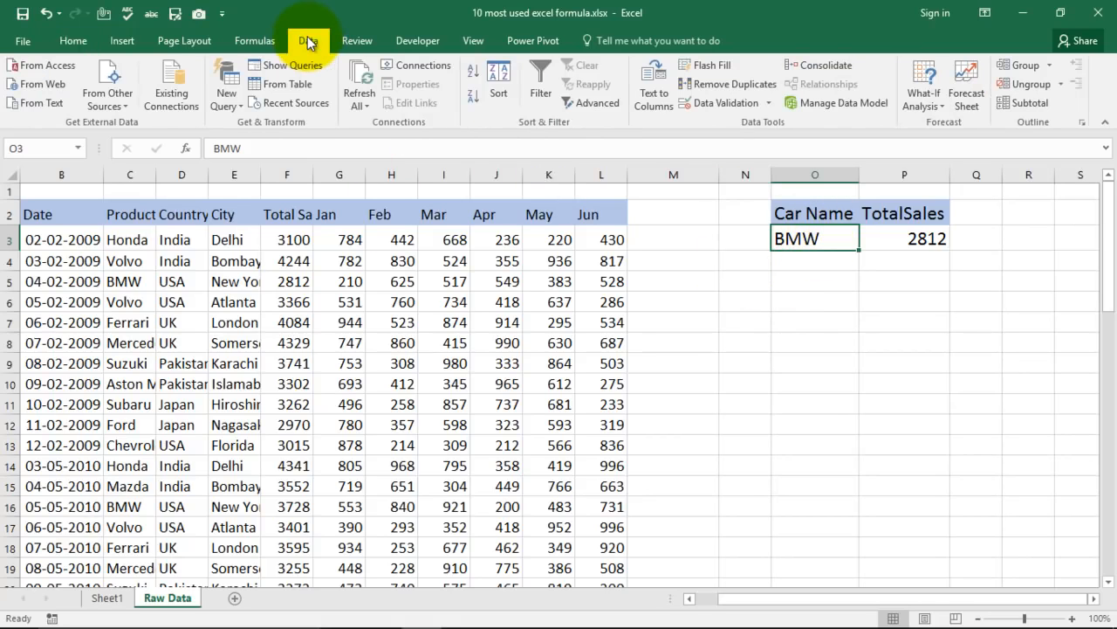
click(707, 109)
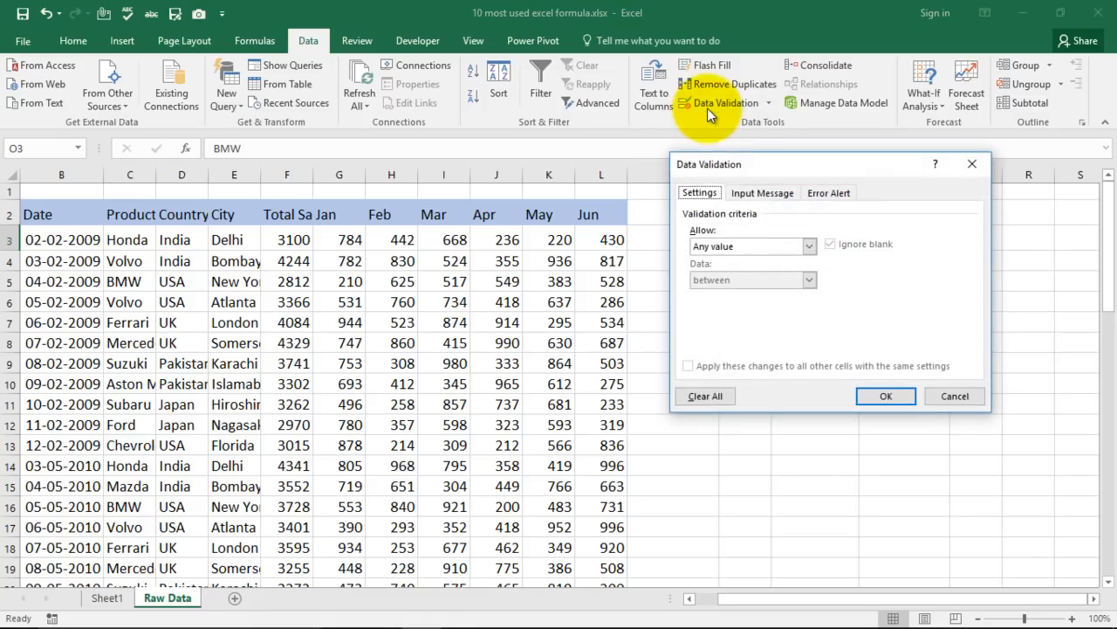
click(762, 246)
click(728, 292)
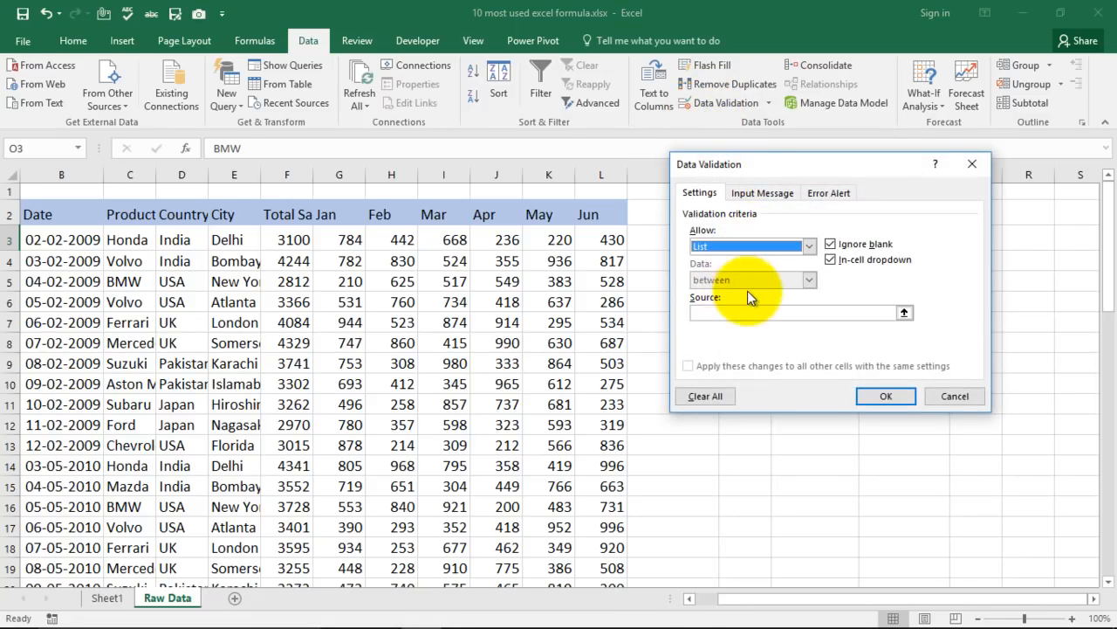
click(775, 314)
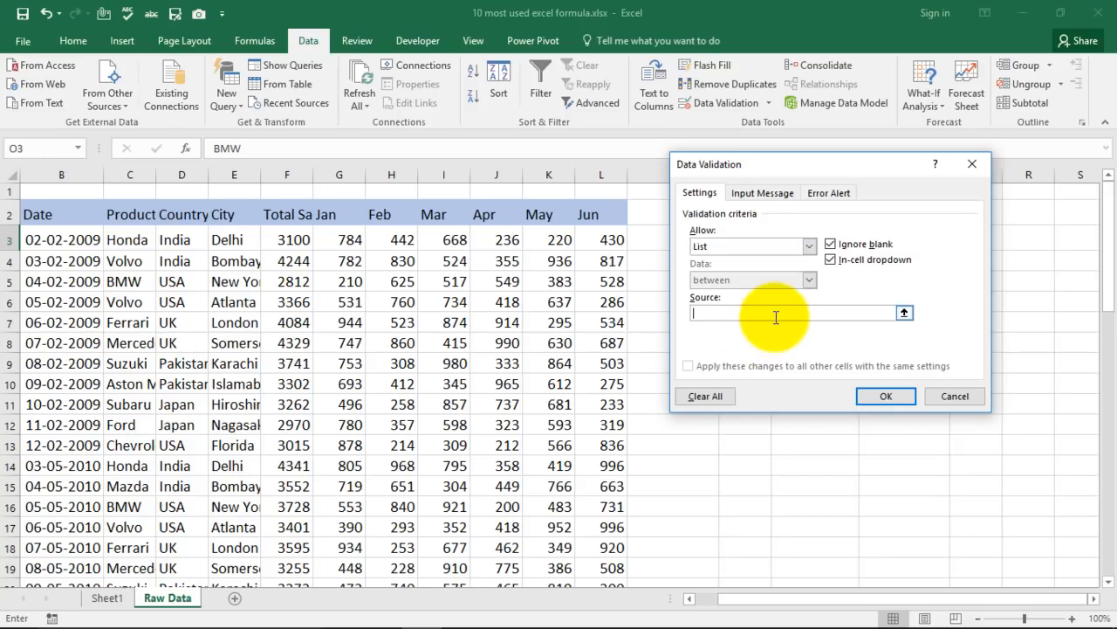
drag(782, 165, 924, 228)
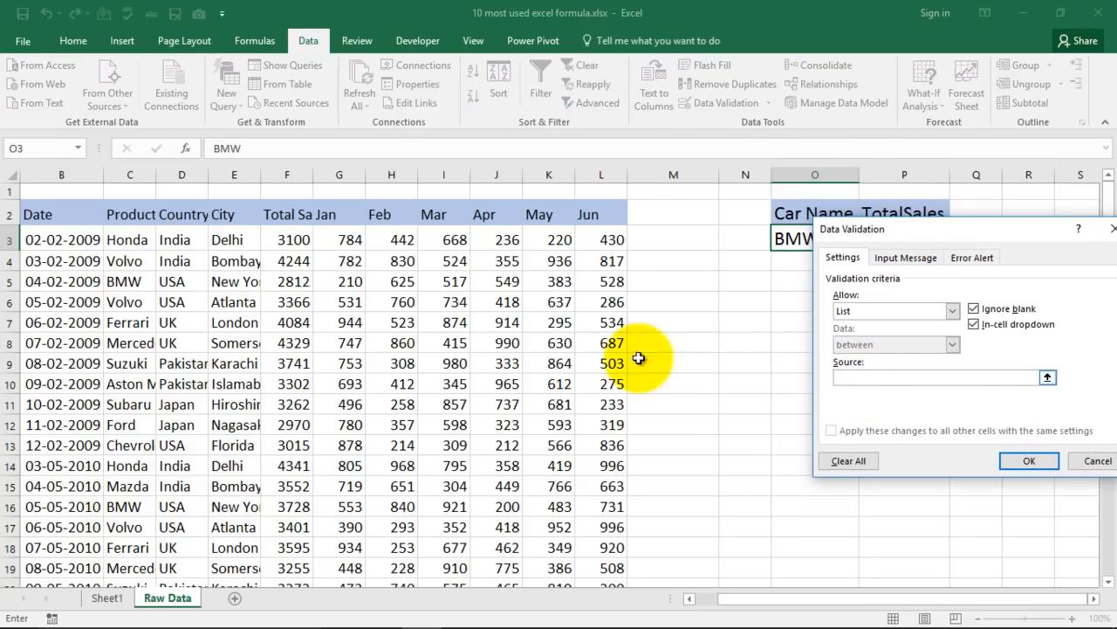
click(127, 241)
drag(127, 241, 119, 385)
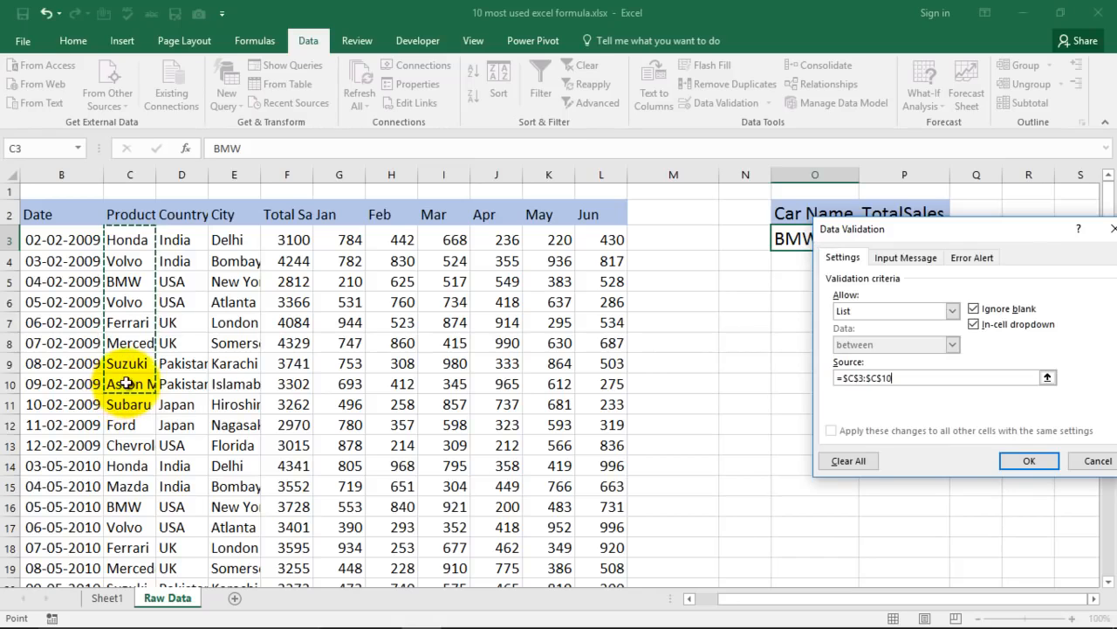
click(1029, 461)
click(866, 242)
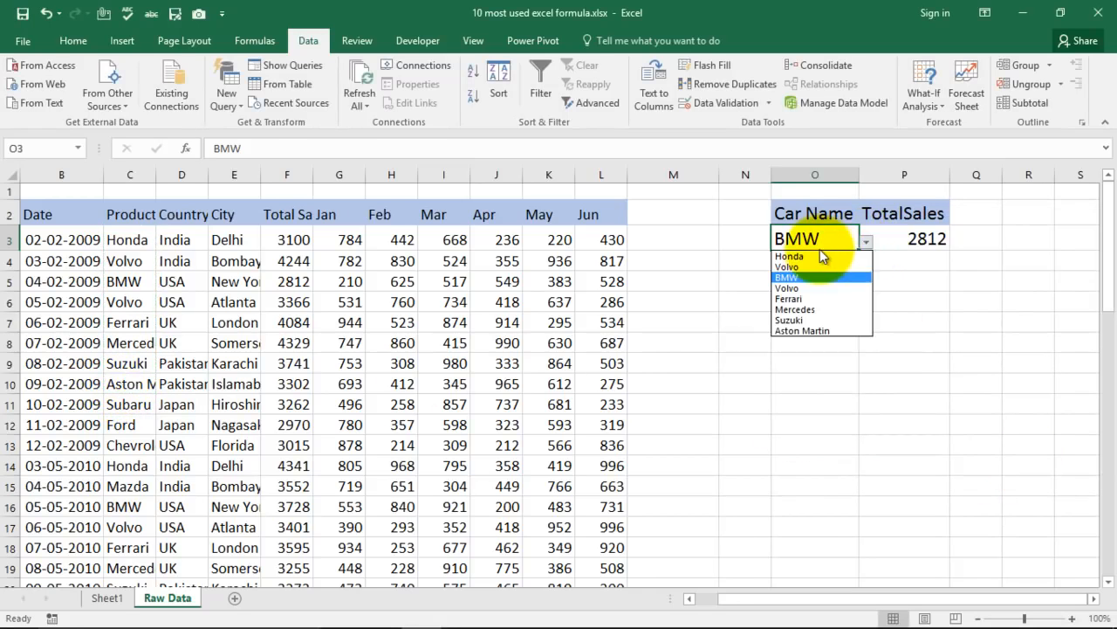
- Test the drop-down in O3 by choosing Honda, BMW, Ferrari, Mercedes and finally Aston Martin, and autofit column O to the name
click(790, 256)
click(866, 243)
click(813, 278)
click(866, 244)
click(807, 299)
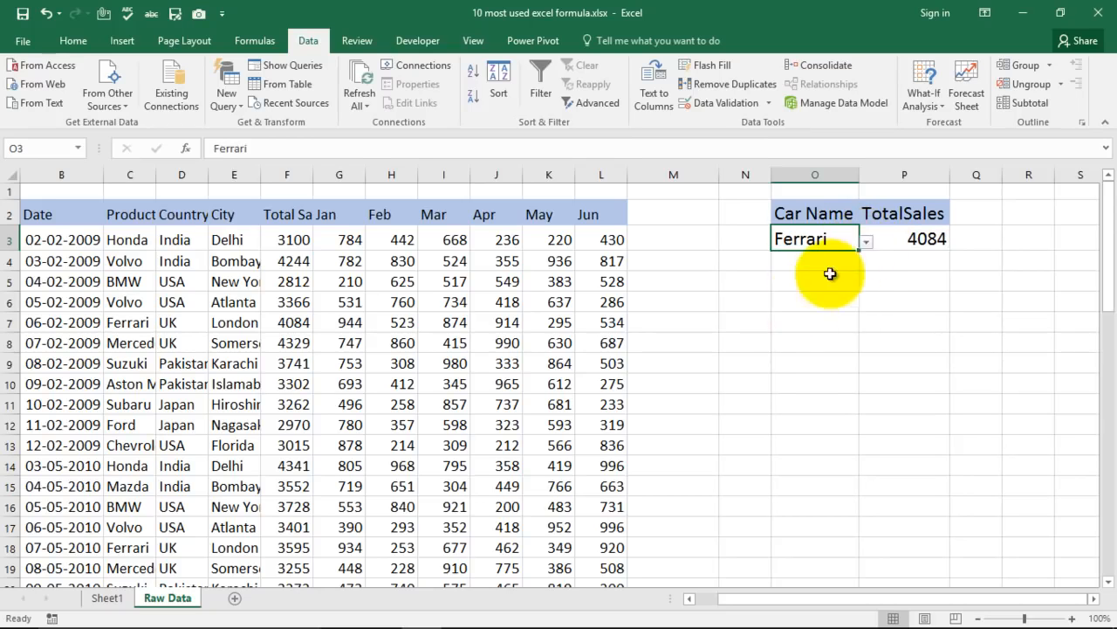
click(867, 242)
click(807, 309)
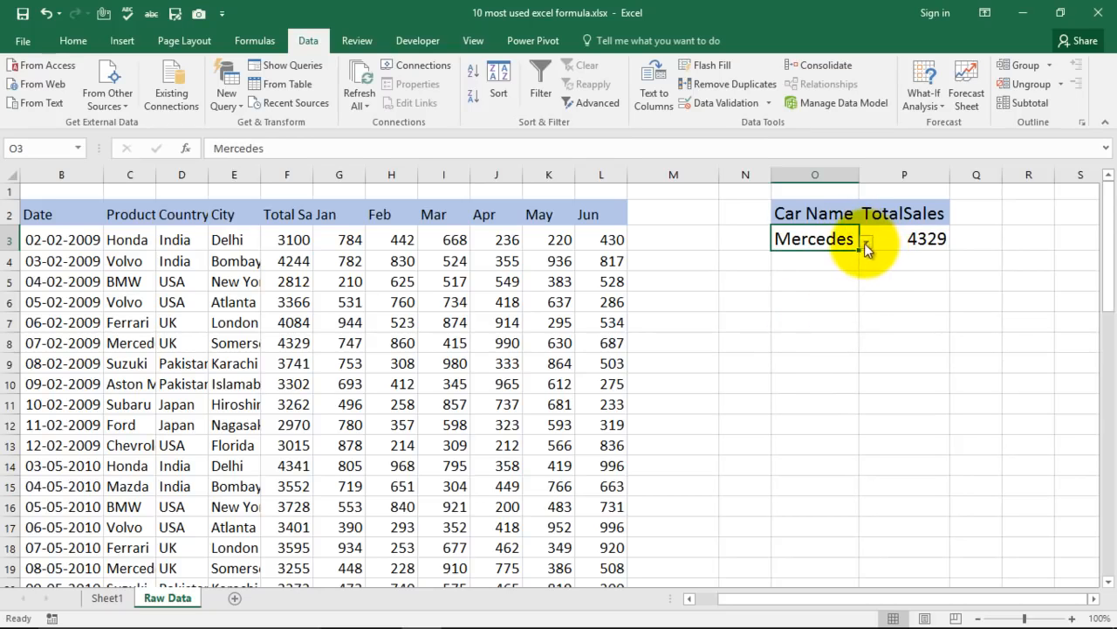
click(866, 243)
click(821, 330)
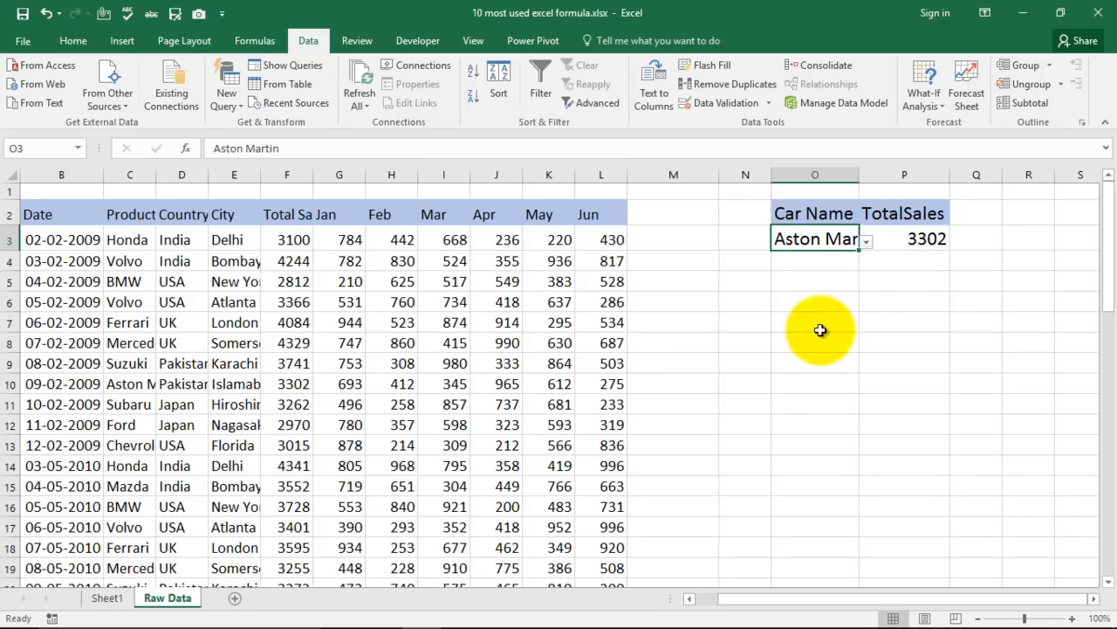
double_click(859, 175)
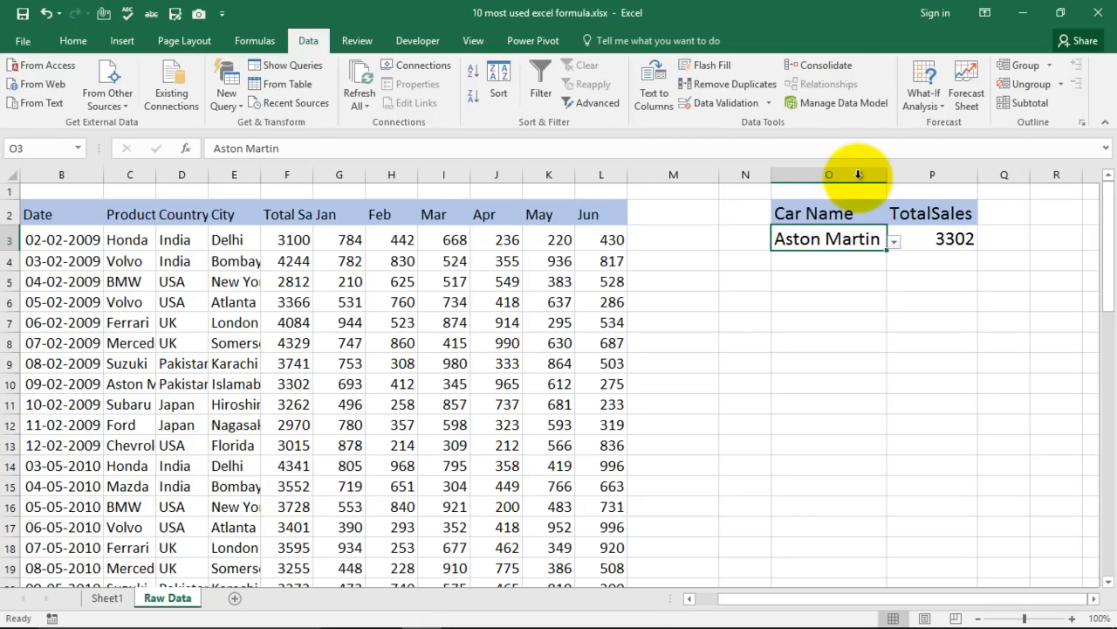
- Select the Sumif Formula entry on Sheet1 as the next topic, and return to the Raw Data sheet
click(107, 597)
click(663, 453)
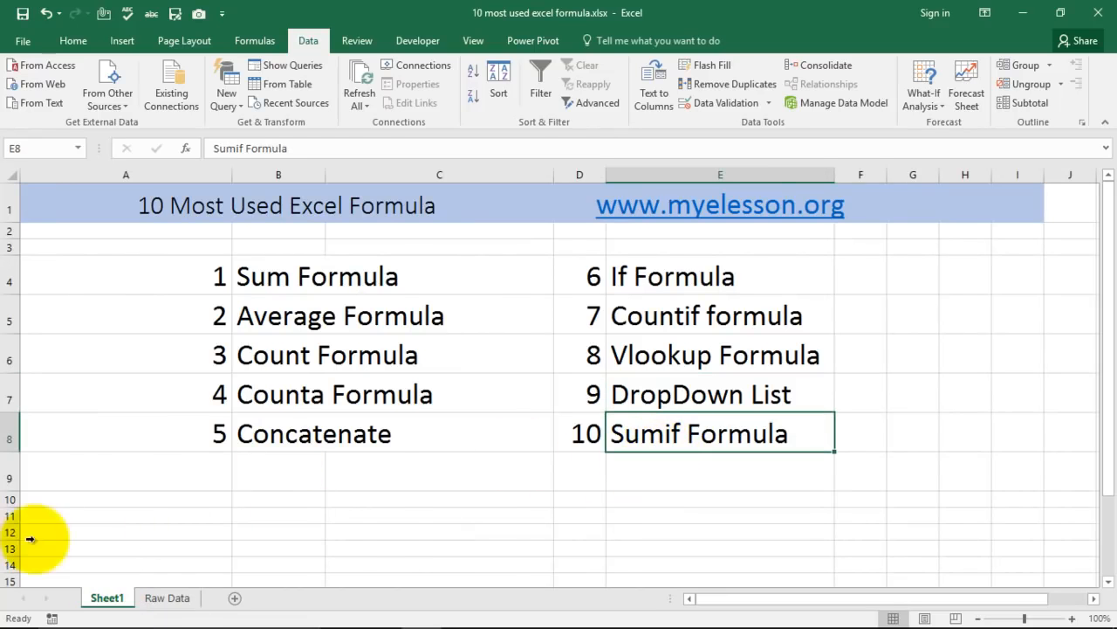
click(152, 604)
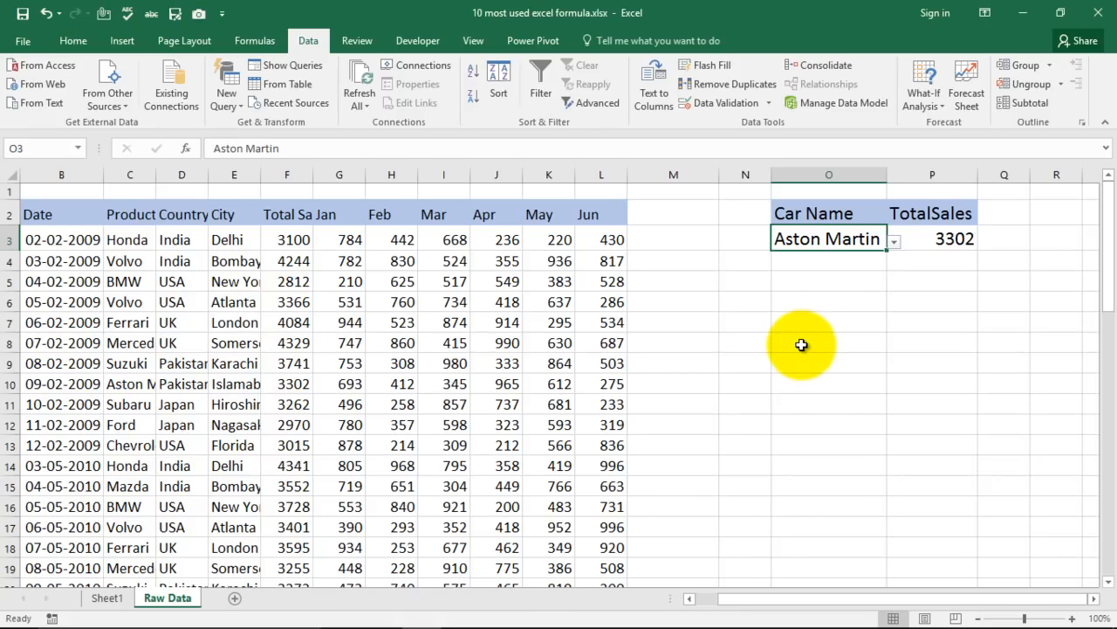
- Start a SUMIF formula in O8 with the product names in C3:C57 as its range
click(781, 343)
text(=)
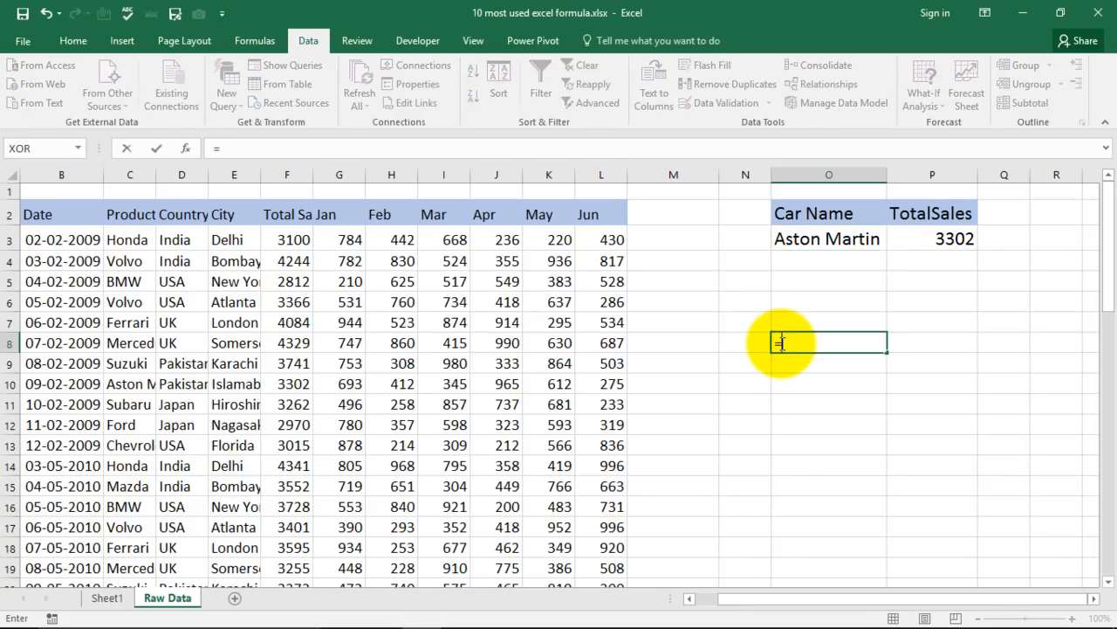
text(sumi)
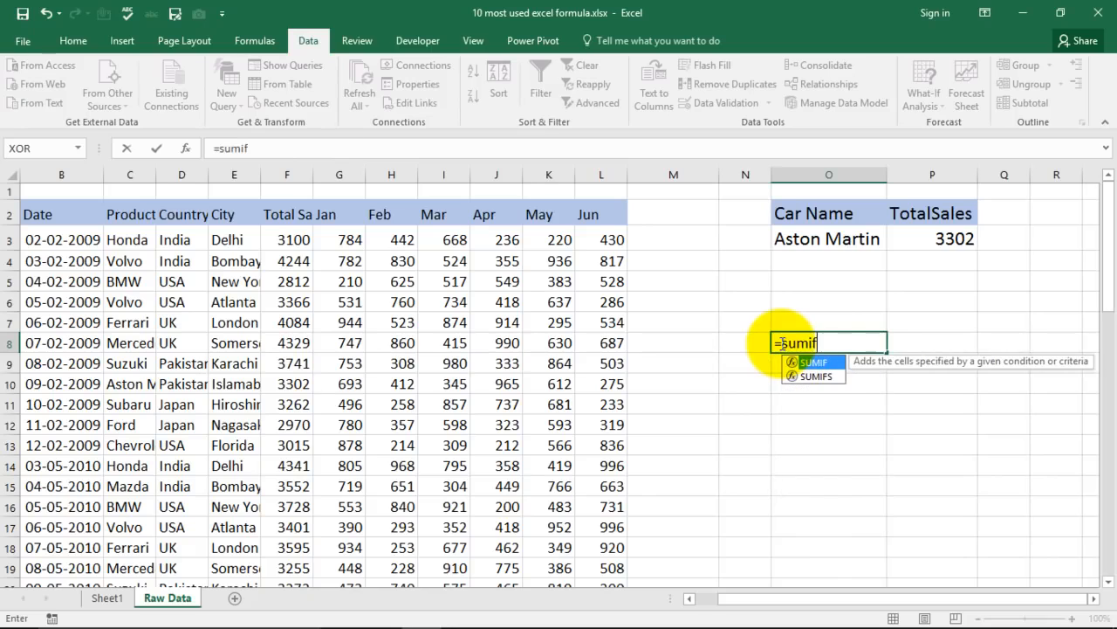
text(f)
key(Tab)
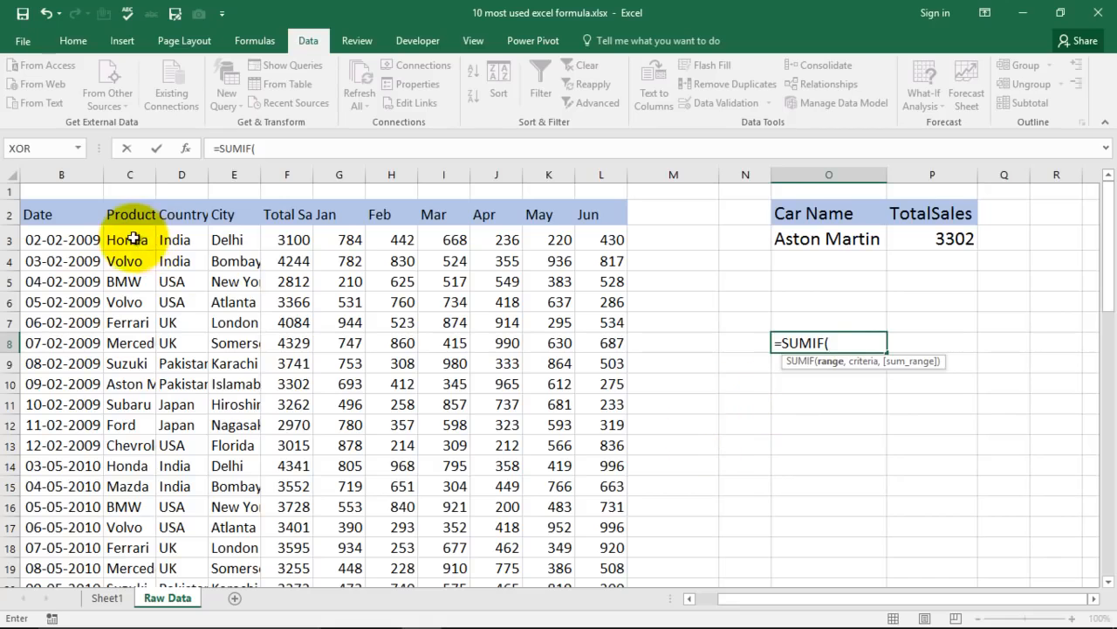
drag(129, 239, 133, 264)
key(ctrl+shift+Down)
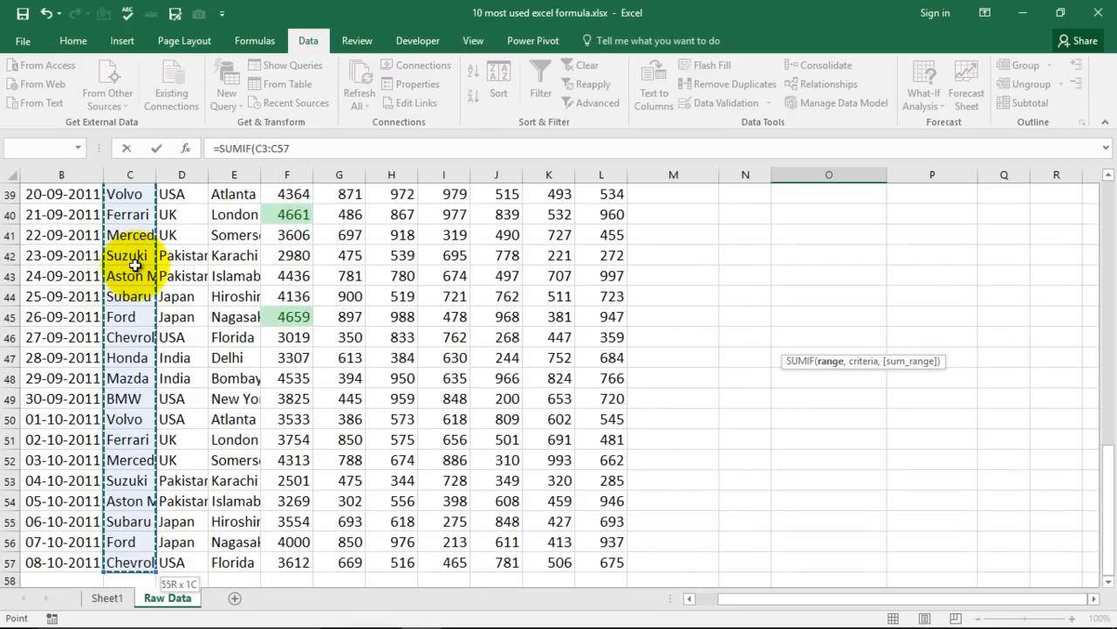
text(,)
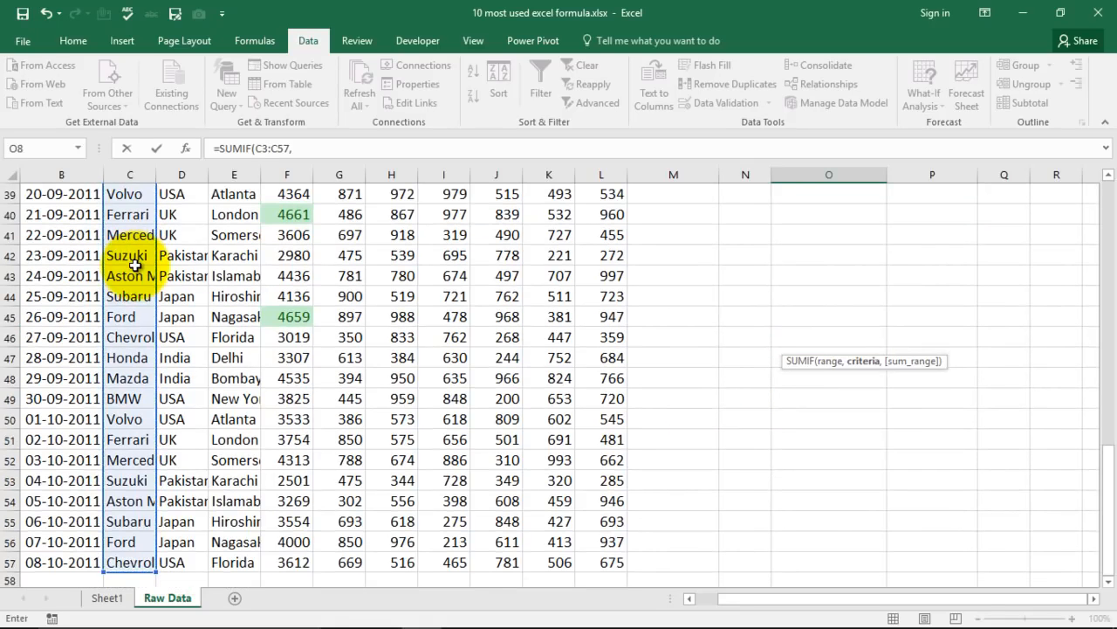
scroll(773, 343, up, 7)
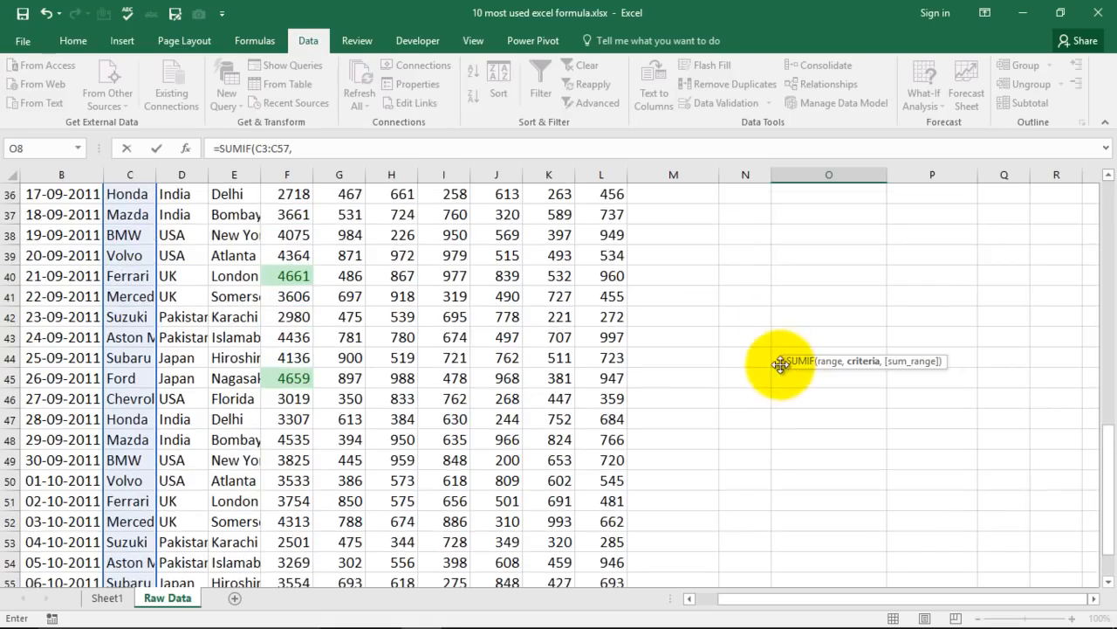
scroll(773, 343, up, 6)
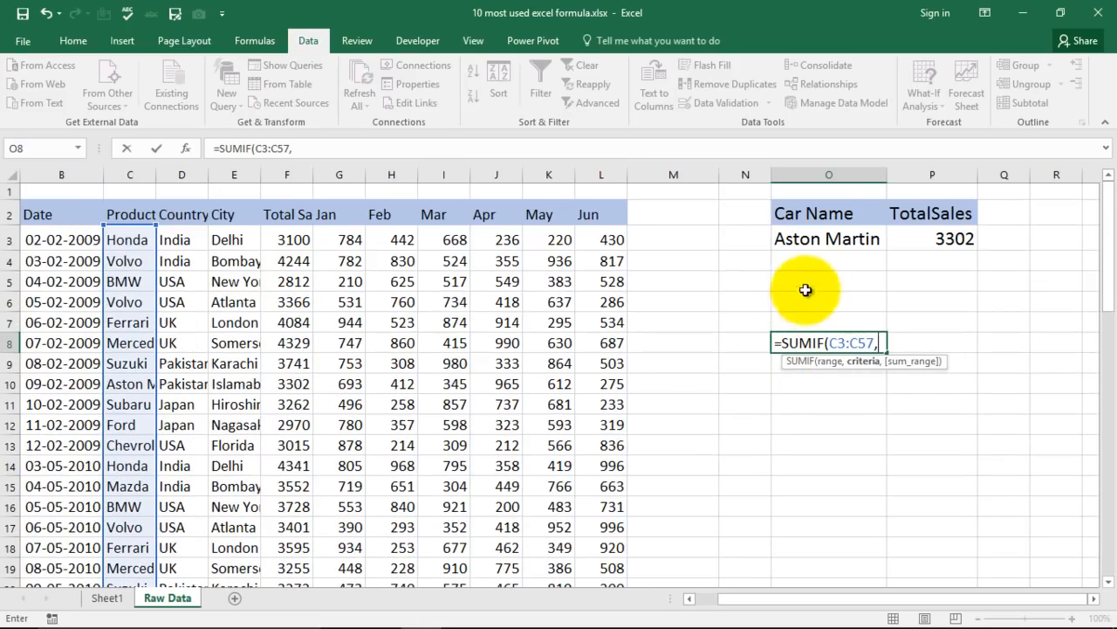
- Complete the SUMIF formula with O3 as the criteria and the total sales in F3:F57 as the sum range
click(834, 238)
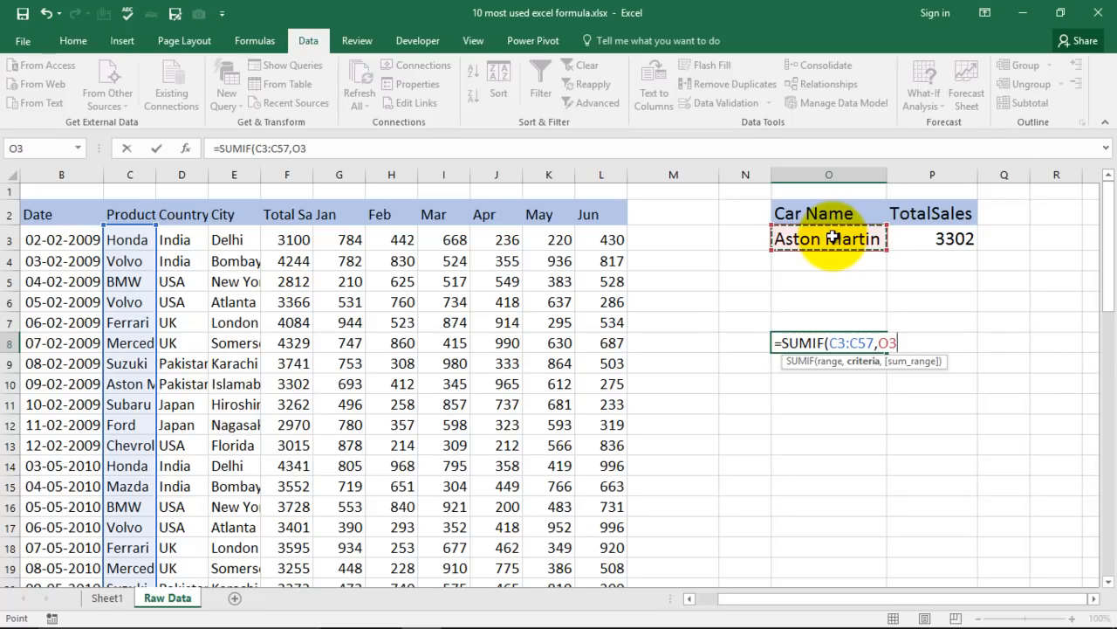
text(,)
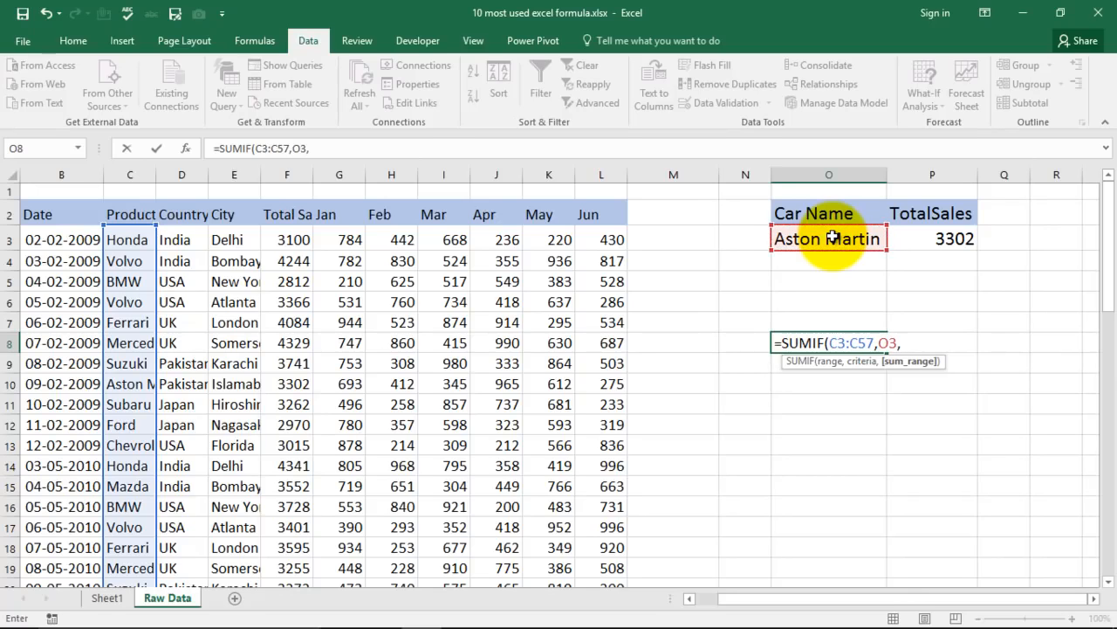
click(294, 239)
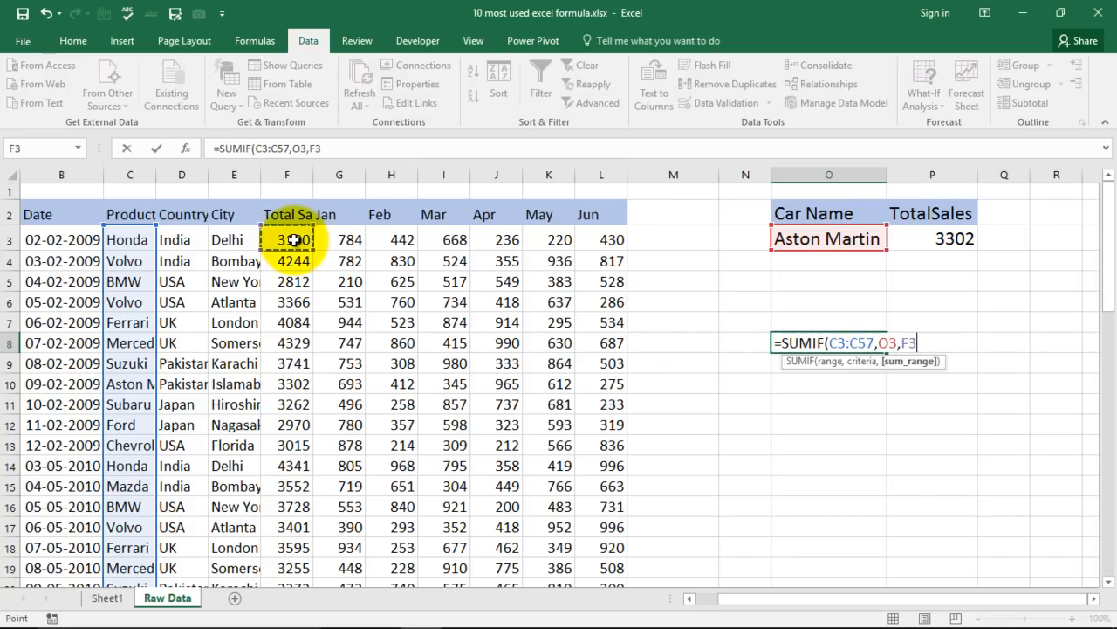
key(ctrl+shift+Down)
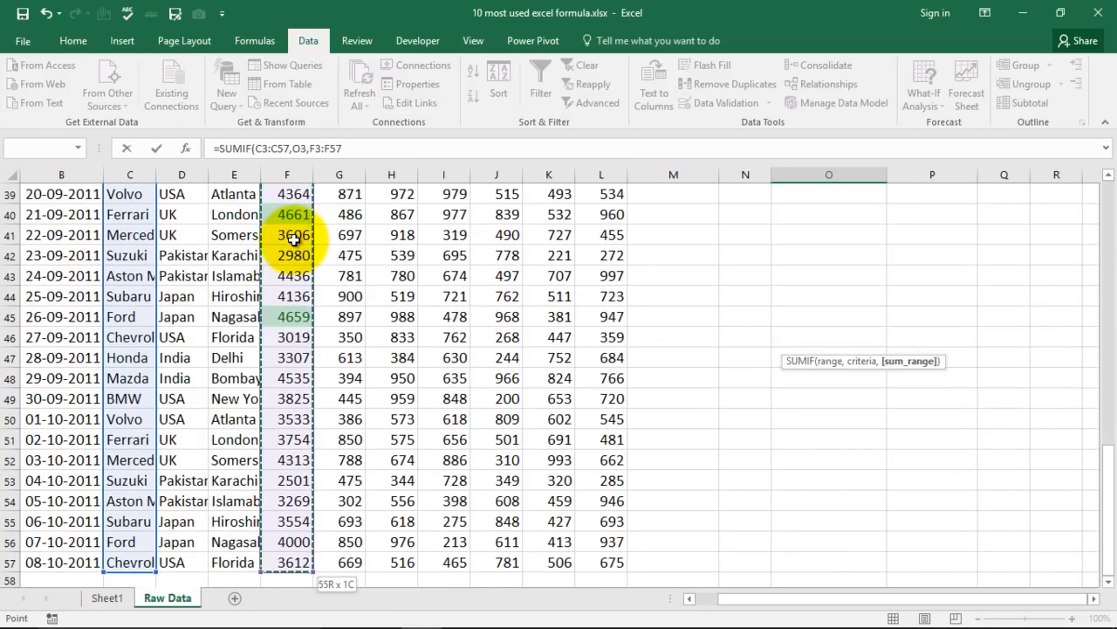
scroll(873, 336, up, 11)
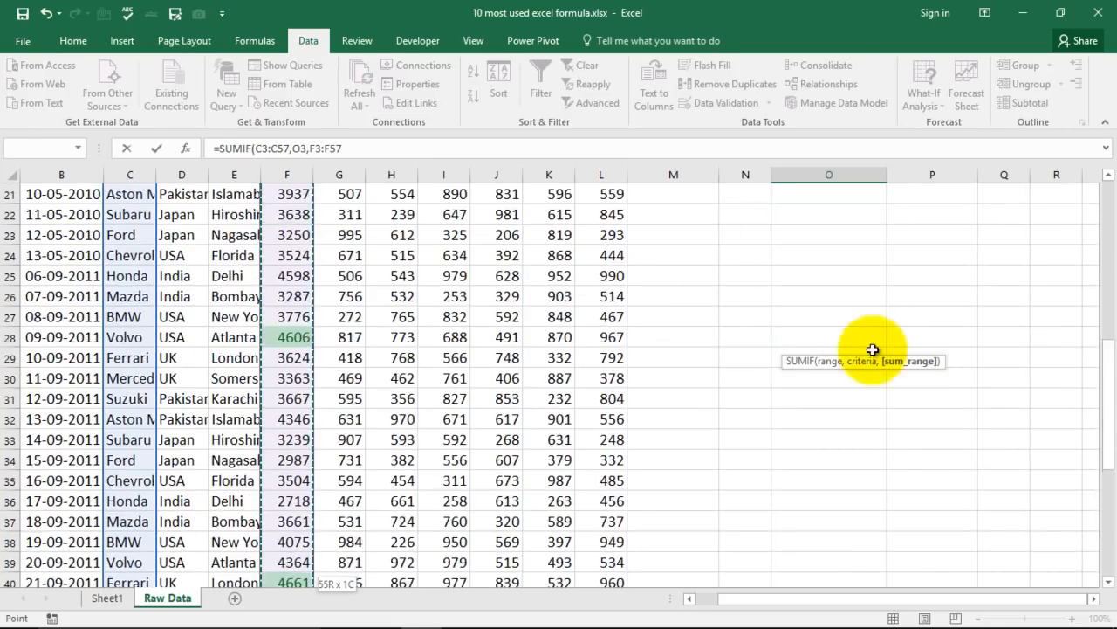
text())
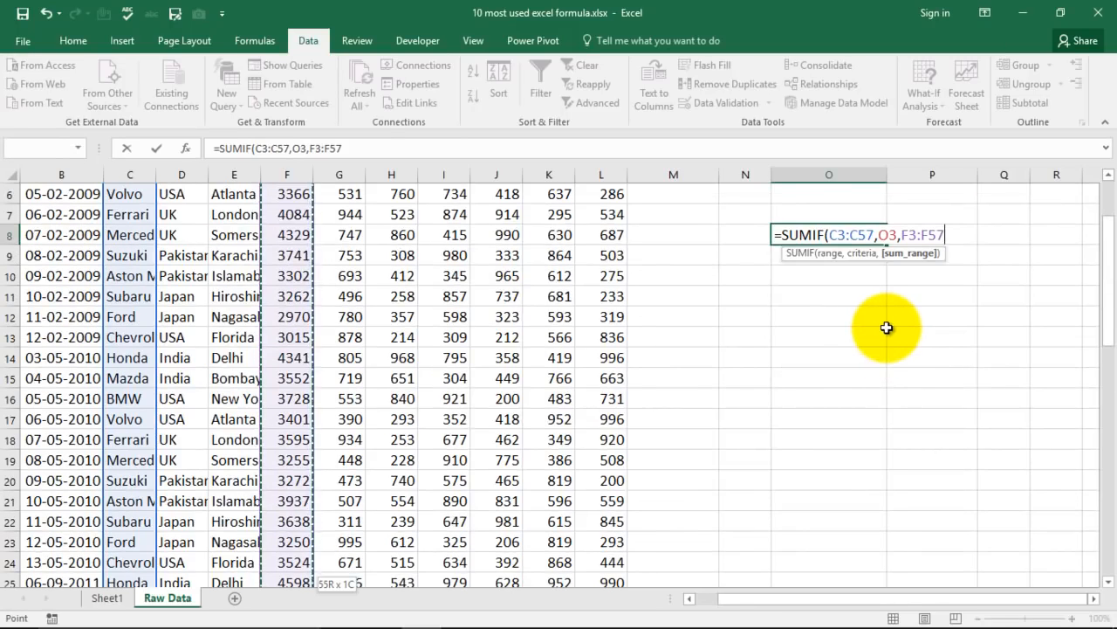
key(Return)
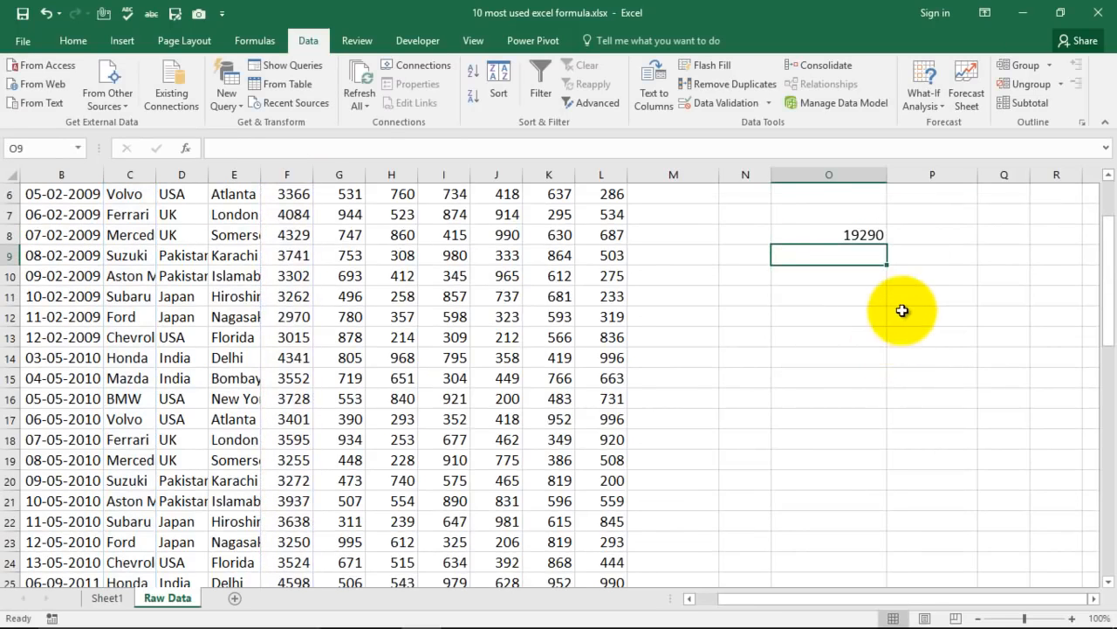
- Label the SUMIF result by entering Sum in O7
scroll(906, 305, up, 2)
click(852, 342)
click(855, 323)
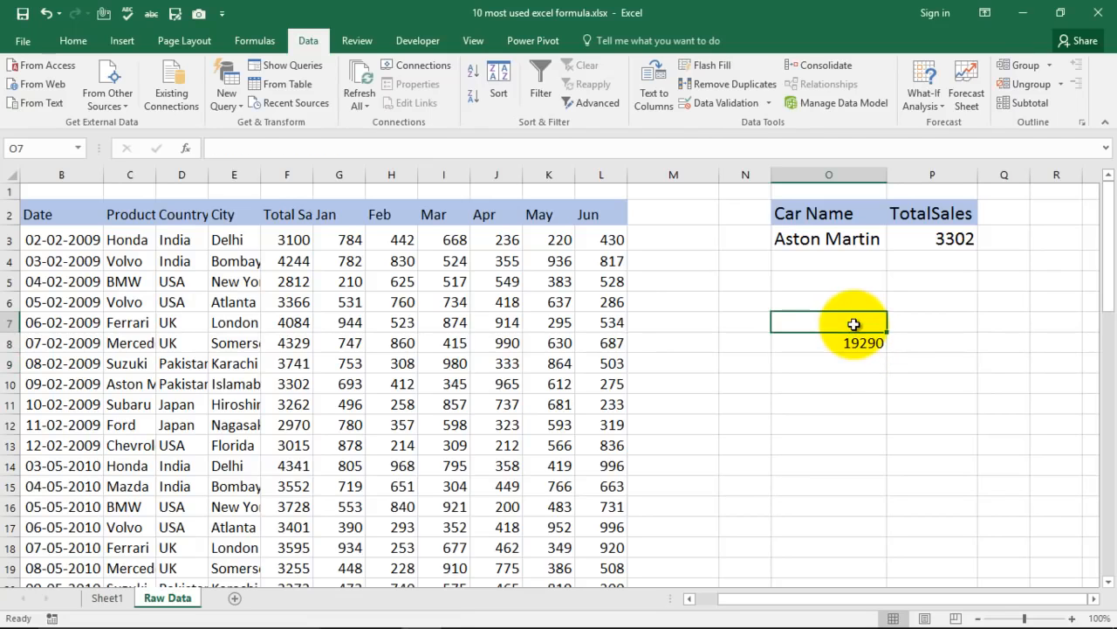
text(Sy)
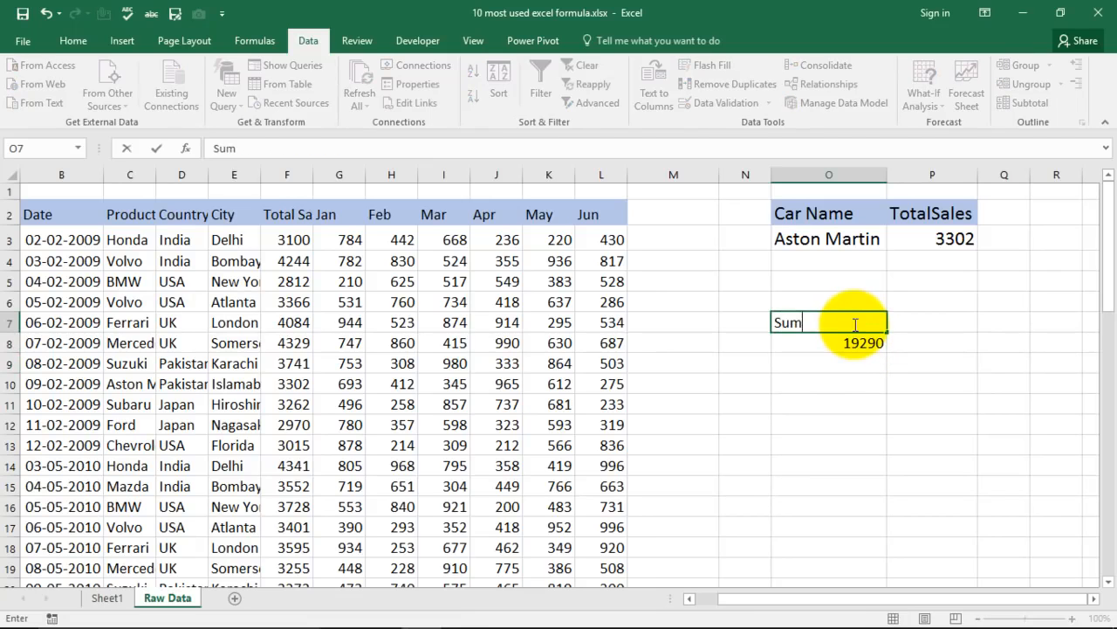
key(Return)
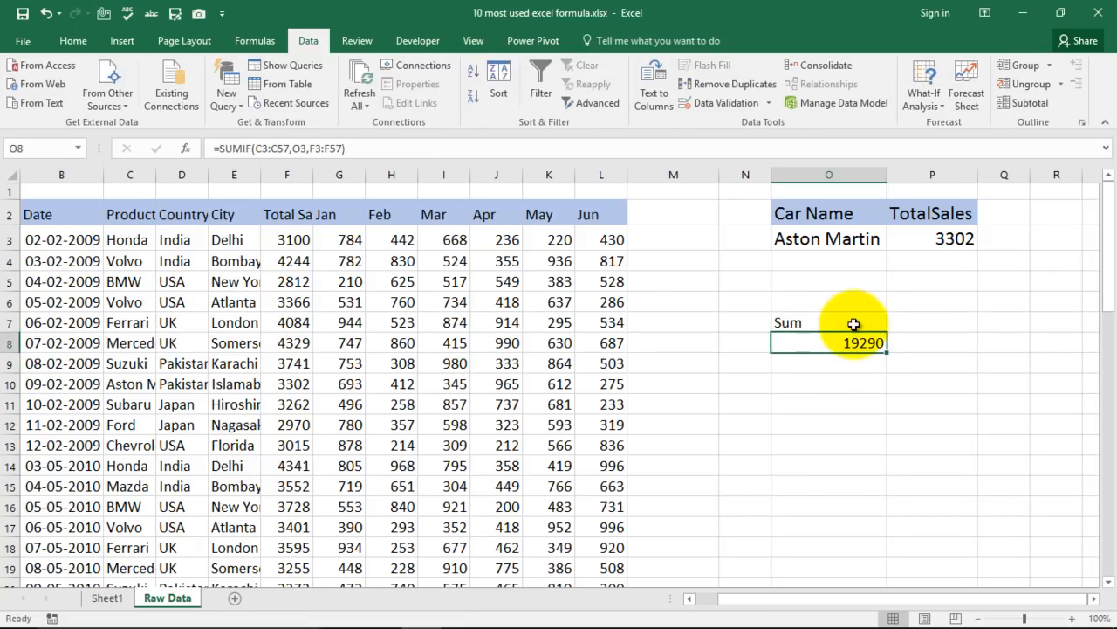
- Test the SUMIF formula by changing the car name in O3 first to Honda and finally to Mercedes, checking O8 each time
click(879, 238)
click(894, 242)
click(853, 250)
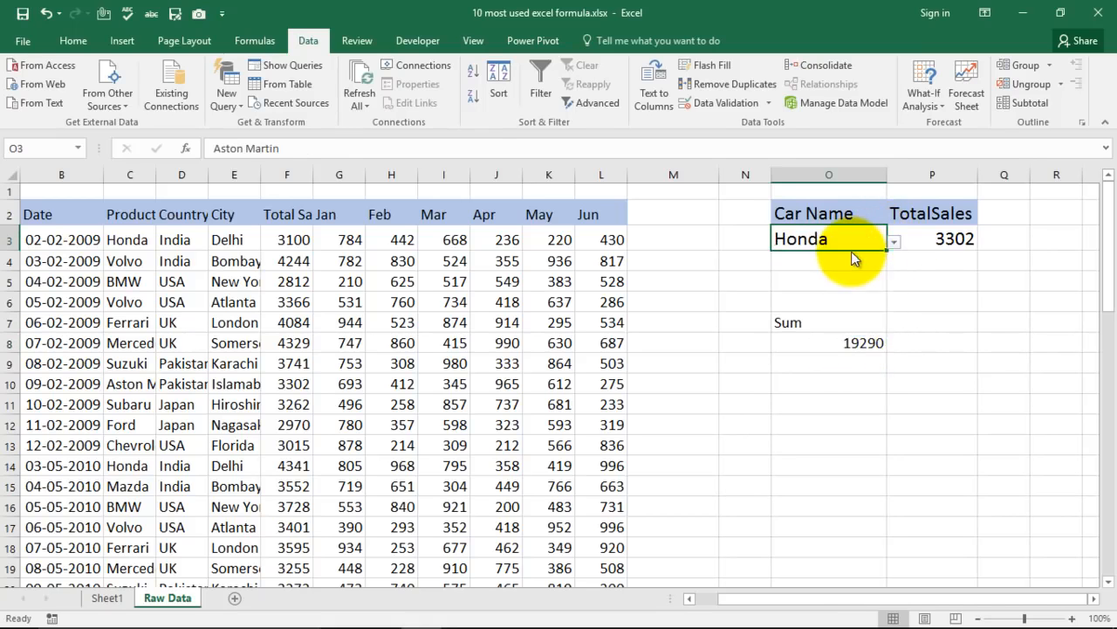
click(860, 342)
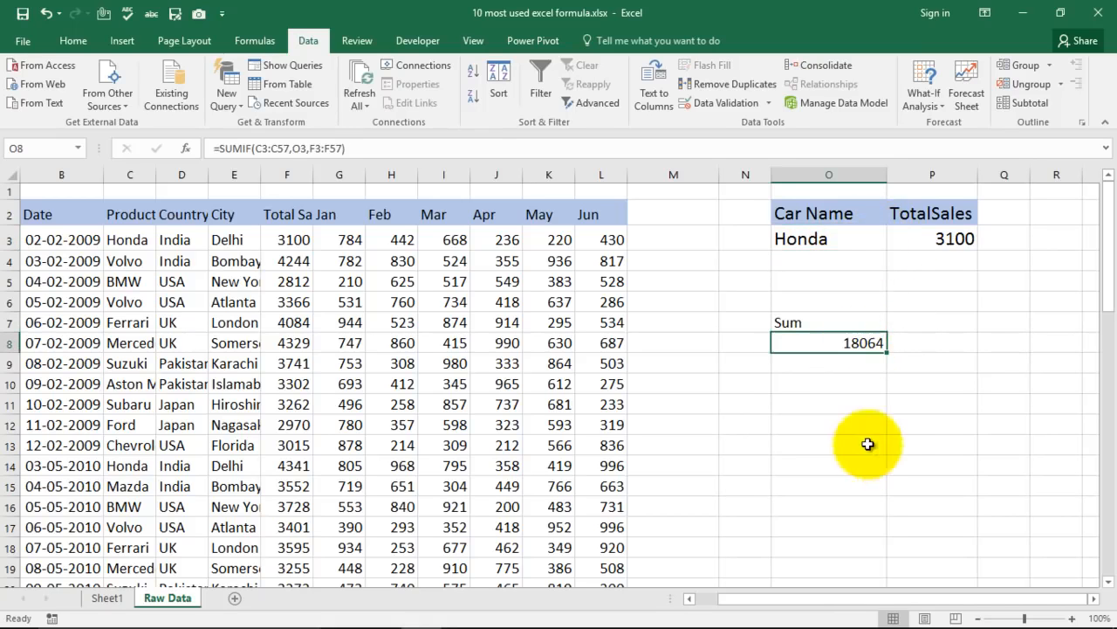
click(871, 236)
click(895, 243)
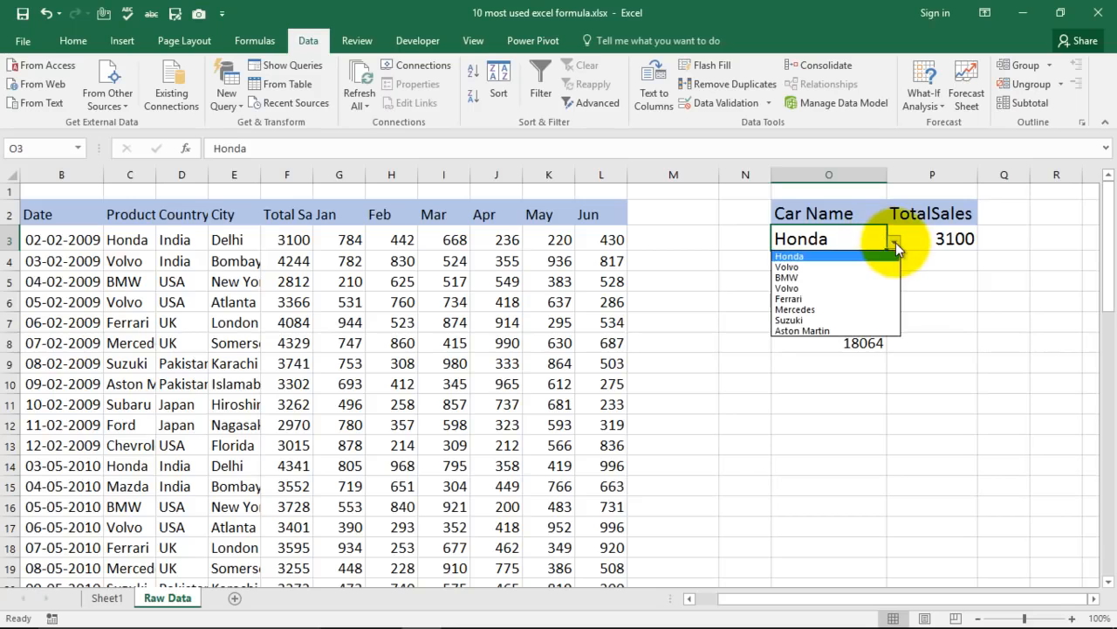
click(839, 309)
click(860, 343)
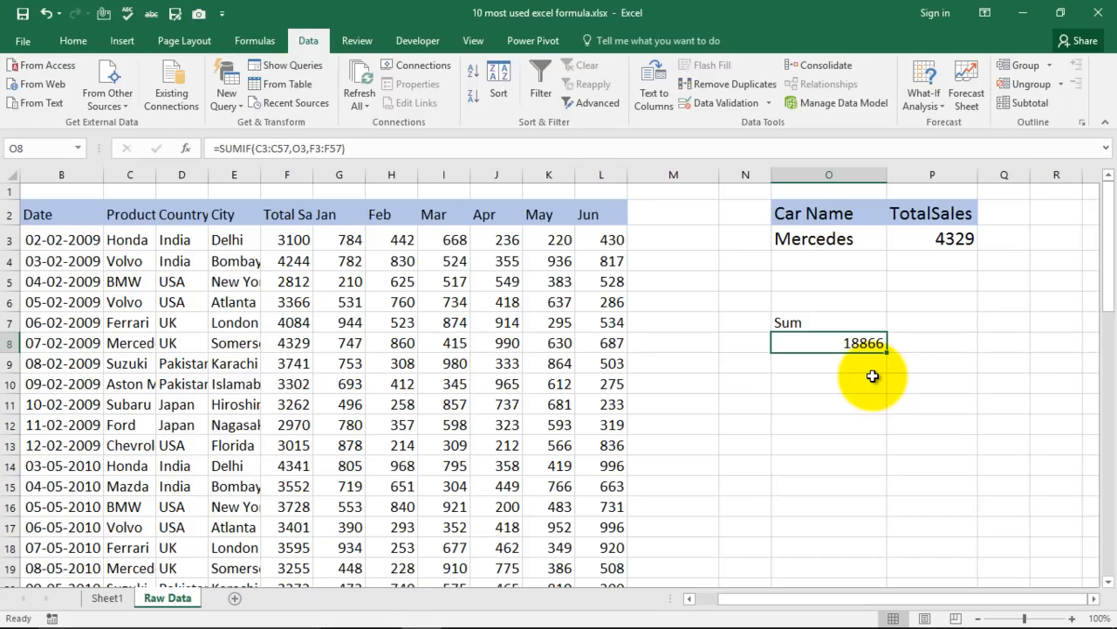
- Return to Sheet1, switch to the YouTube page "10 Excel Tips You Must Know" in Chrome, and look over its like option and comments
click(108, 598)
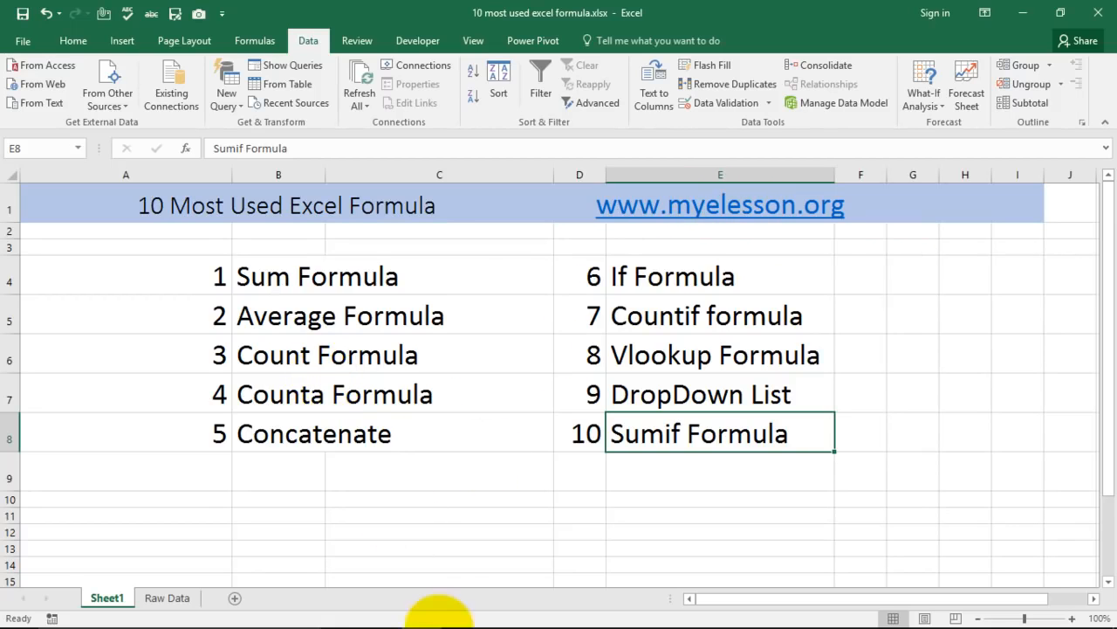
click(461, 620)
scroll(426, 458, down, 7)
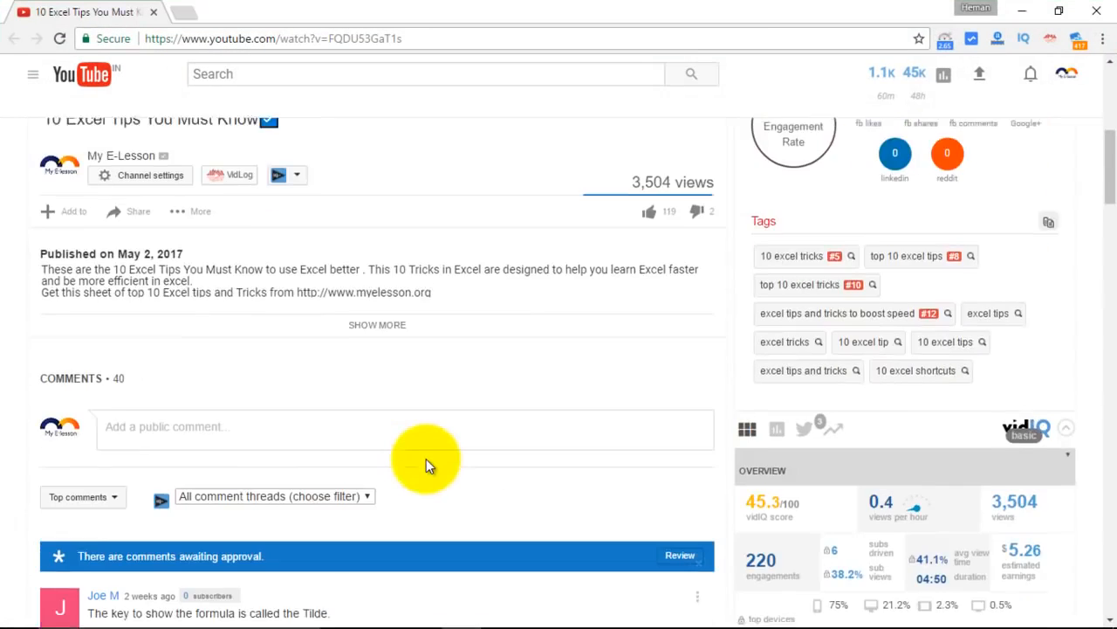
scroll(473, 347, up, 1)
scroll(474, 347, up, 4)
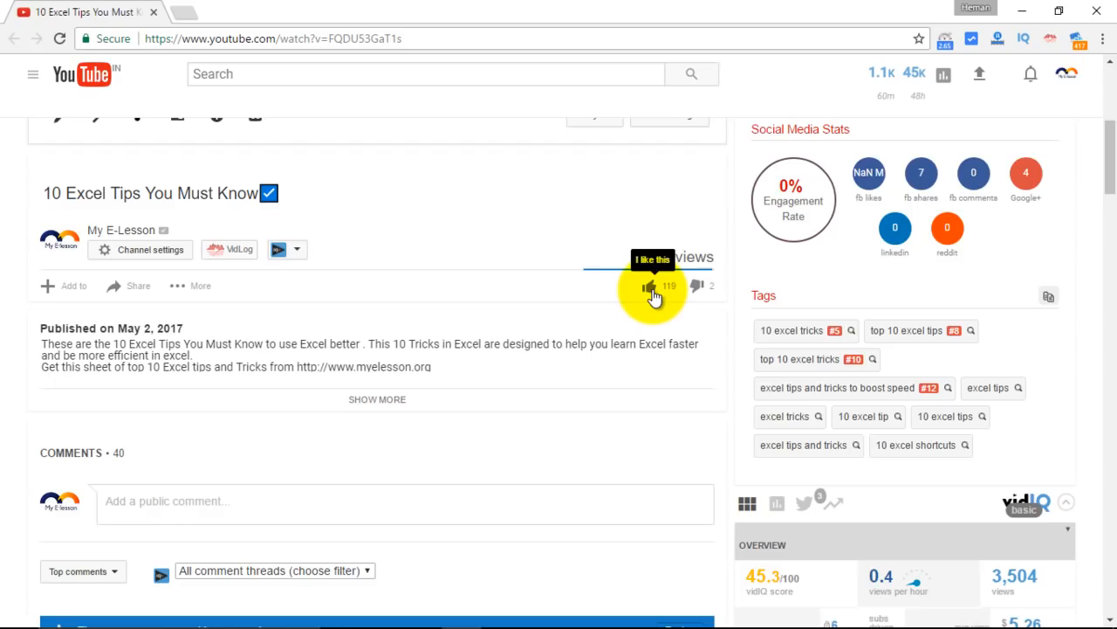
scroll(449, 371, down, 6)
scroll(371, 295, down, 2)
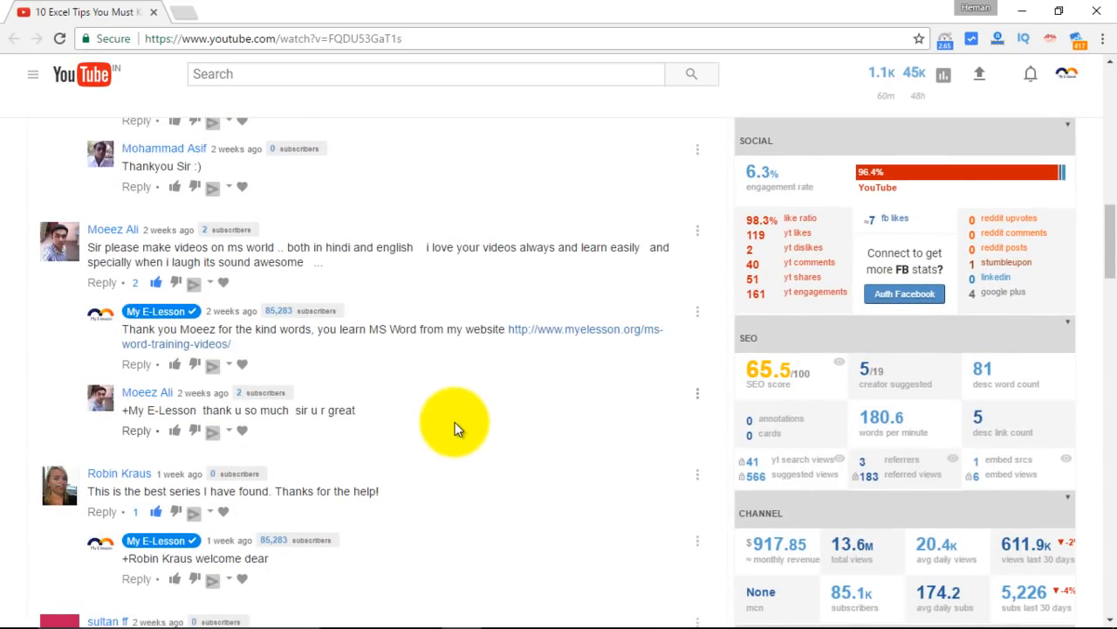
scroll(462, 436, up, 5)
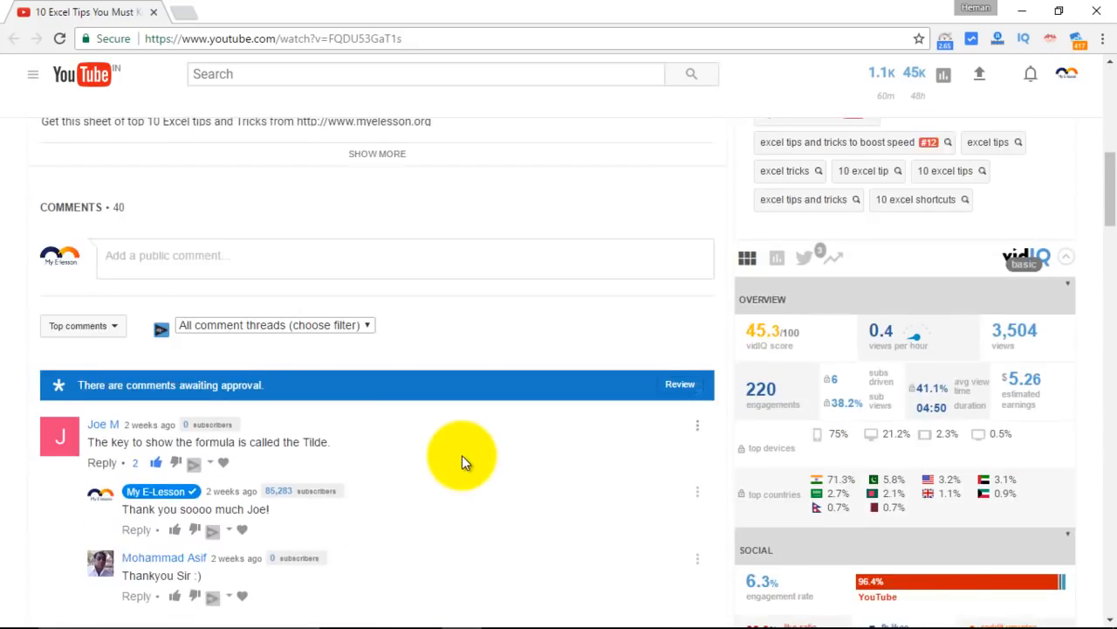
scroll(462, 455, up, 5)
scroll(462, 454, up, 3)
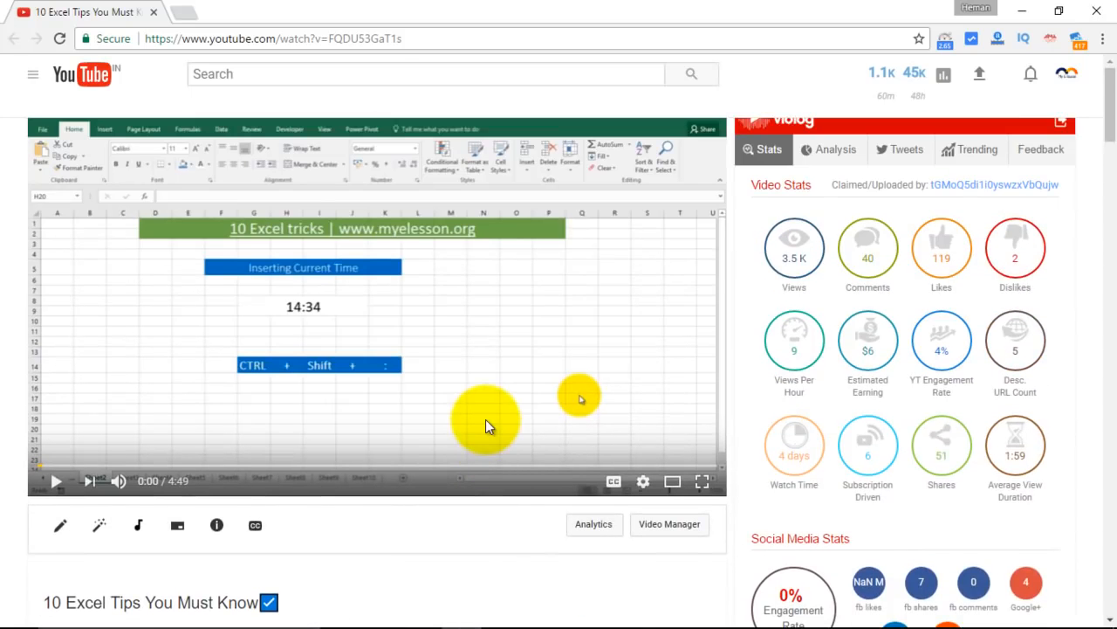